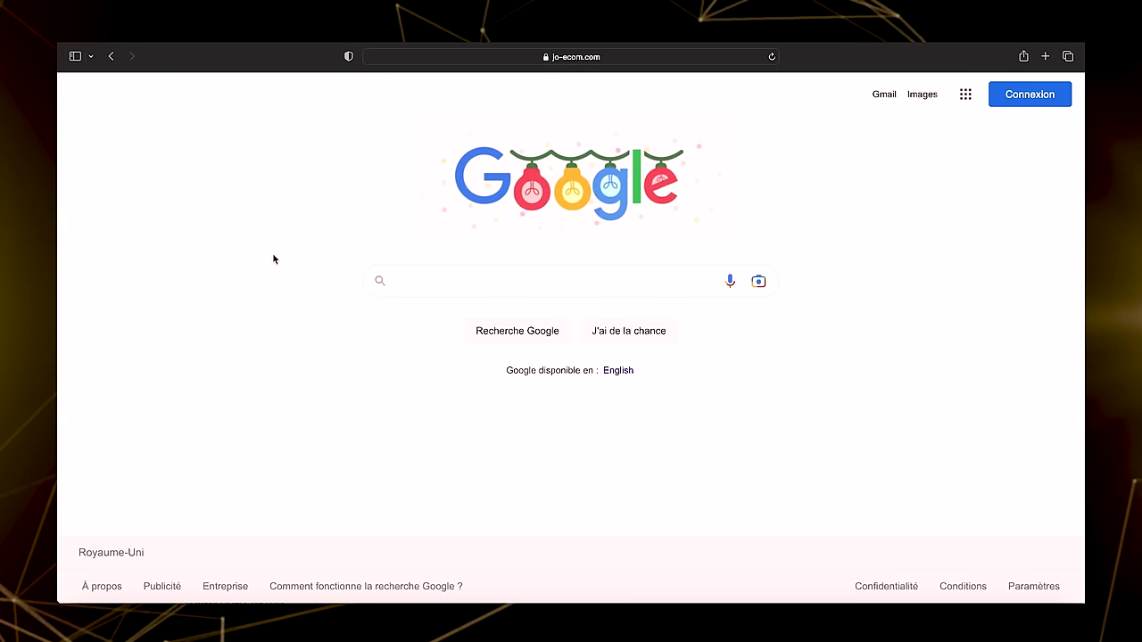
Step: Search Google for "tiktok business manager" and open the TikTok Business Center site
click(433, 273)
text(tiktok business)
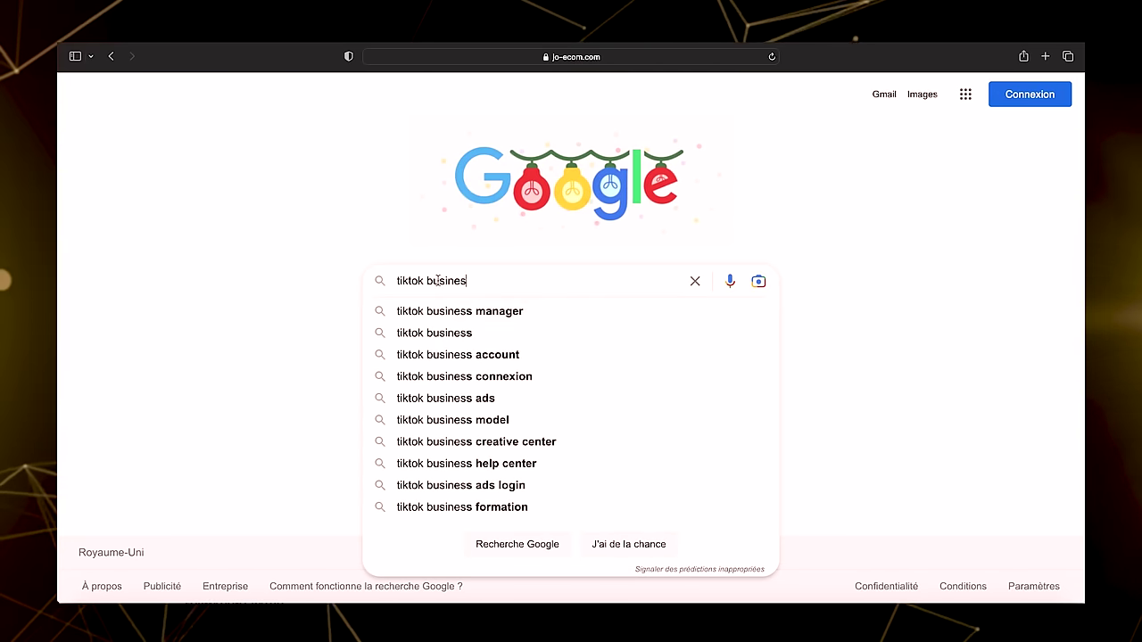
click(476, 311)
scroll(417, 285, down, 5)
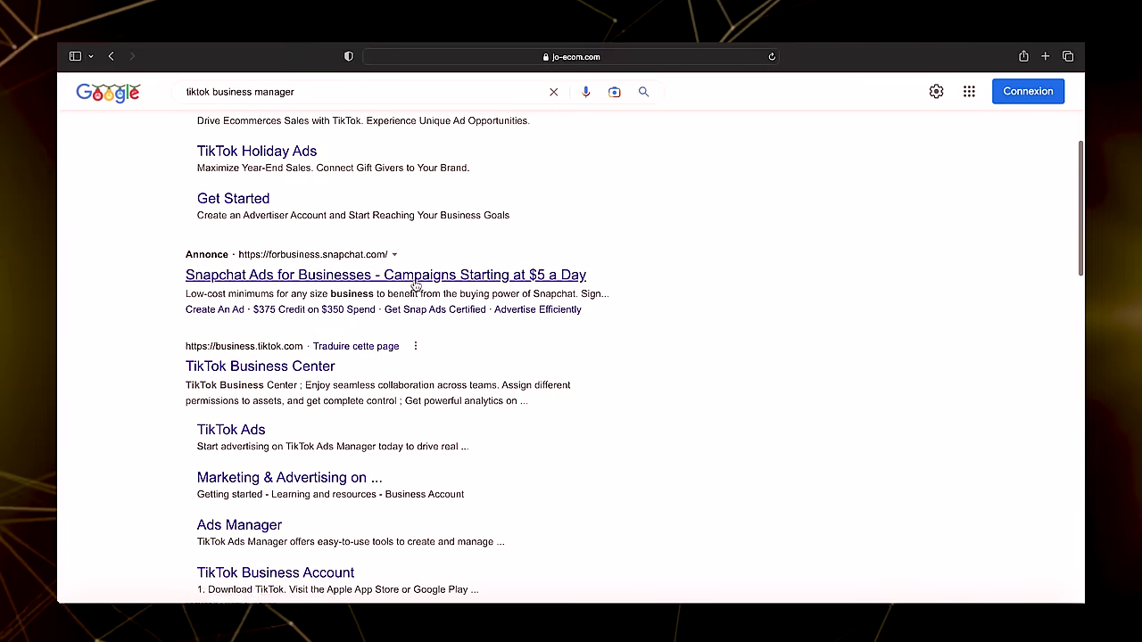
click(268, 366)
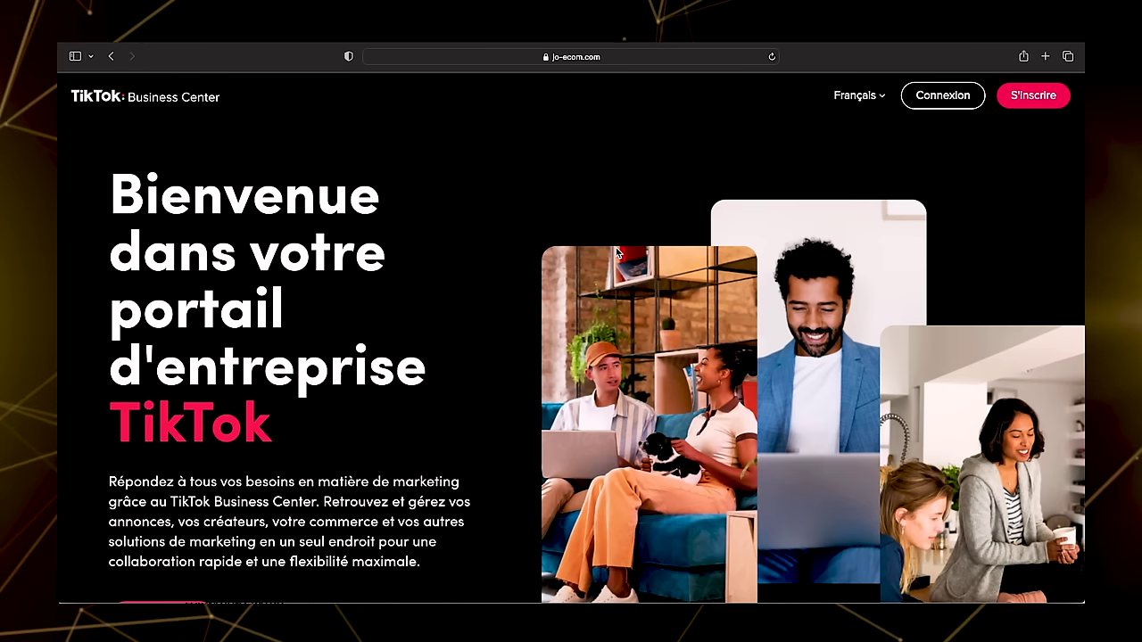
Step: Start signing up for TikTok Business Center and select the verification code in the e-mail received
click(1034, 96)
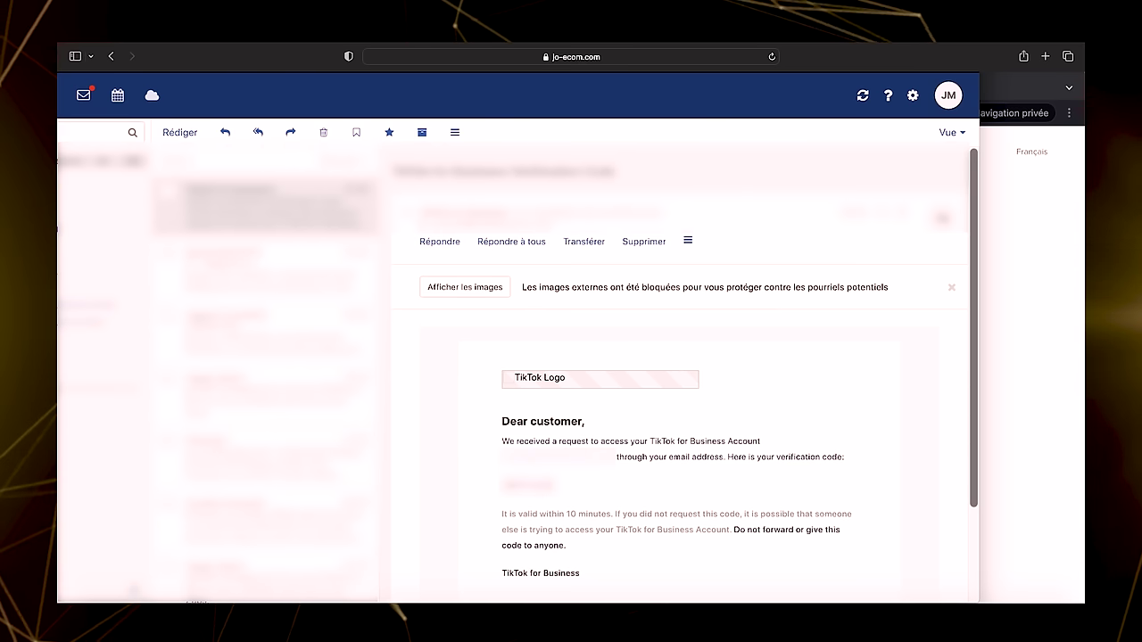
double_click(527, 484)
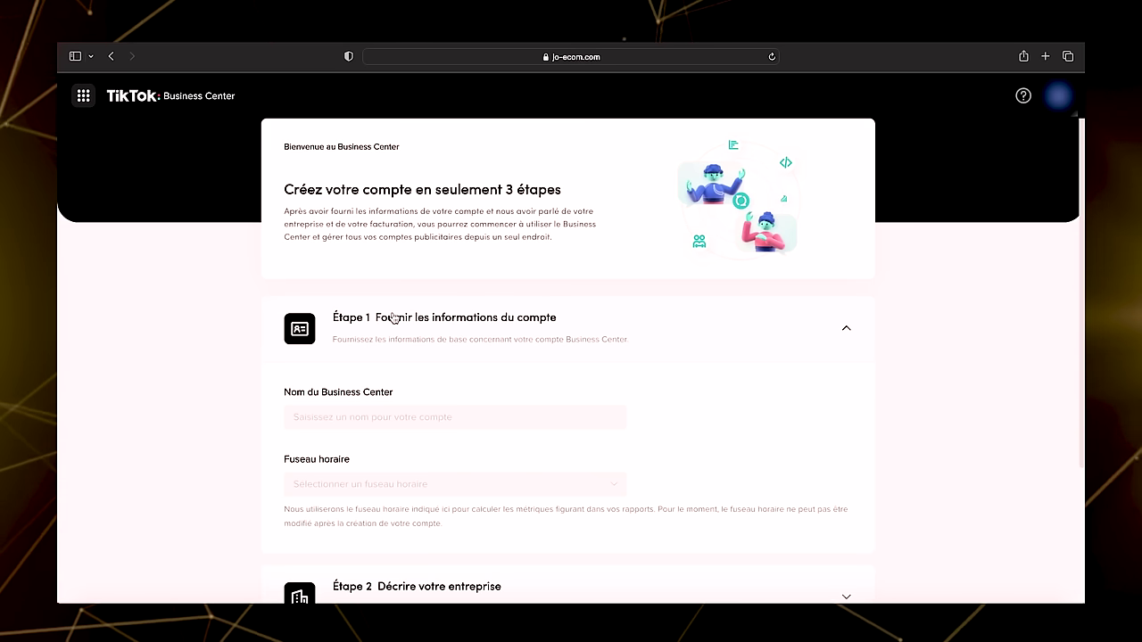
Step: Name the Business Center "BUSINESS MANAGER PENTA LUNA" and choose its time zone
scroll(394, 317, down, 3)
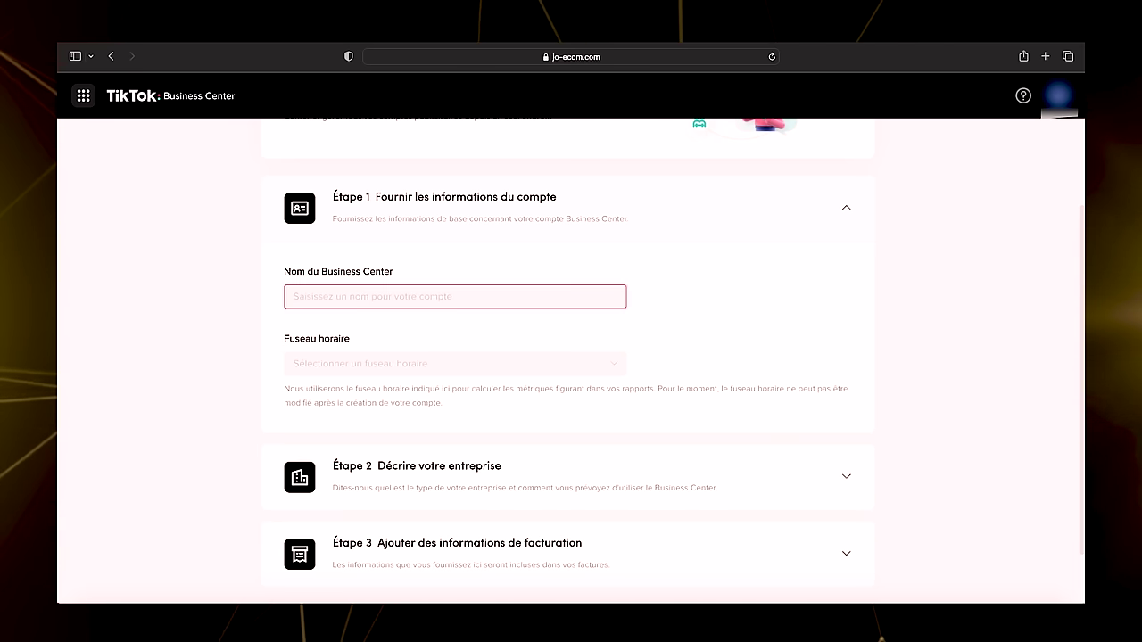
text(GER PENTA LUNA)
click(331, 365)
scroll(359, 466, down, 15)
scroll(360, 466, down, 3)
click(357, 469)
Step: Describe the business as an advertiser with the company name JO ECOM and enter the company website
click(848, 412)
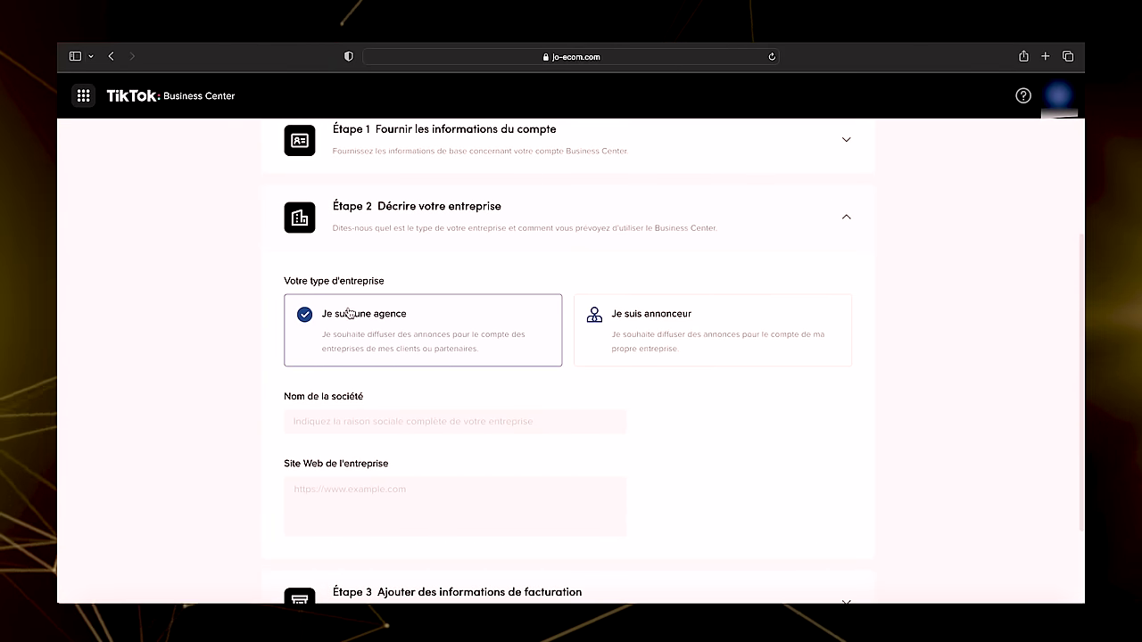
click(644, 321)
scroll(571, 375, down, 1)
click(536, 350)
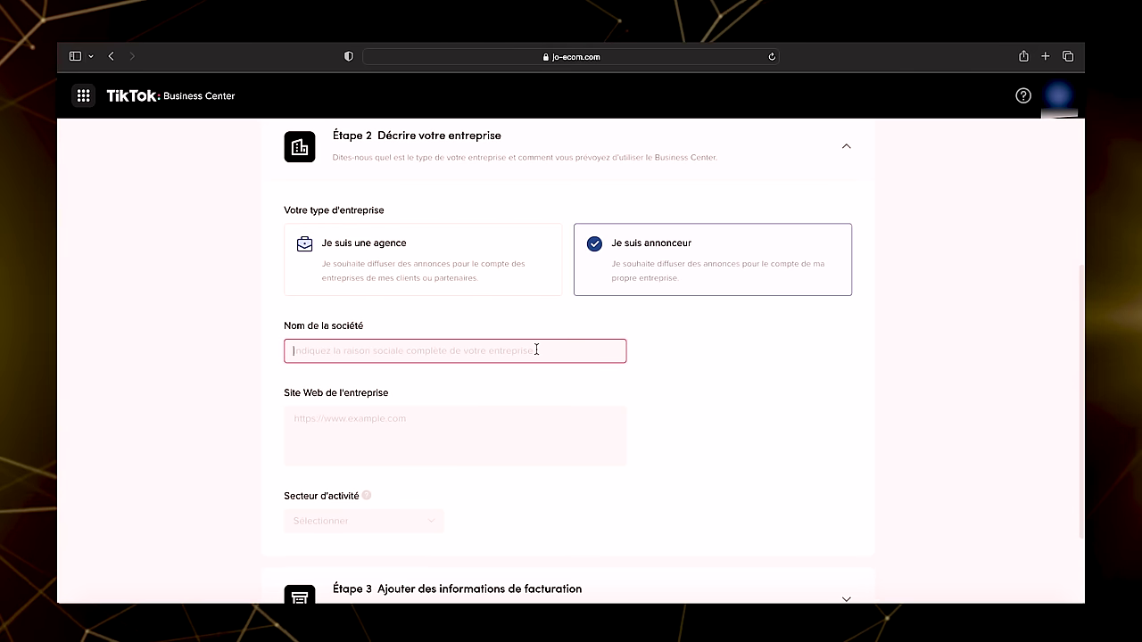
text(JO ECOM)
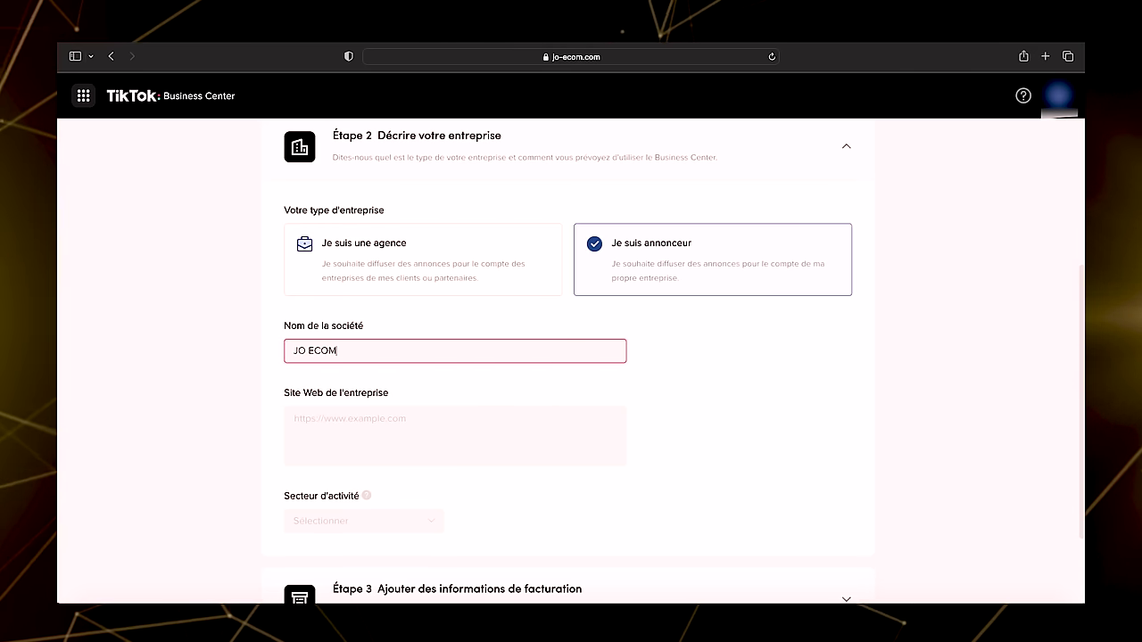
click(518, 372)
Step: Set the business sector to Commerce électronique with the subcategory Montres
scroll(446, 369, down, 1)
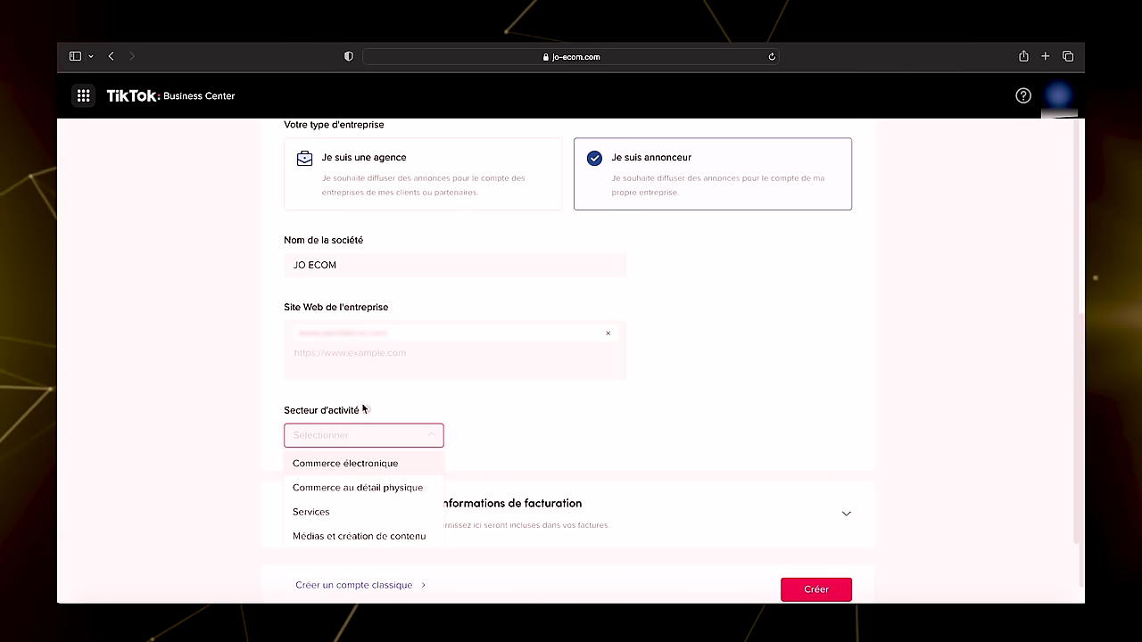
click(360, 465)
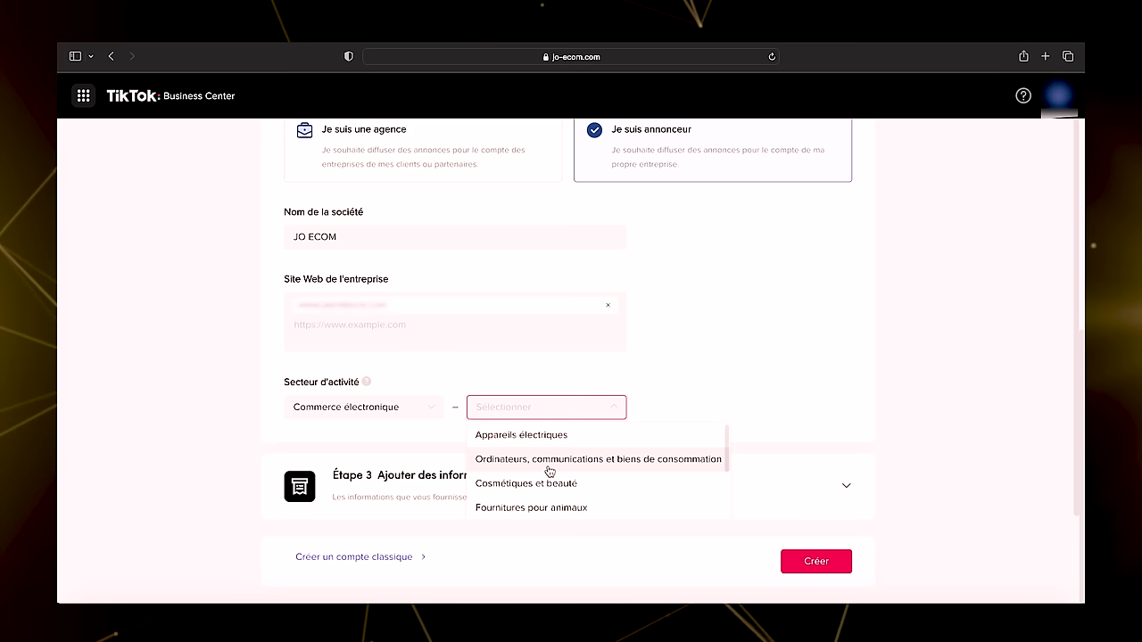
scroll(549, 471, down, 5)
scroll(549, 471, down, 3)
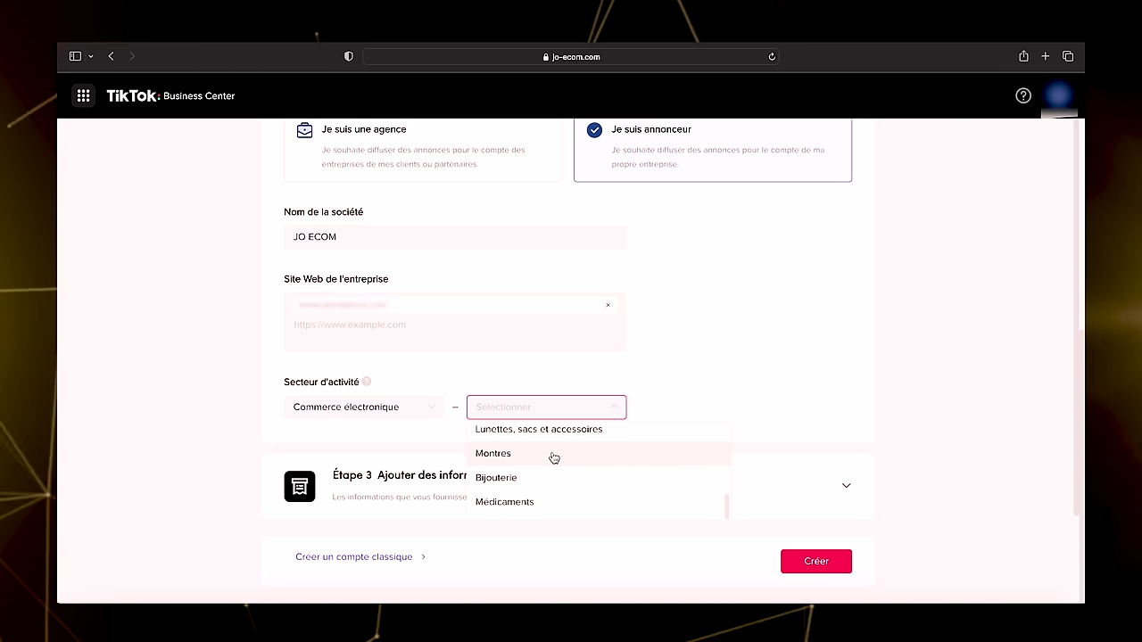
click(554, 456)
Step: Expand the billing information section and set the country of registration to France
click(828, 482)
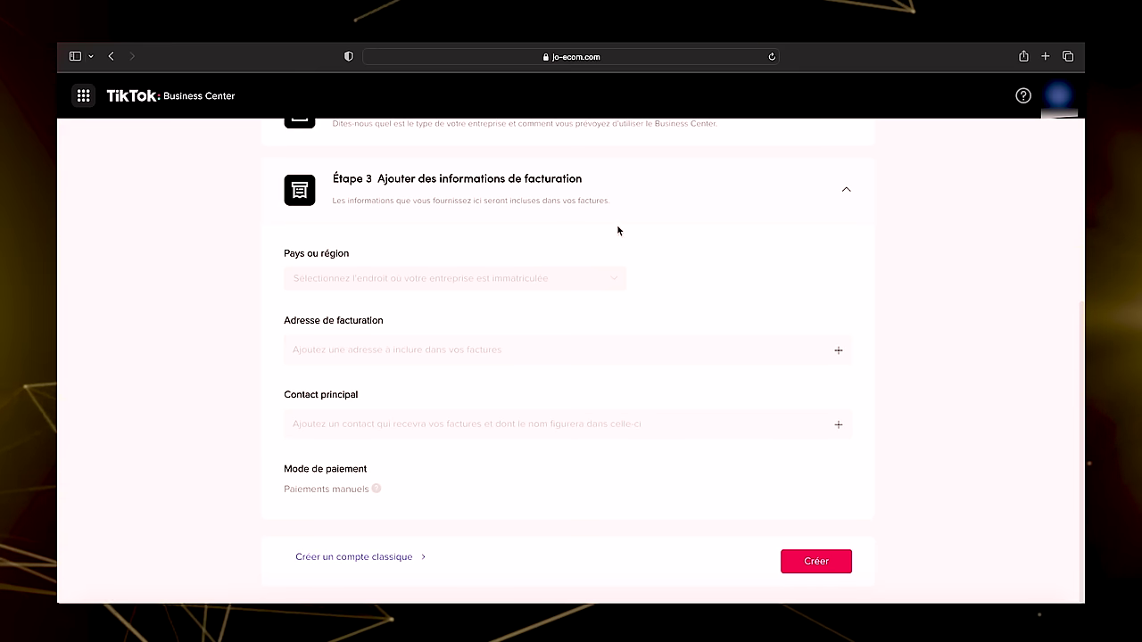
click(540, 279)
text(fra)
click(457, 309)
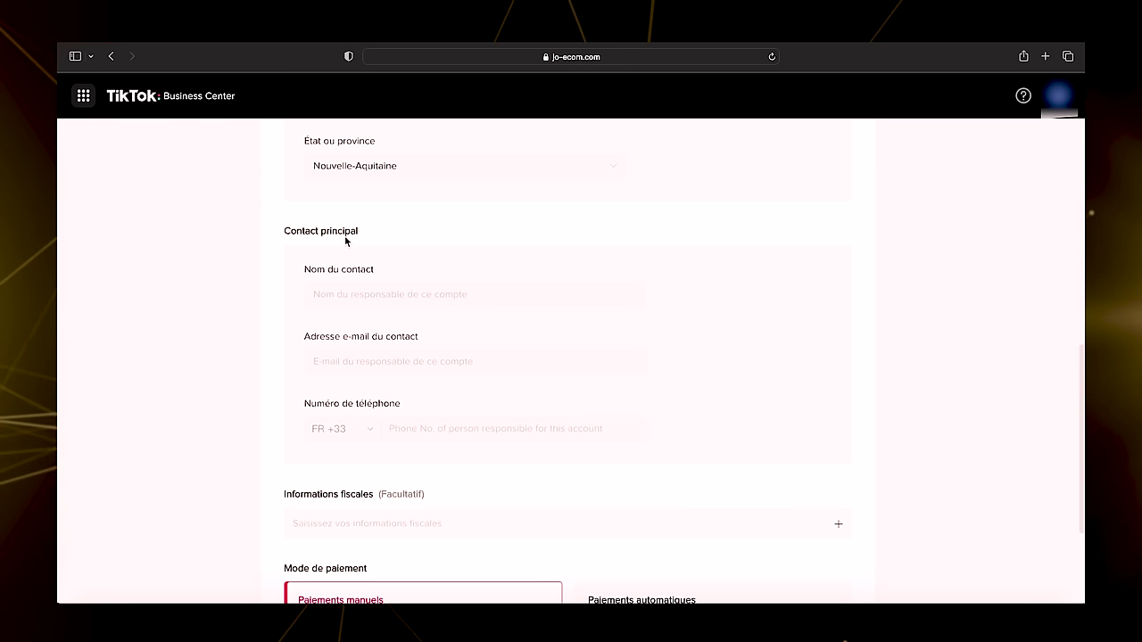
Step: Fill in the primary contact's name, e-mail address and phone number for billing
click(384, 295)
key(Down)
key(Return)
scroll(363, 299, down, 3)
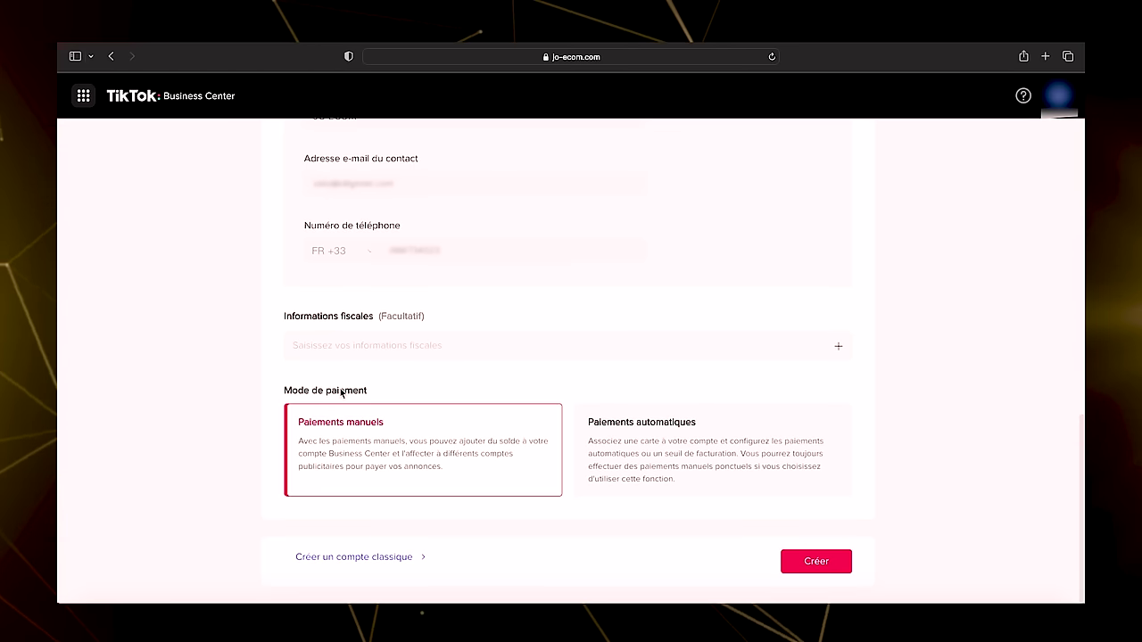
Step: Choose automatic payments, create the Business Center account and dismiss the welcome dialog
click(662, 441)
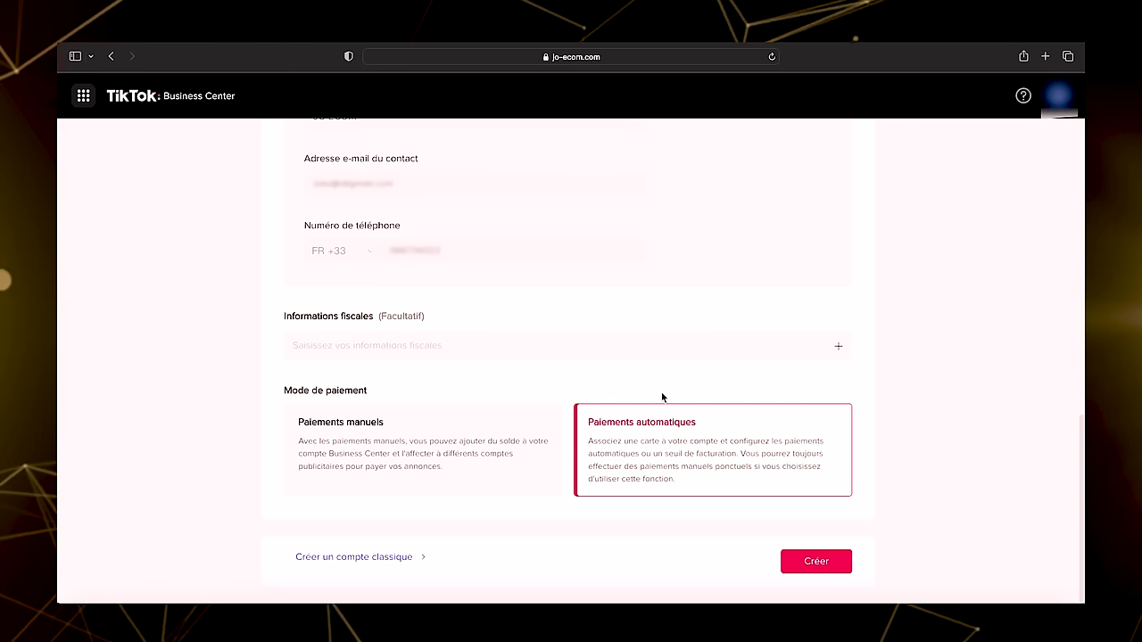
click(816, 562)
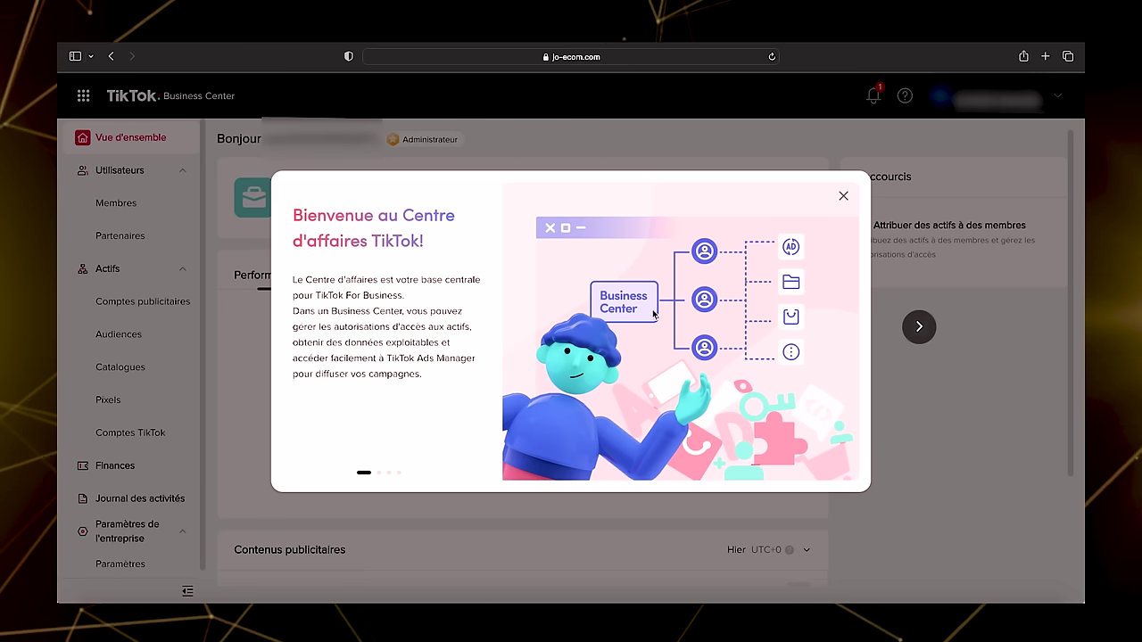
click(843, 196)
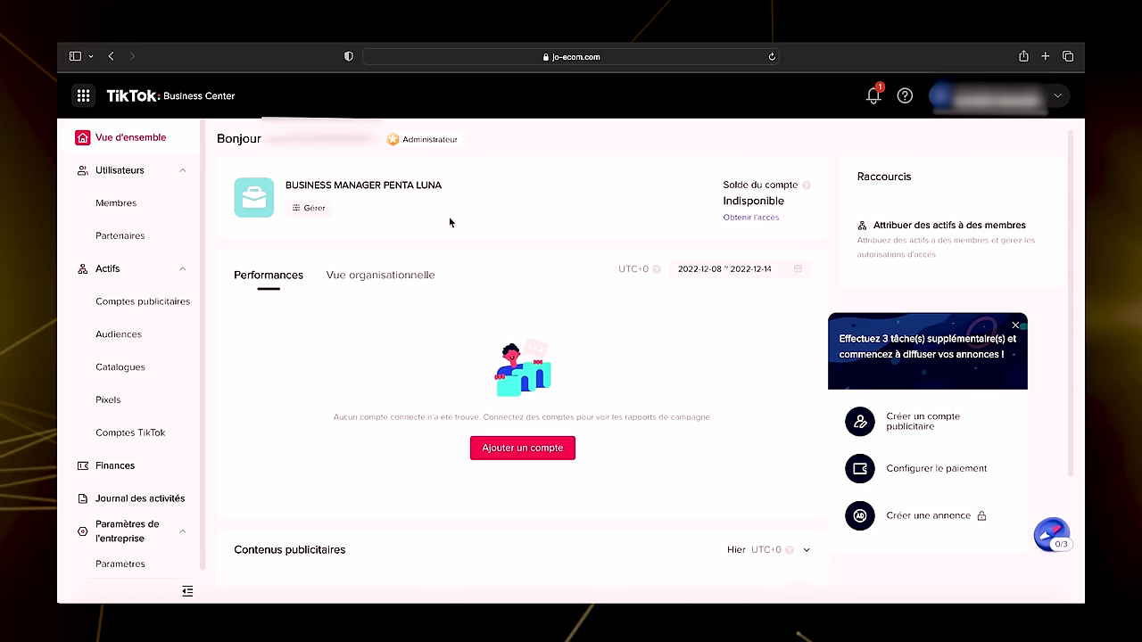
Step: Start a new ad account named PENTALUNA 1 with the (UTC+01:00) Europe/Paris time zone
click(116, 204)
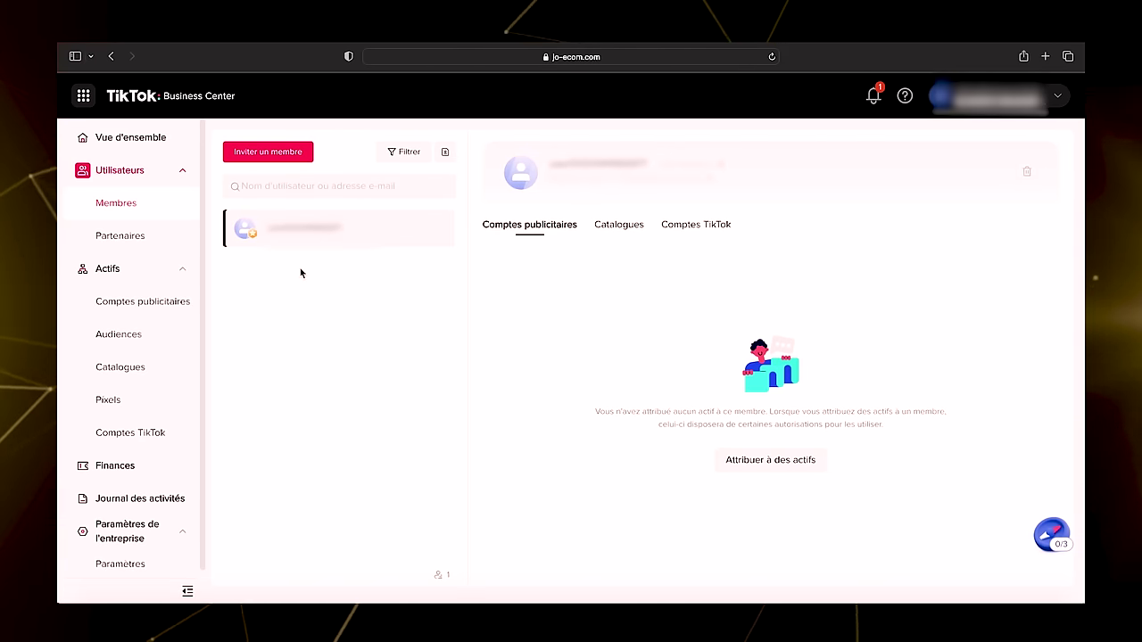
click(144, 304)
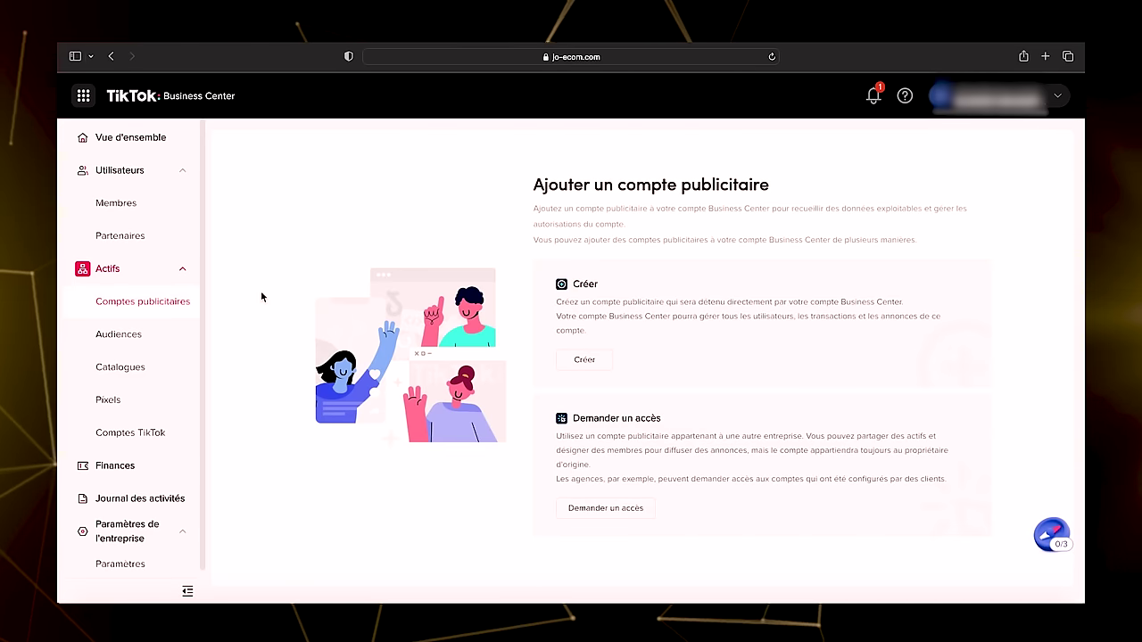
click(600, 362)
click(567, 228)
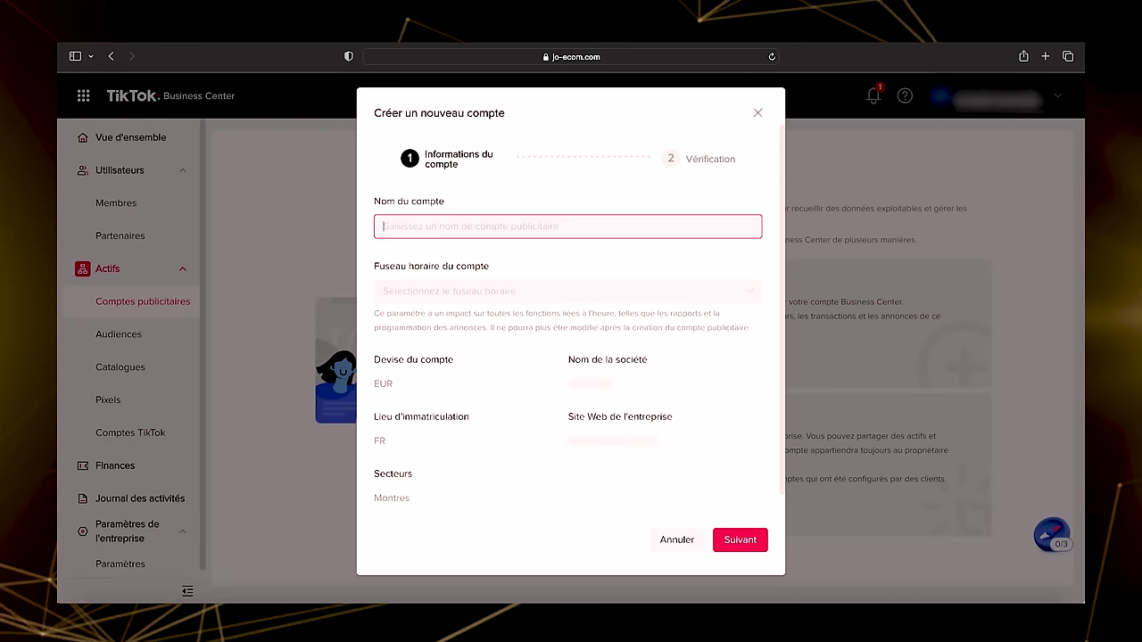
text(PENTALUNA 1)
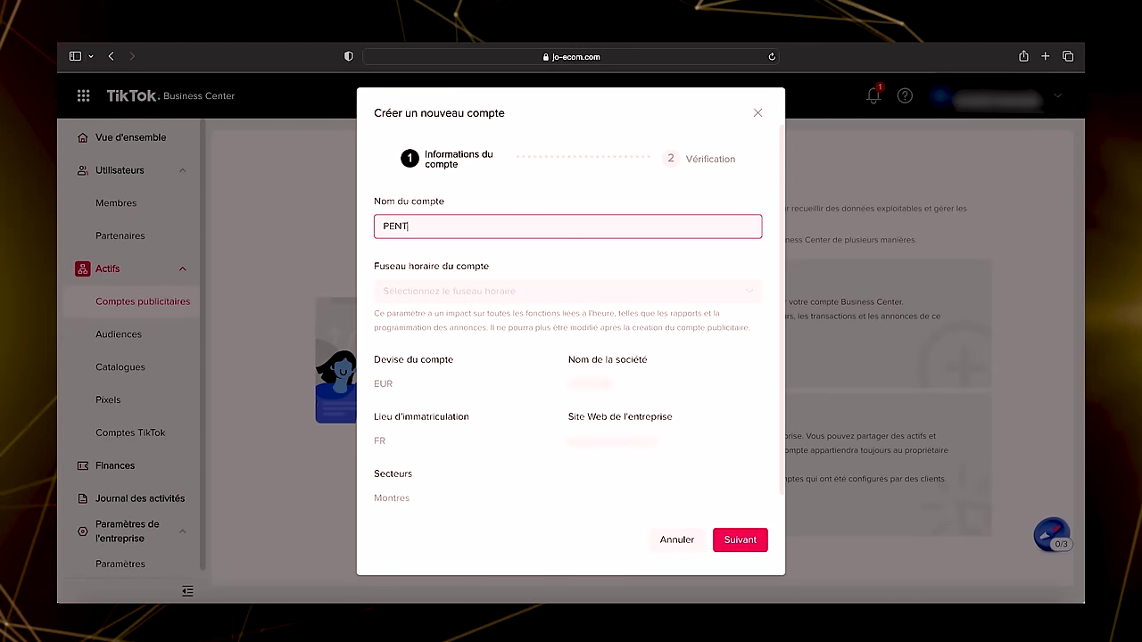
click(523, 291)
text(PARIS)
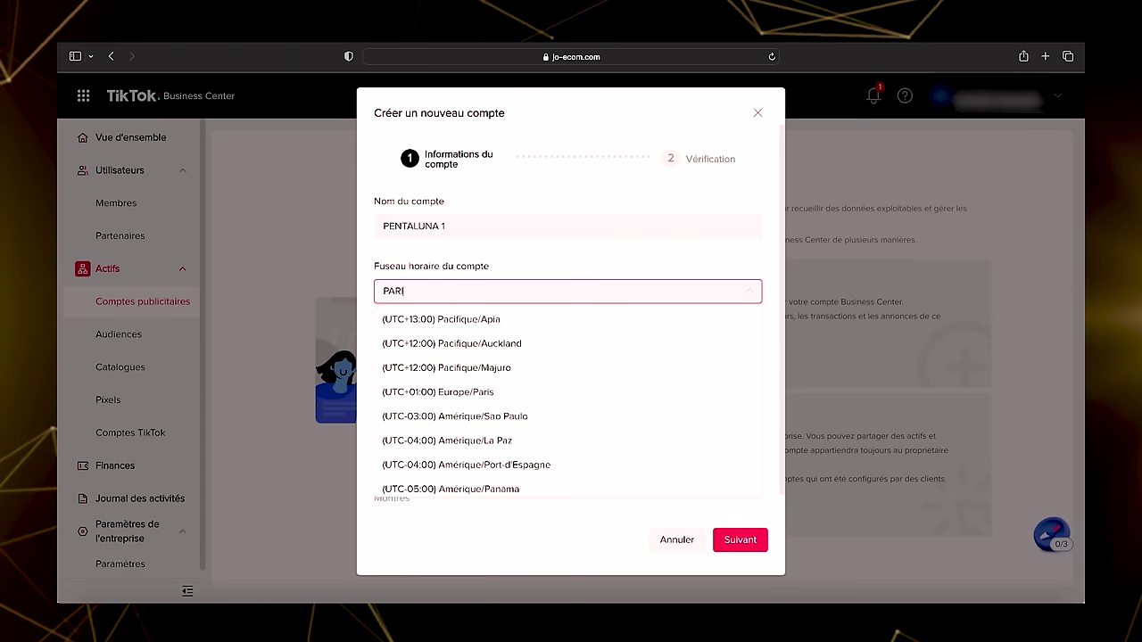
click(572, 319)
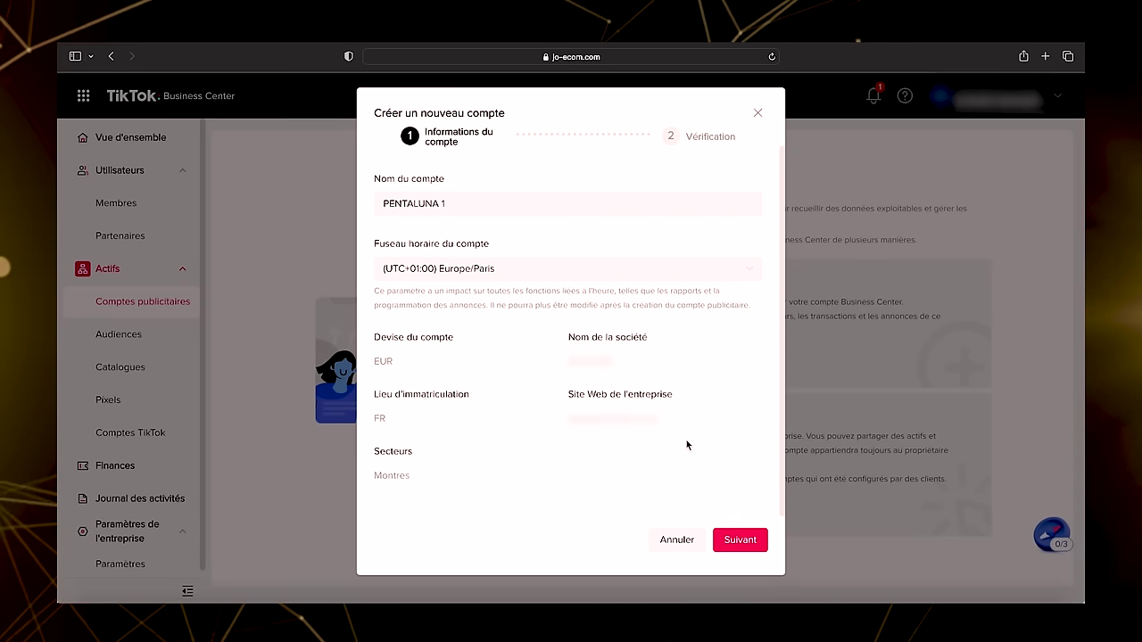
Step: Continue to the verification stage, accept the TikTok terms and submit the new ad account
click(740, 539)
scroll(547, 339, down, 1)
click(379, 476)
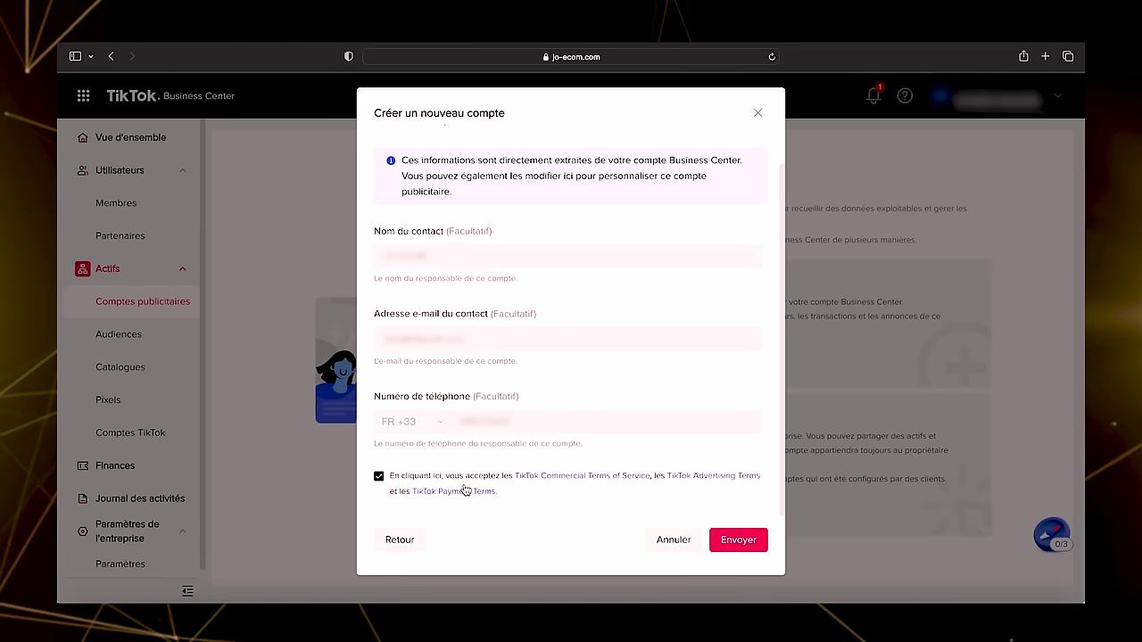
click(738, 542)
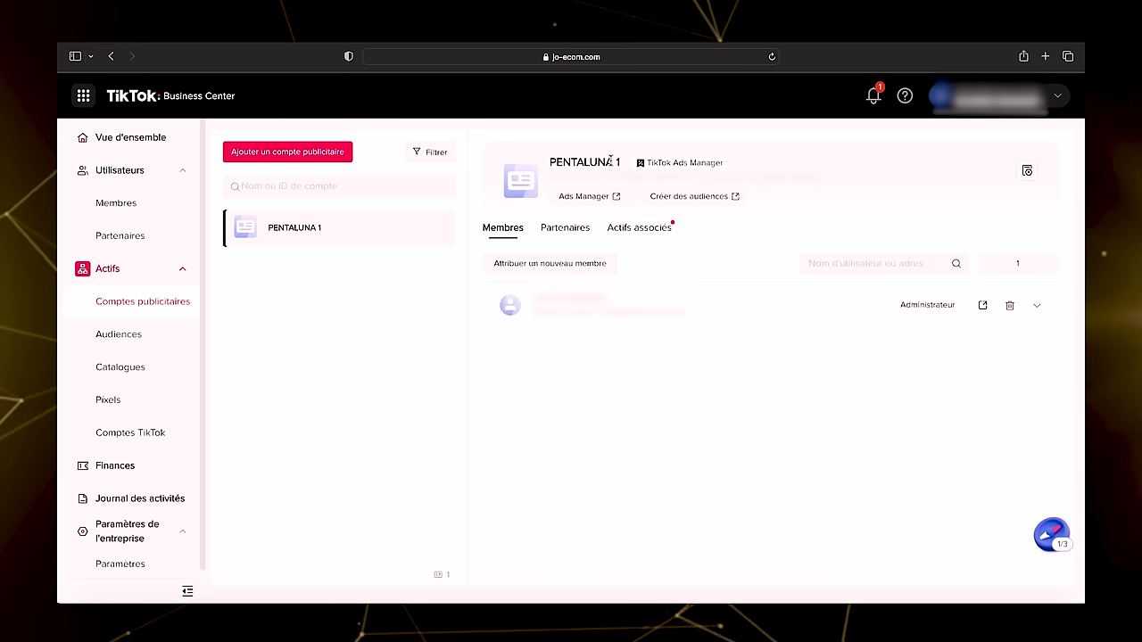
Step: Open the PENTALUNA 1 account in Ads Manager and choose the custom mode (Mode personnalisé)
click(588, 197)
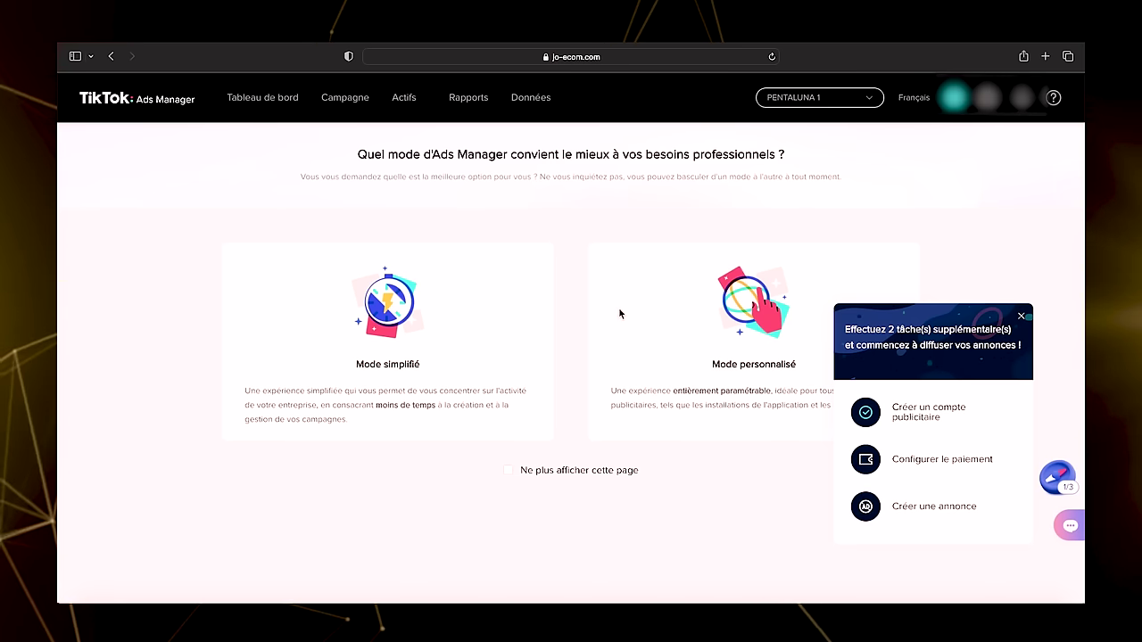
click(645, 327)
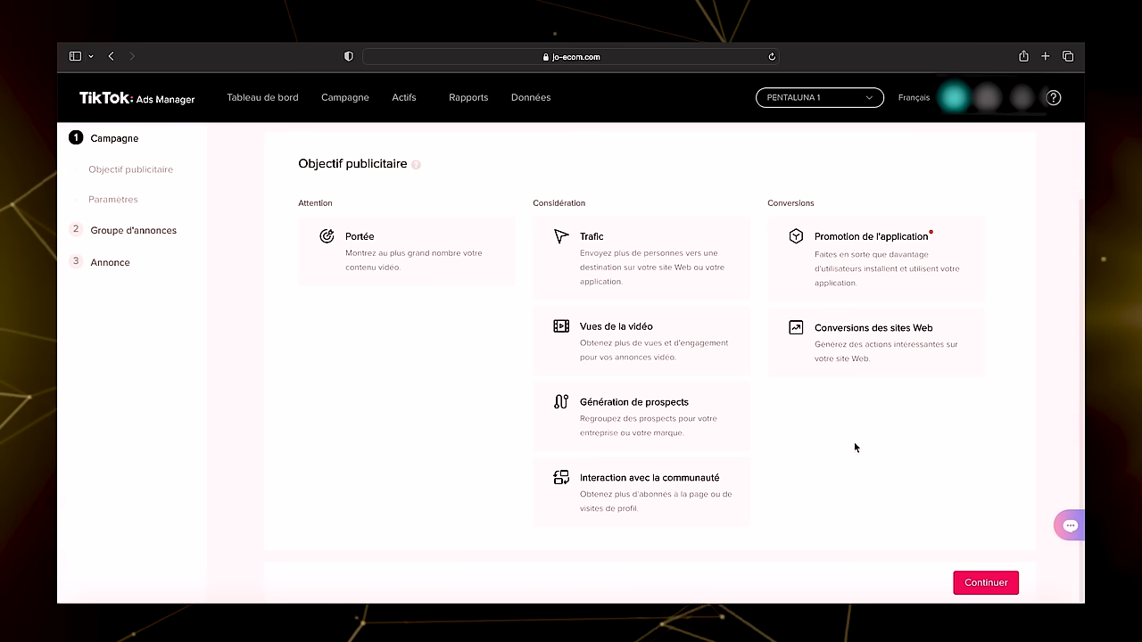
Step: Set the campaign objective to website conversions, name the campaign "Campagne chien 1" and continue to the ad group
click(869, 365)
triple_click(546, 360)
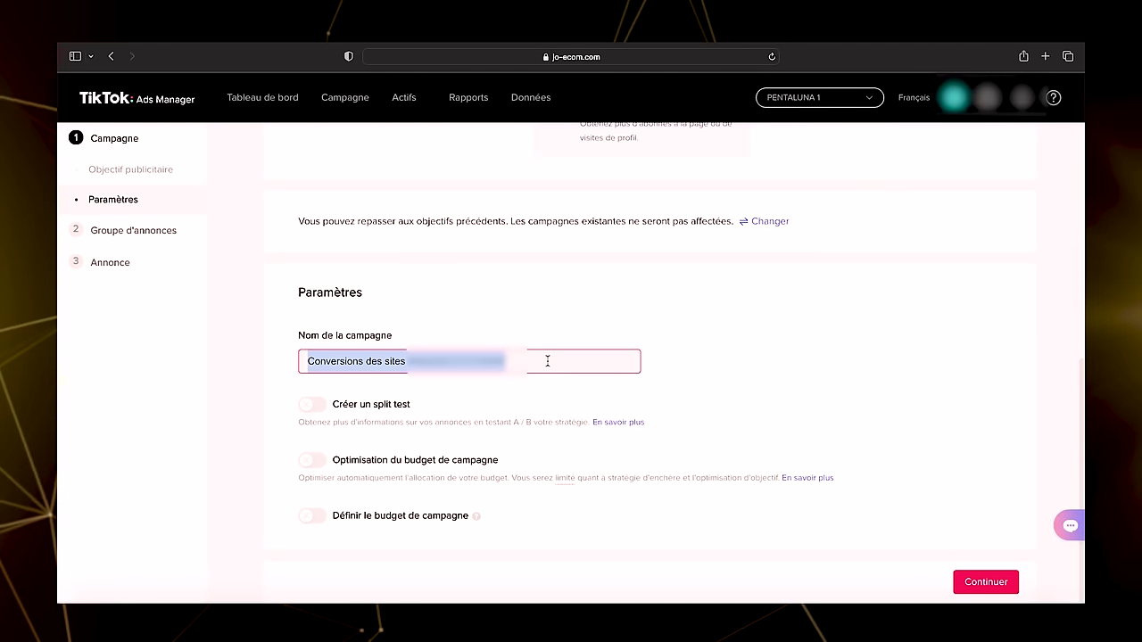
text(Campagne chien 1)
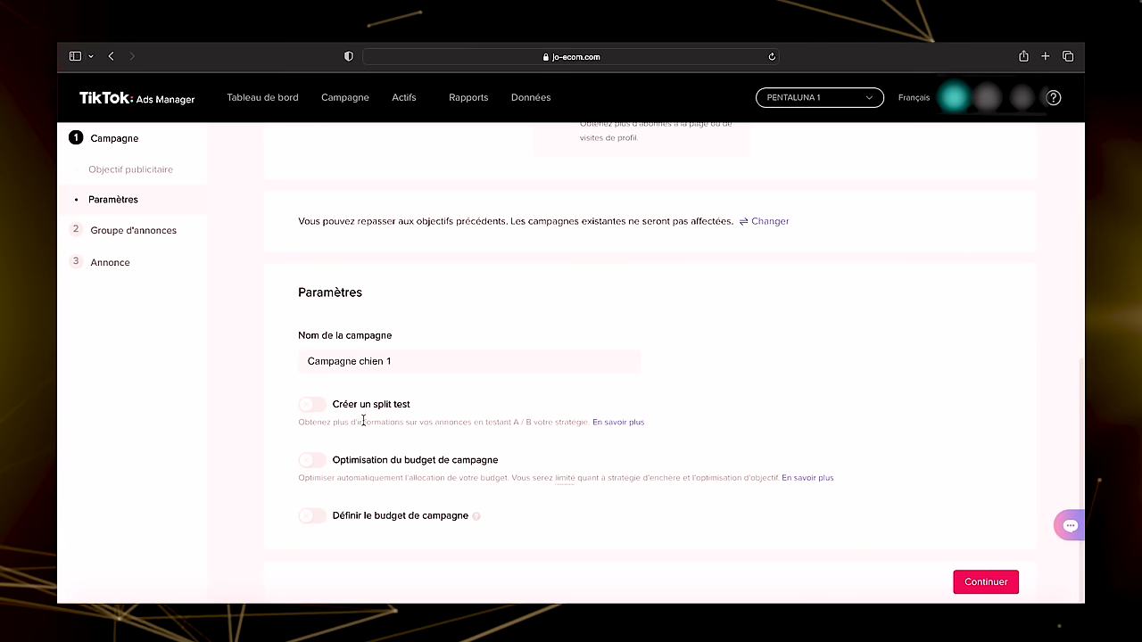
click(982, 586)
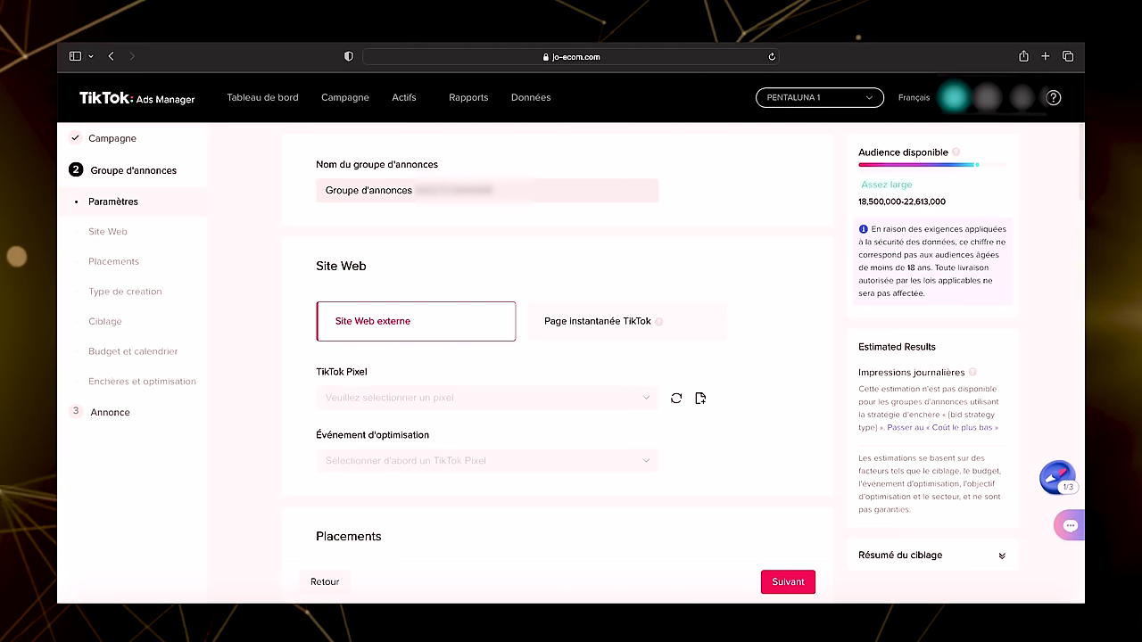
Step: Rename the ad group as "Chien"
triple_click(446, 190)
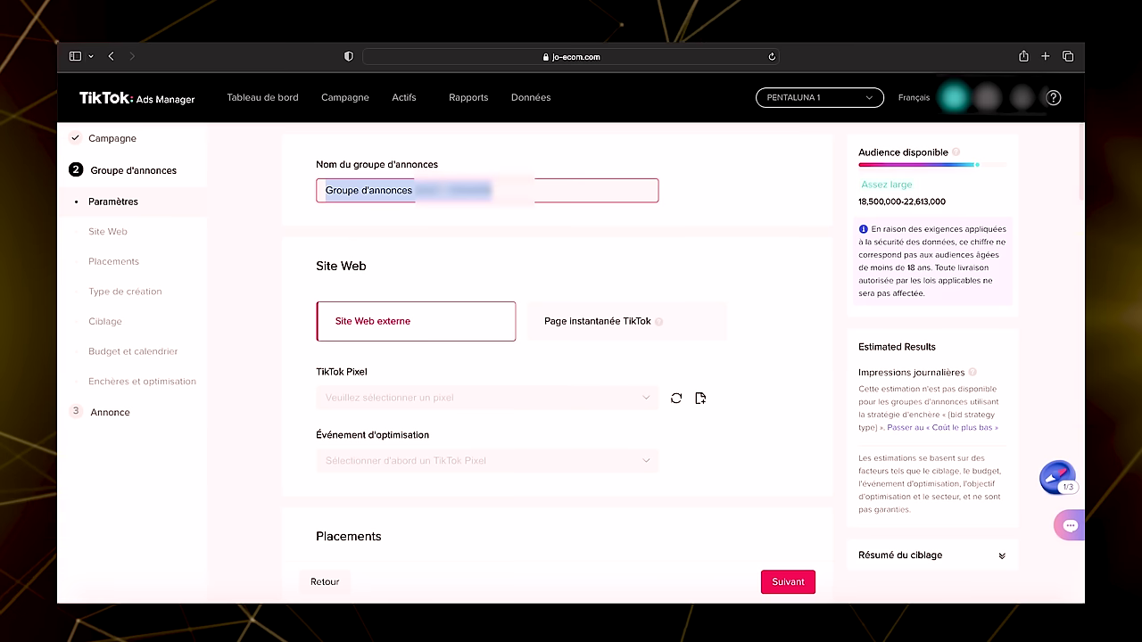
text(Chien)
click(360, 411)
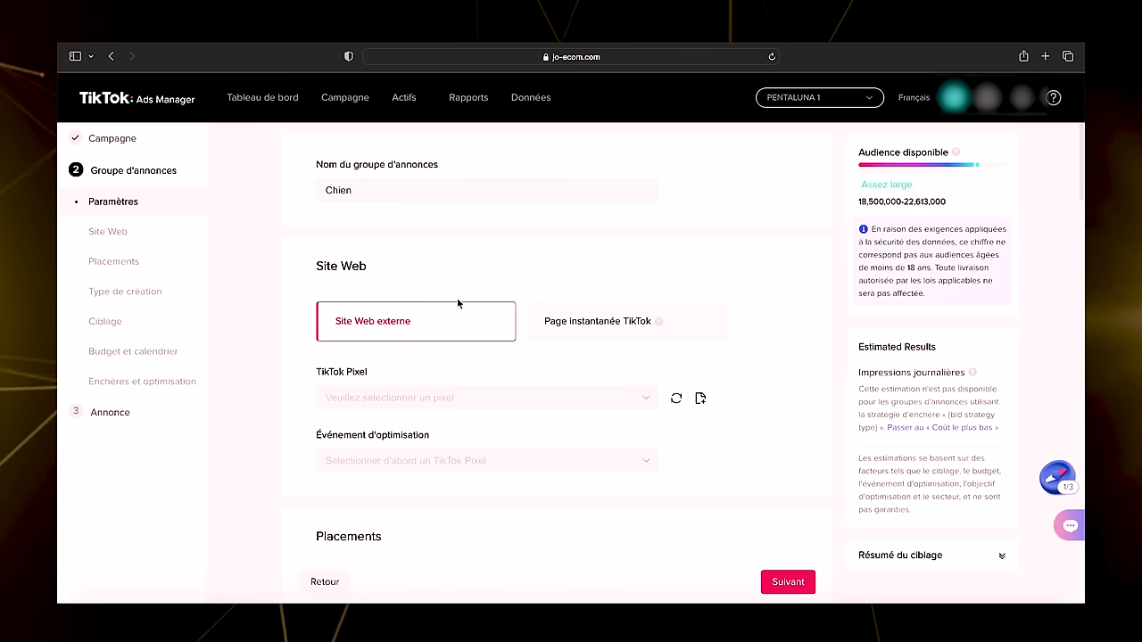
Step: Check the TikTok Pixel choices for the ad group and open the web events page for creating a pixel
scroll(385, 333, down, 2)
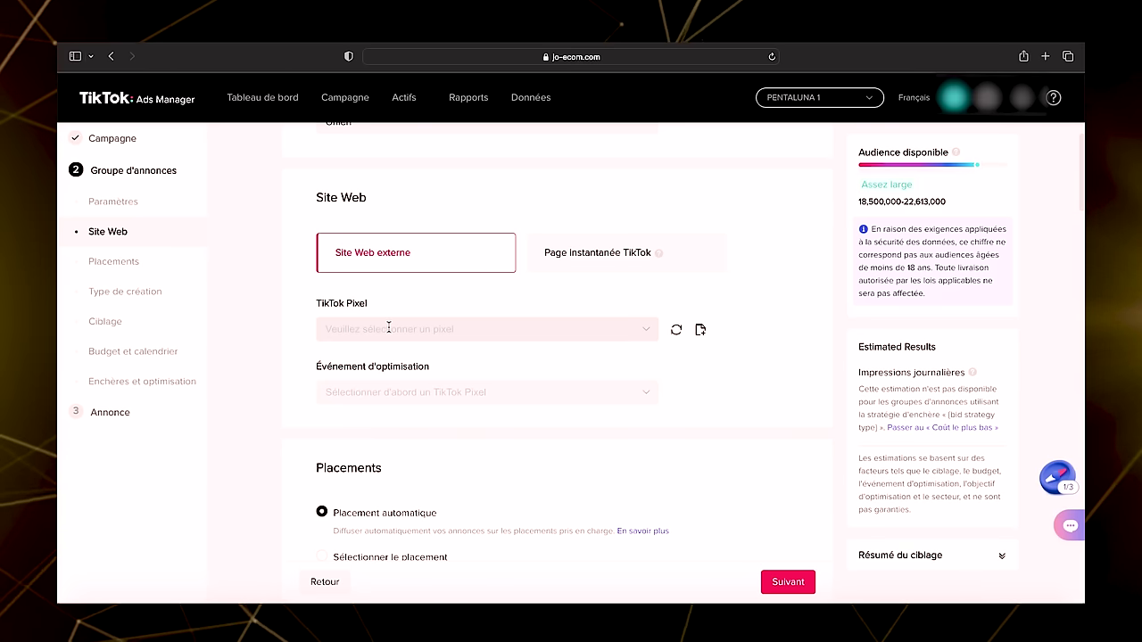
click(546, 327)
click(548, 305)
click(701, 333)
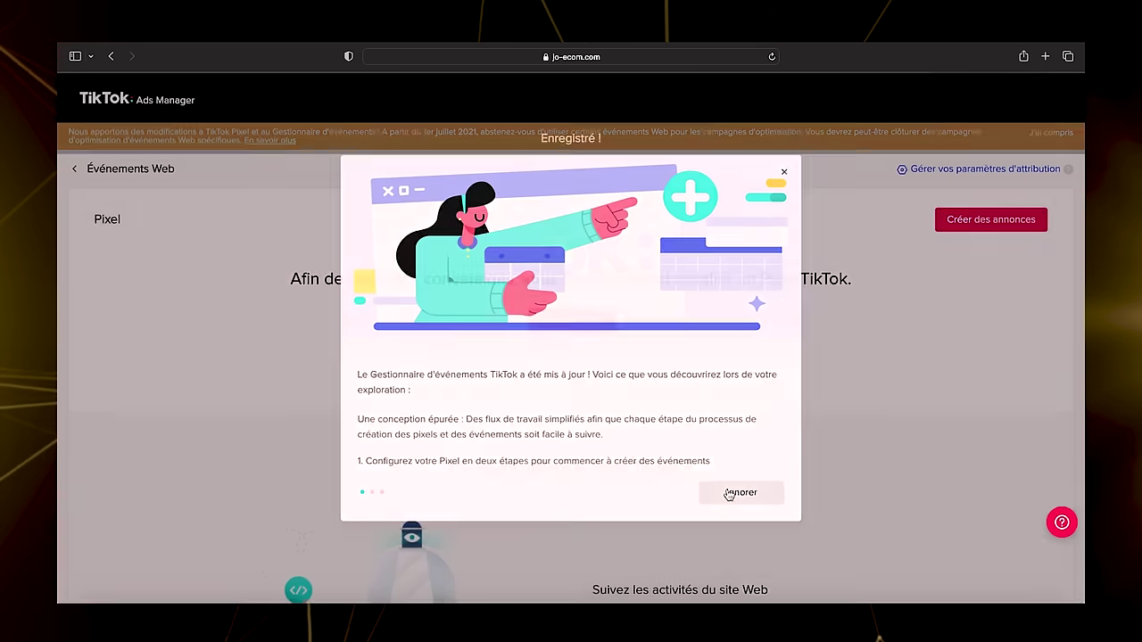
Step: Dismiss the events manager introduction, create a pixel named "Pixel chien" with the API d'événements connection mode, and continue
click(730, 495)
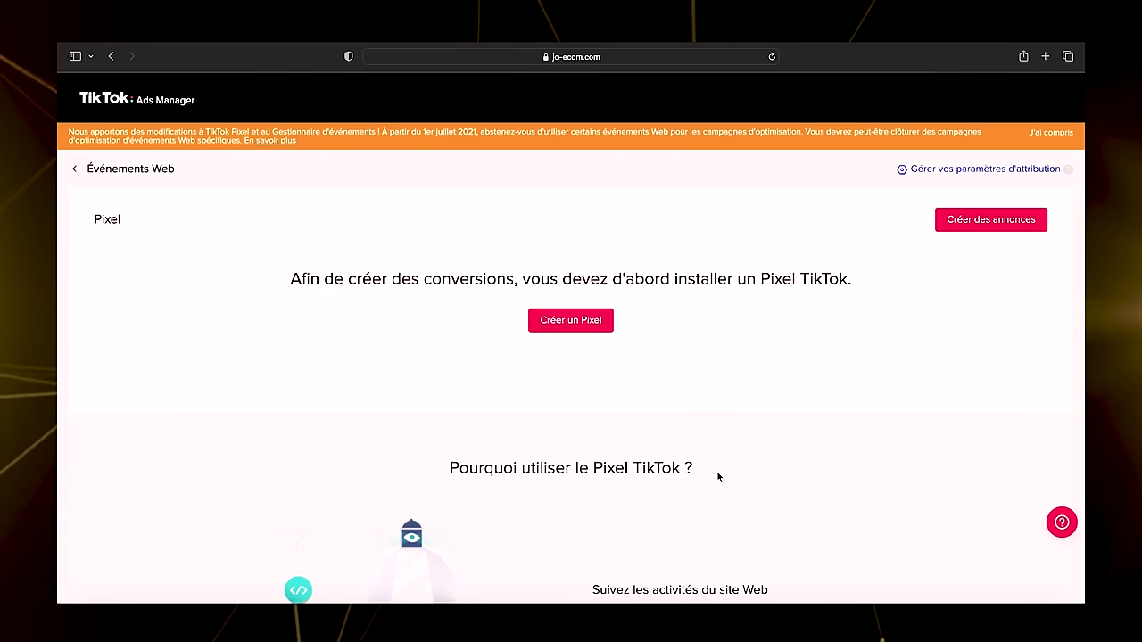
click(586, 326)
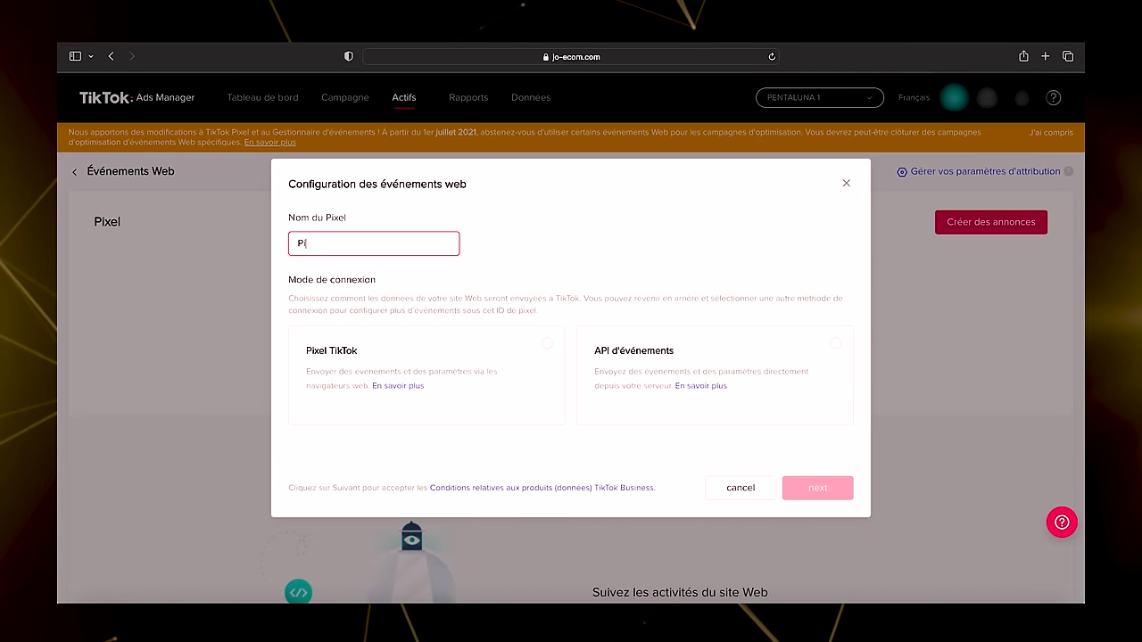
text(Pixel chien)
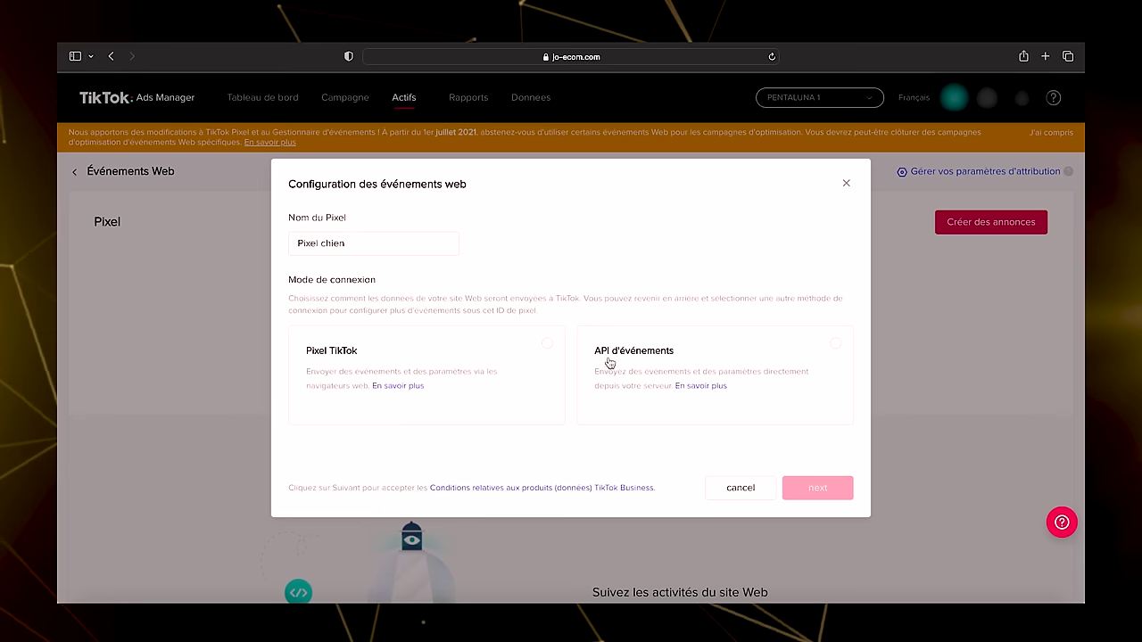
click(673, 364)
click(812, 491)
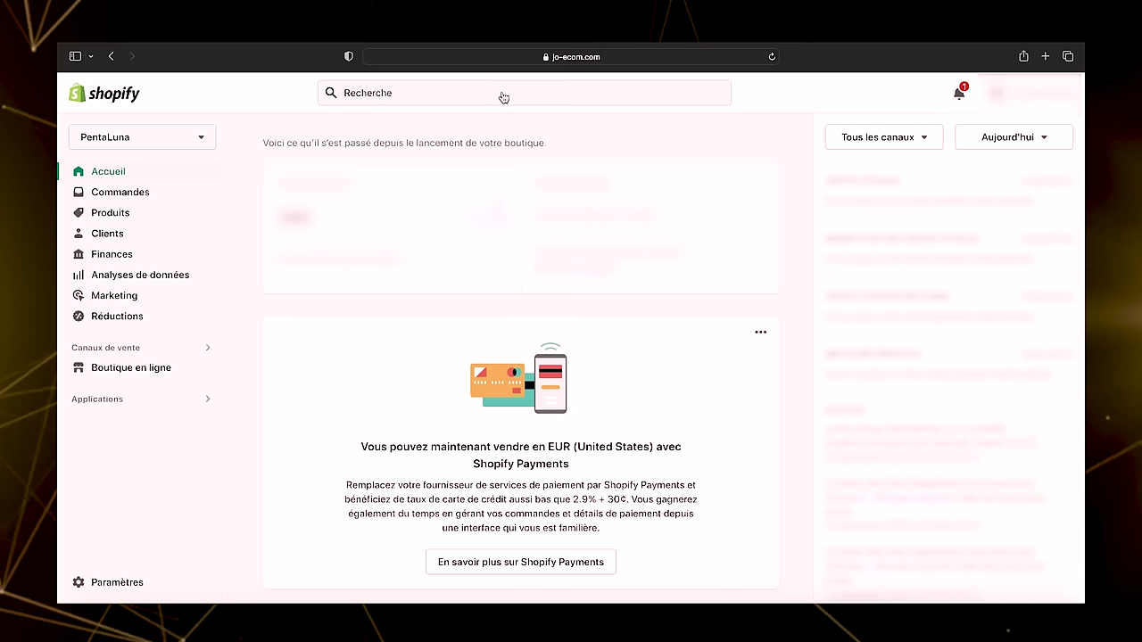
Step: Switch to the Shopify admin, search the apps for "tiktok" and open the free TikTok app's page
click(379, 100)
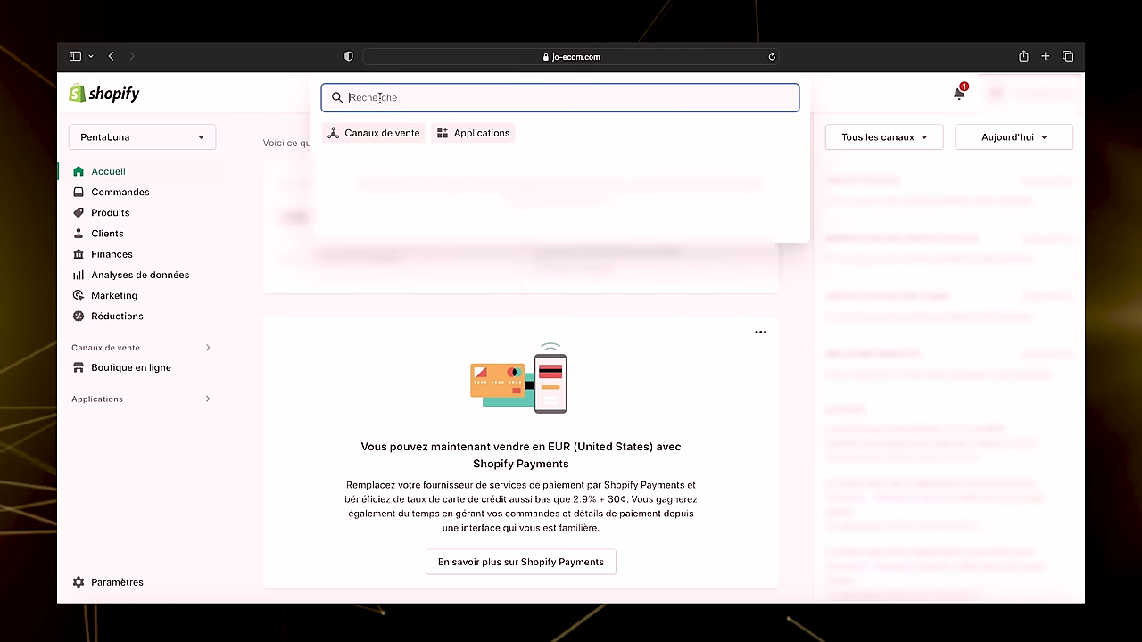
text(tiktok)
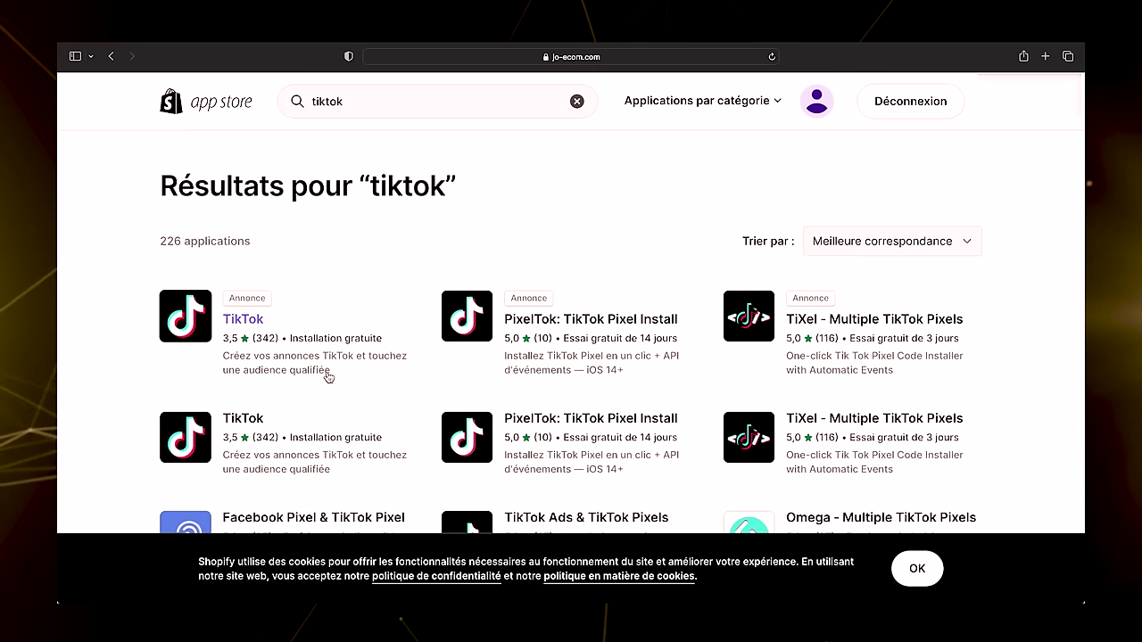
scroll(356, 379, down, 2)
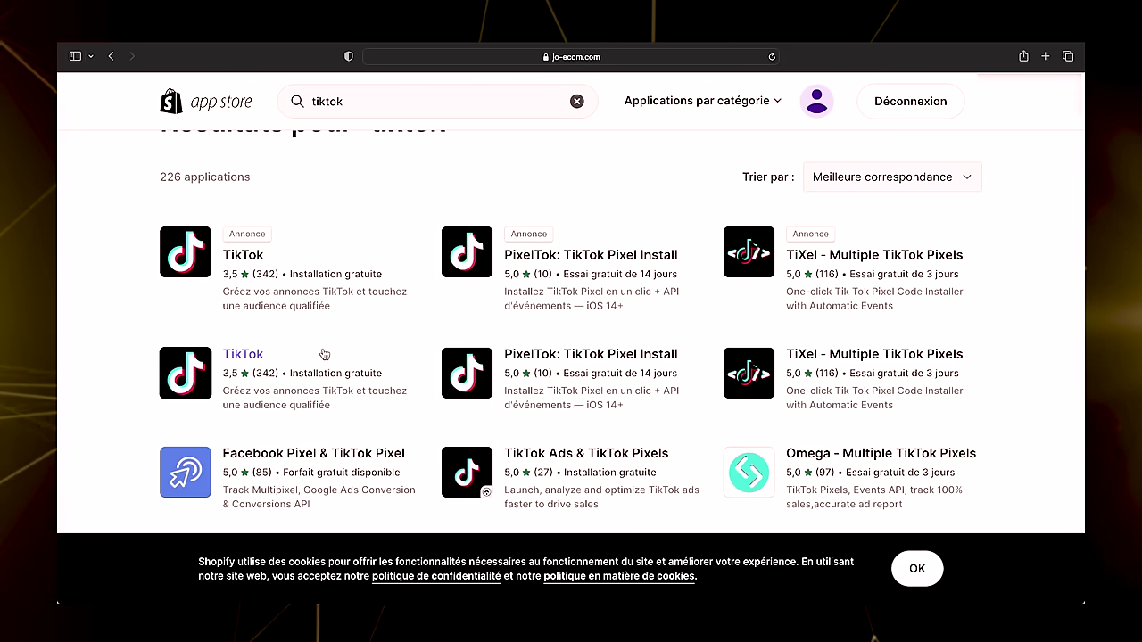
click(316, 297)
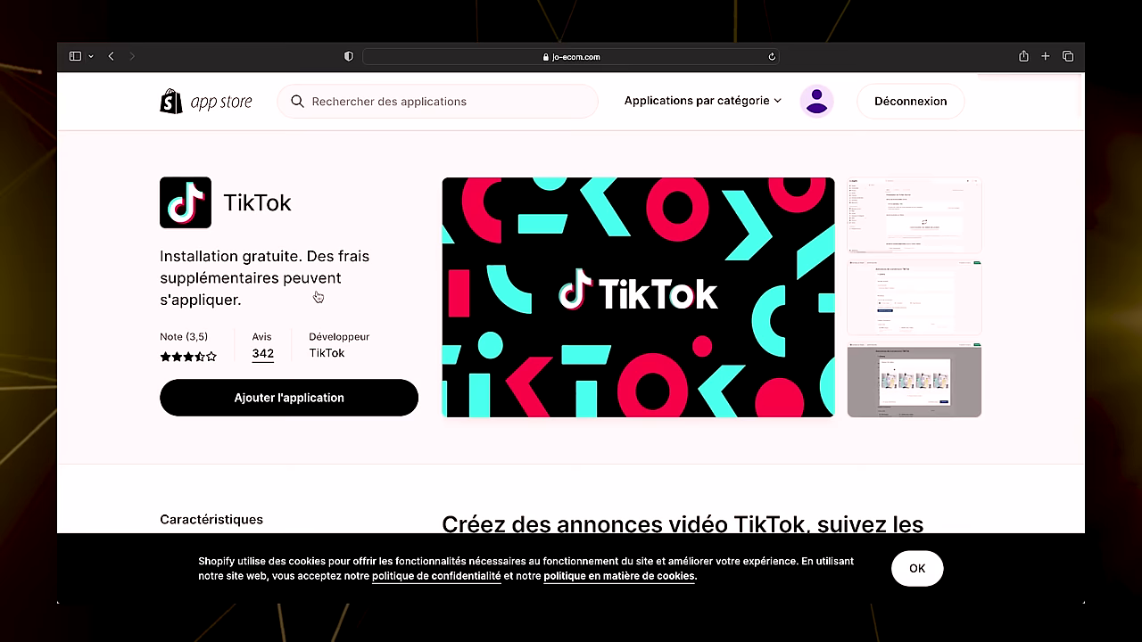
Step: Add the TikTok app to the PentaLuna store as a sales channel
click(308, 401)
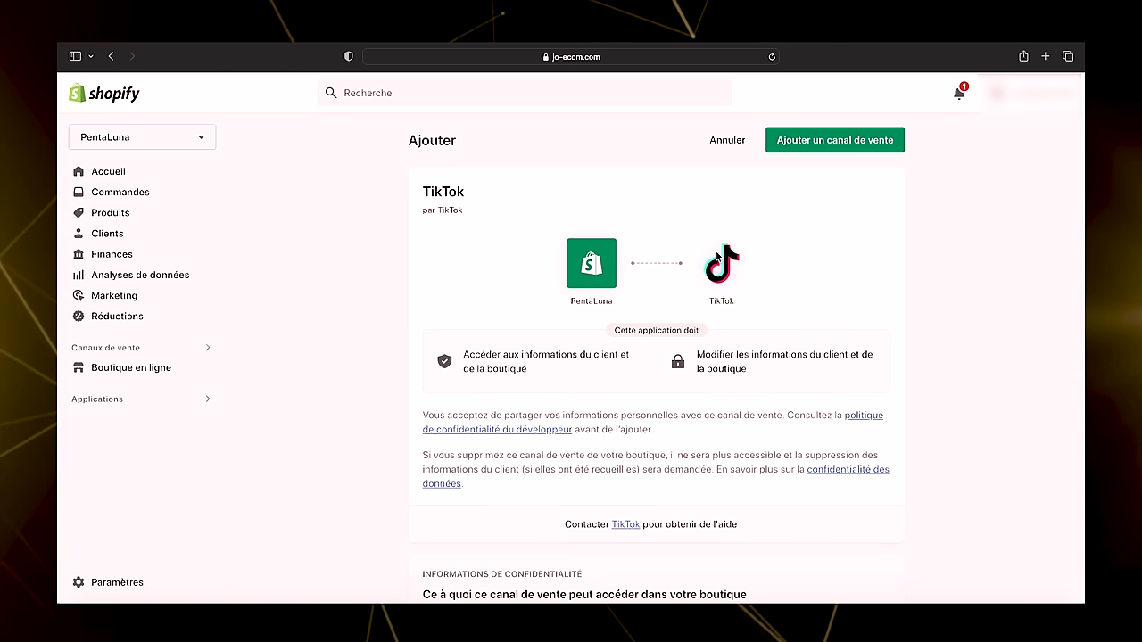
click(830, 141)
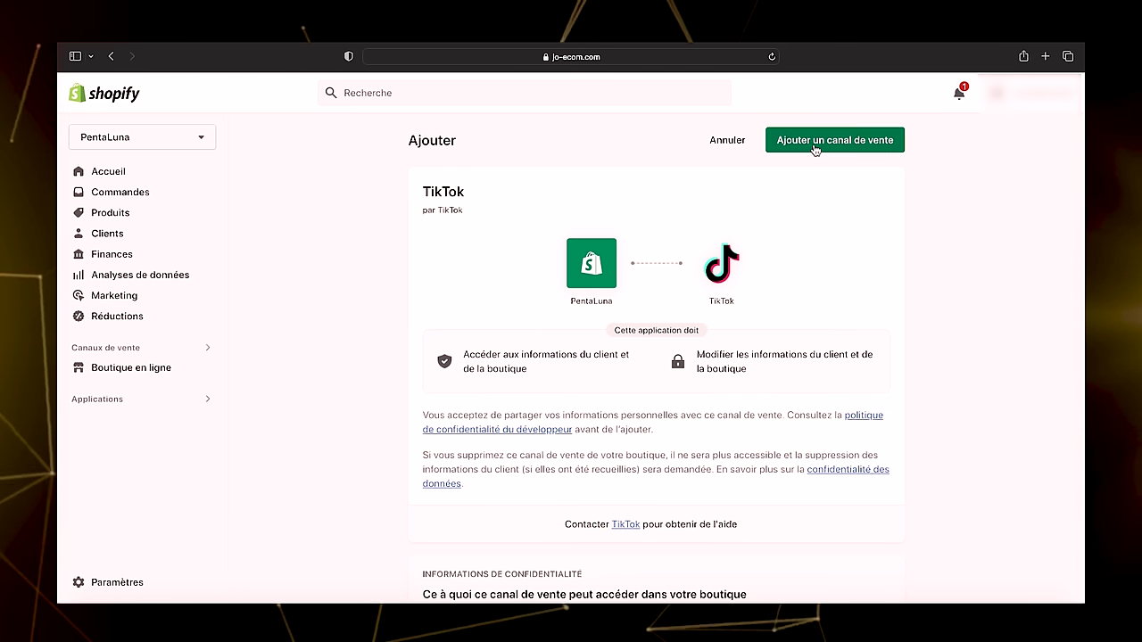
scroll(564, 238, down, 2)
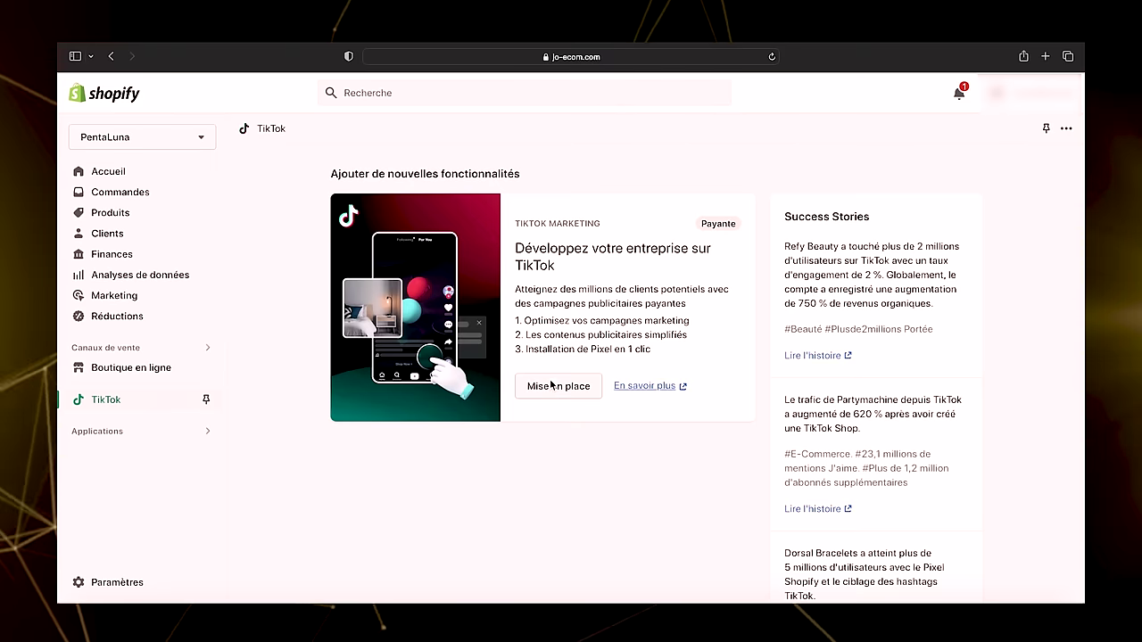
Step: Start the TikTok marketing setup and connect the TikTok For Business account and the PENTALUNA 1 Ads Manager account
click(551, 384)
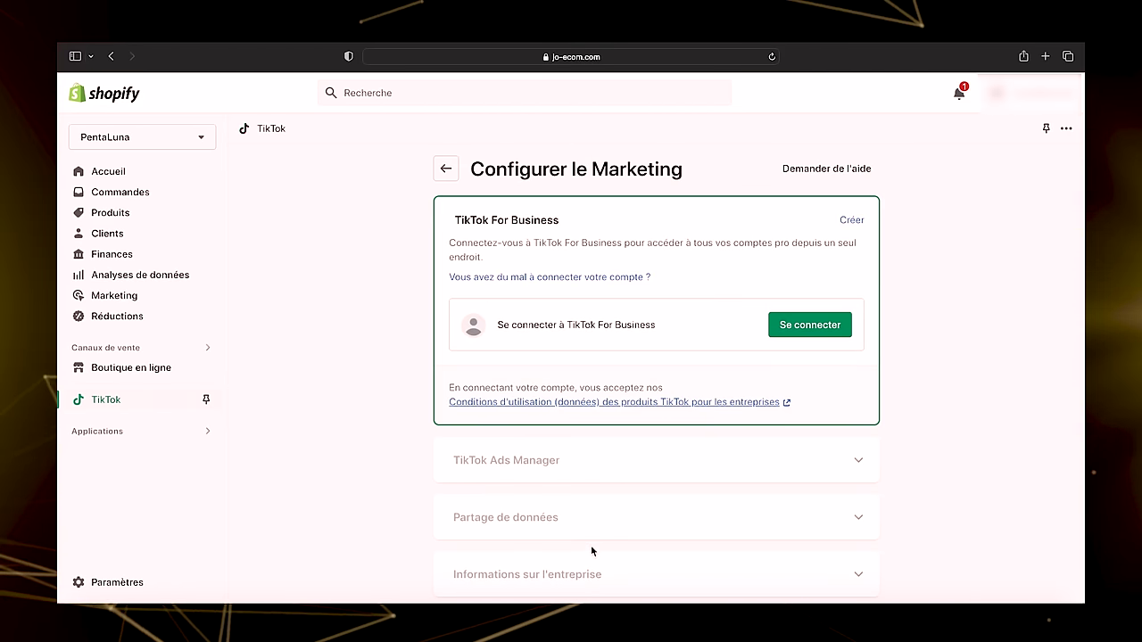
scroll(591, 545, down, 1)
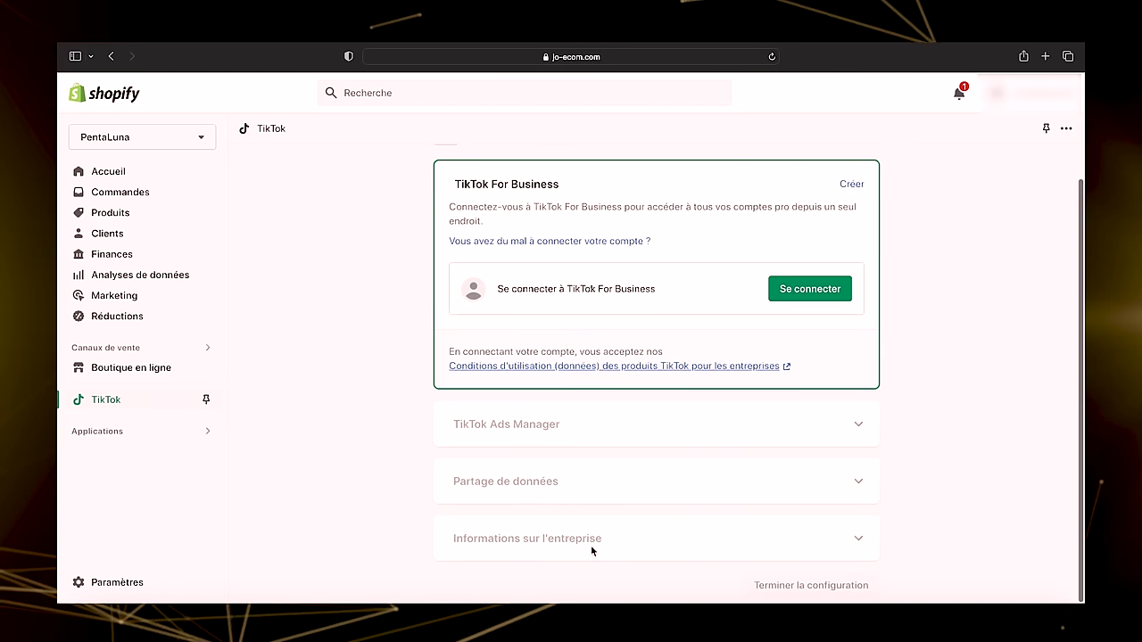
click(796, 295)
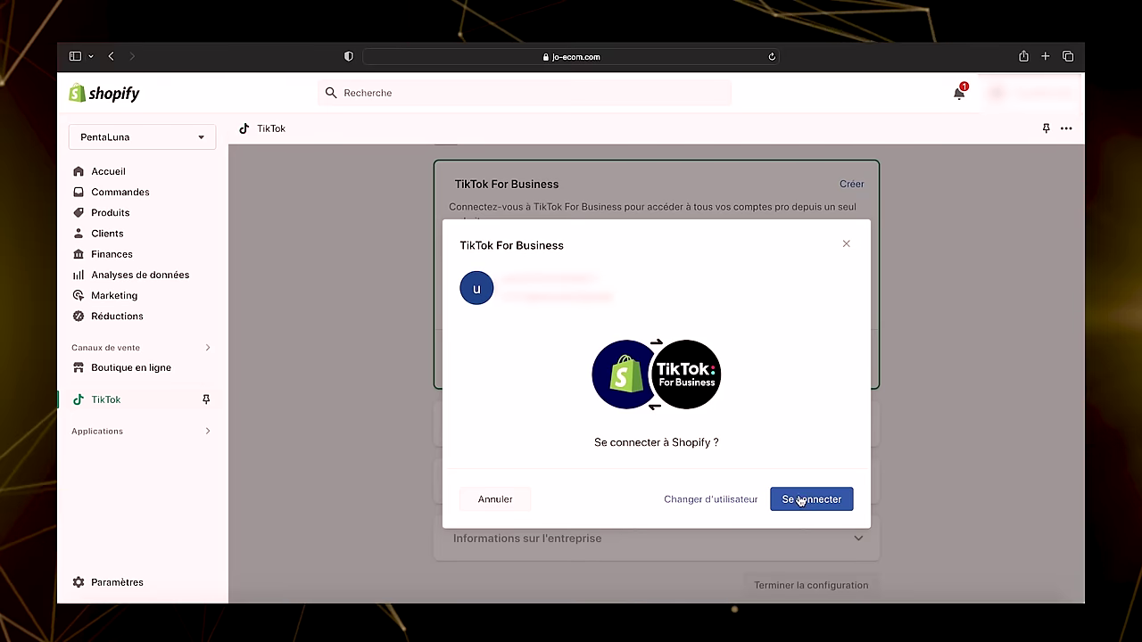
click(801, 500)
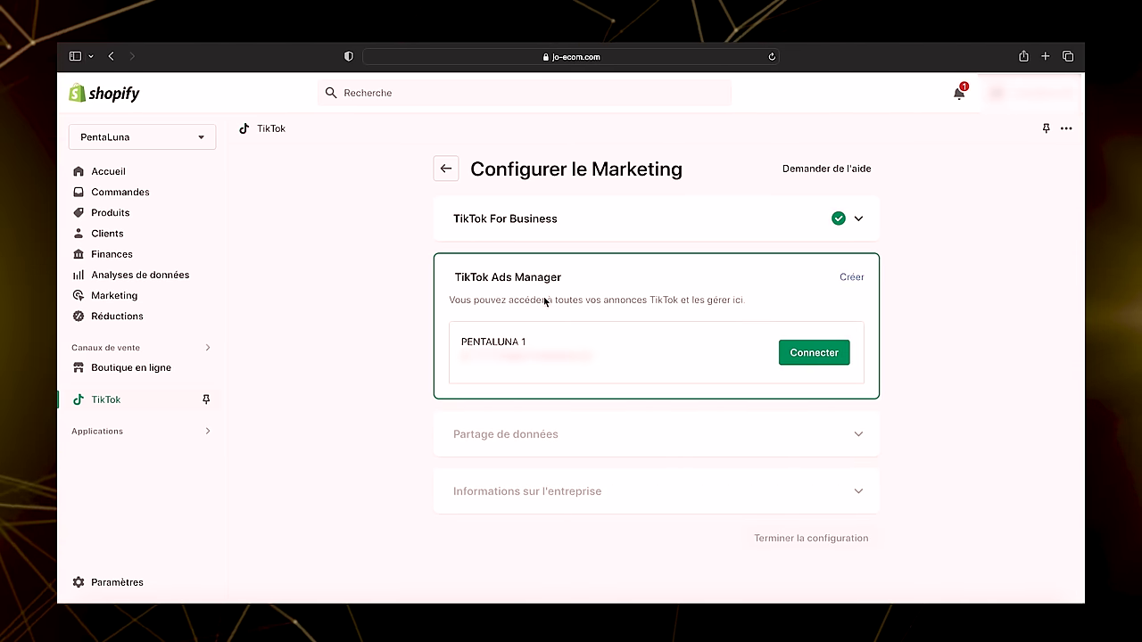
click(797, 360)
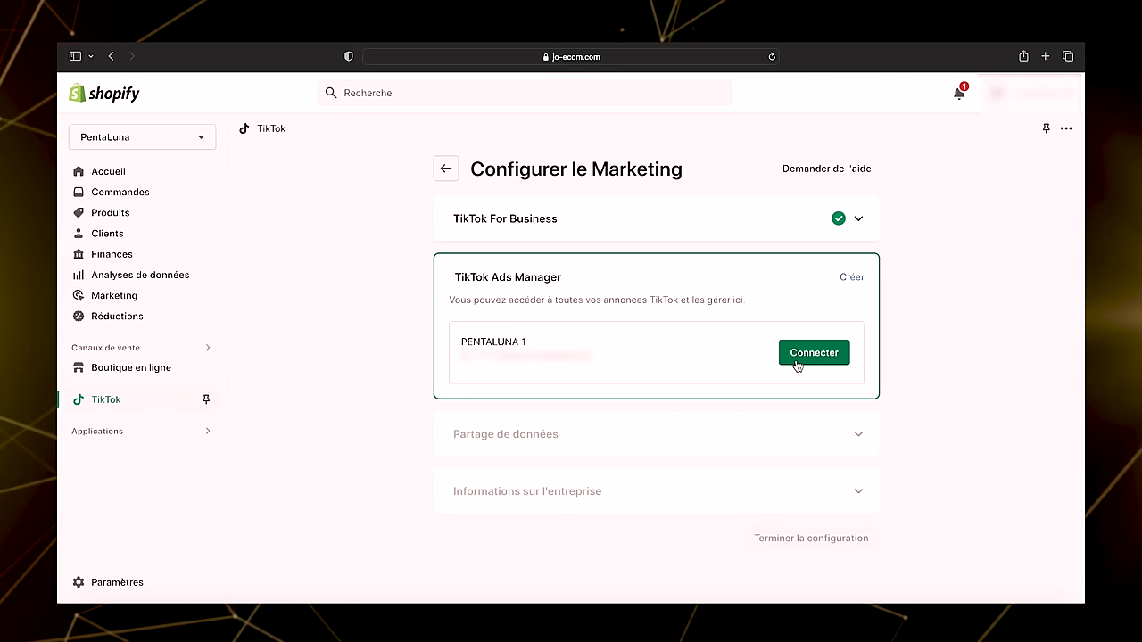
Step: Set the customer data sharing level to Maximum and connect the listed TikTok pixel to the store
scroll(797, 365, down, 2)
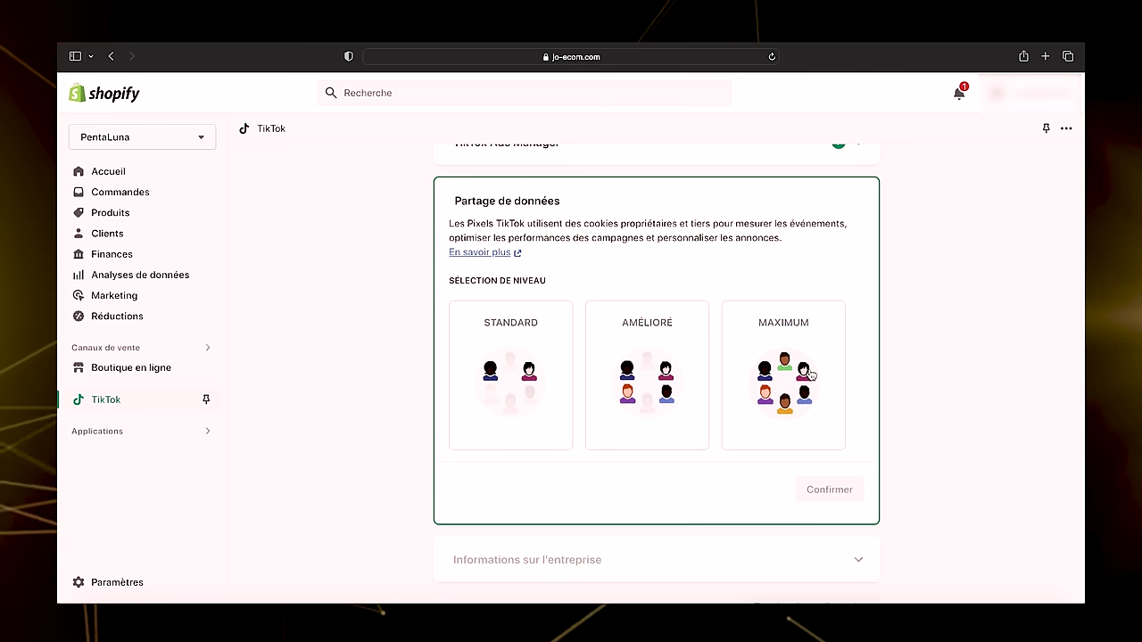
click(802, 385)
scroll(799, 383, down, 5)
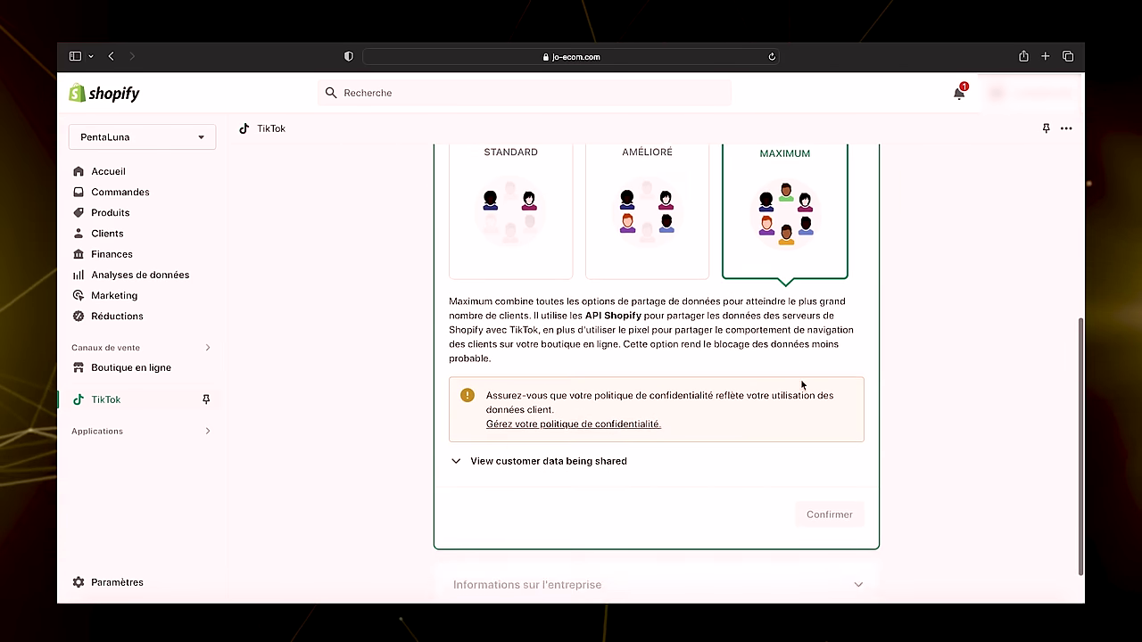
click(653, 495)
click(522, 344)
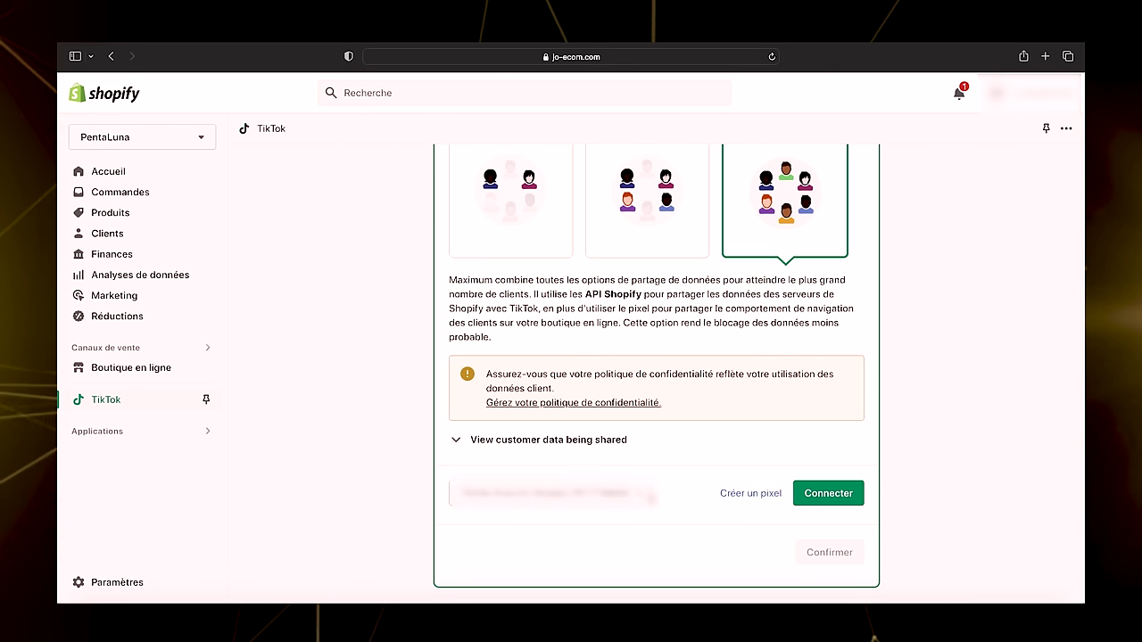
click(822, 495)
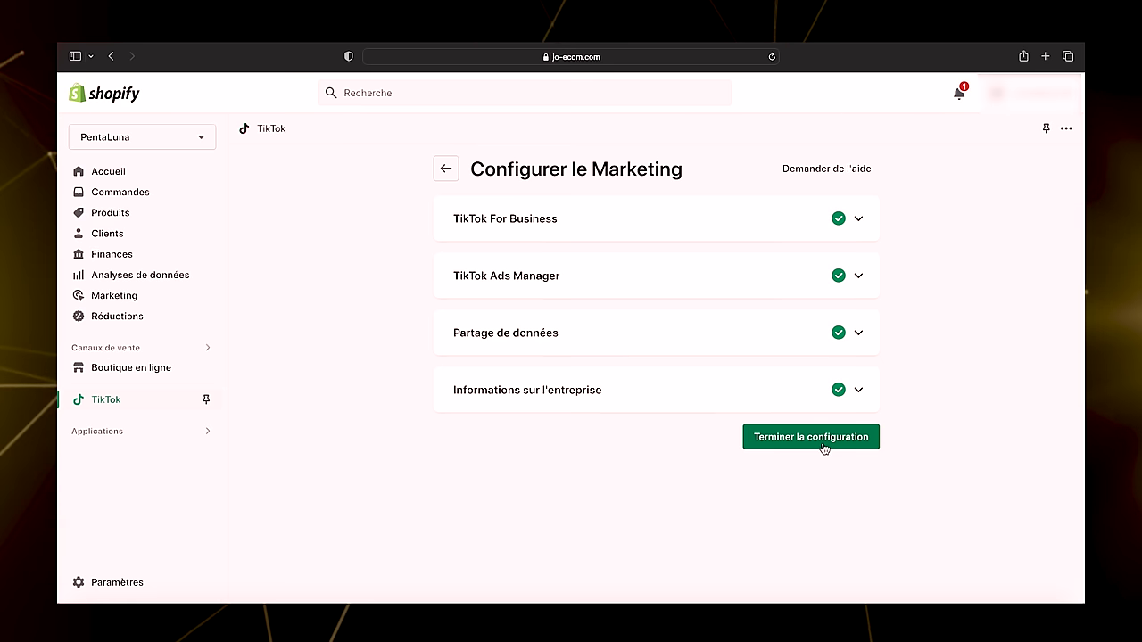
Step: Finish the TikTok channel configuration and check its data sharing settings
click(823, 445)
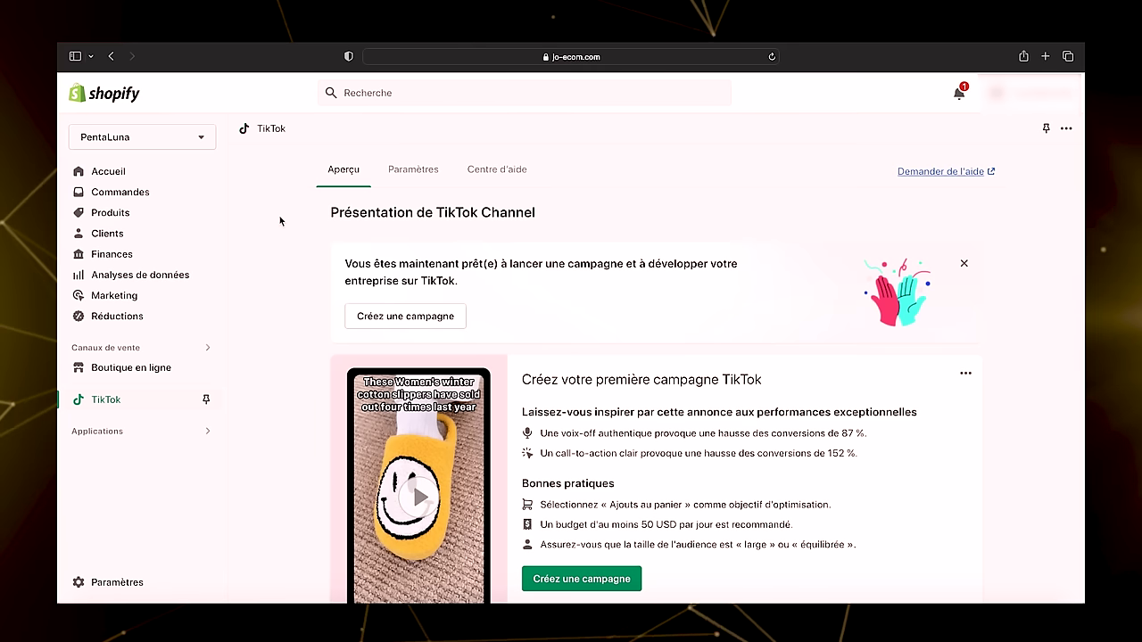
click(433, 159)
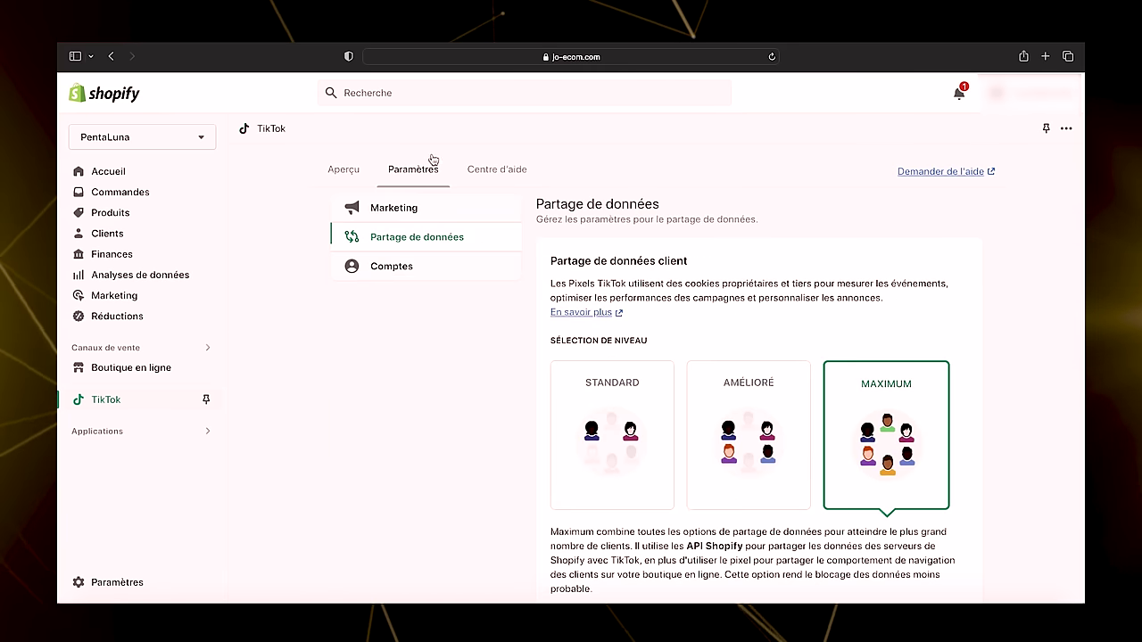
scroll(602, 330, down, 4)
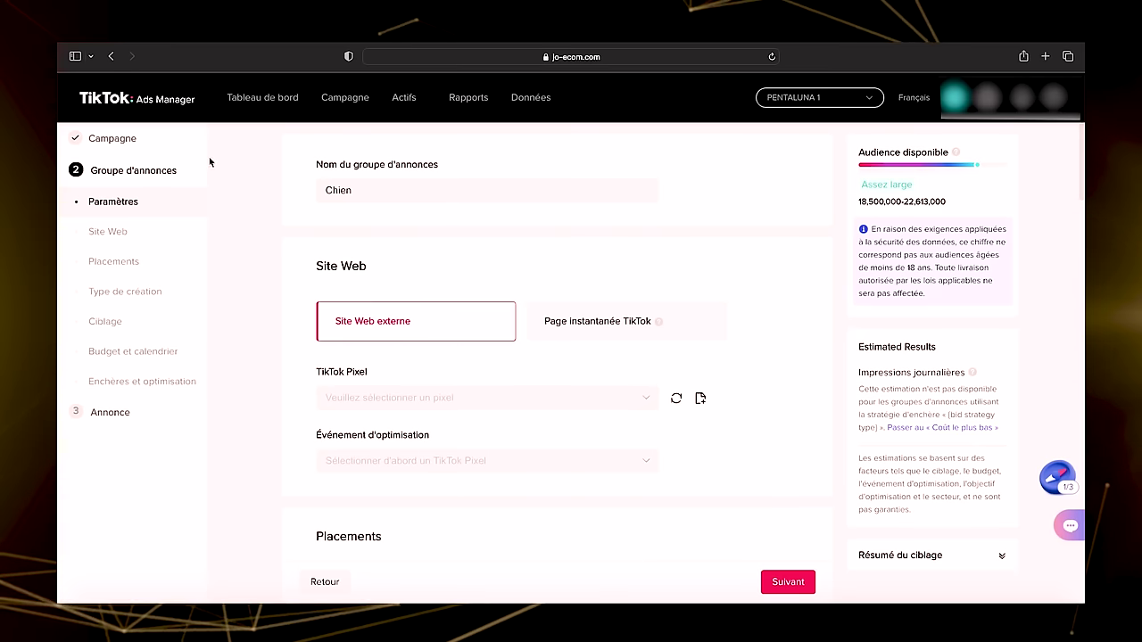
Step: Return to TikTok Ads Manager, reload the page, resume the saved campaign draft and continue to the ad group
key(super+r)
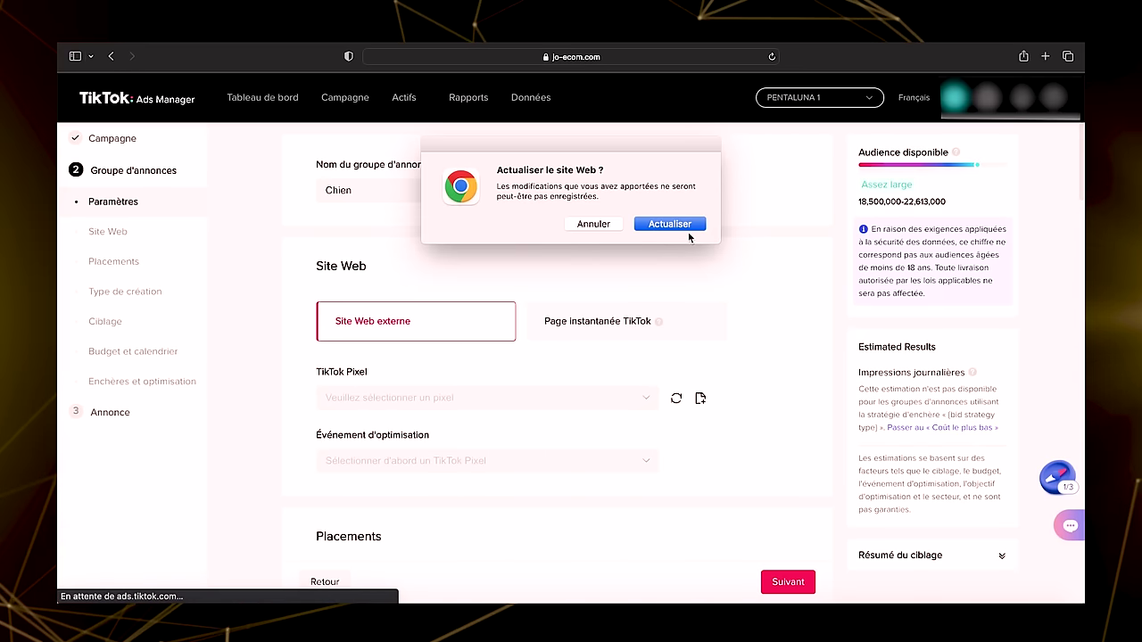
click(684, 229)
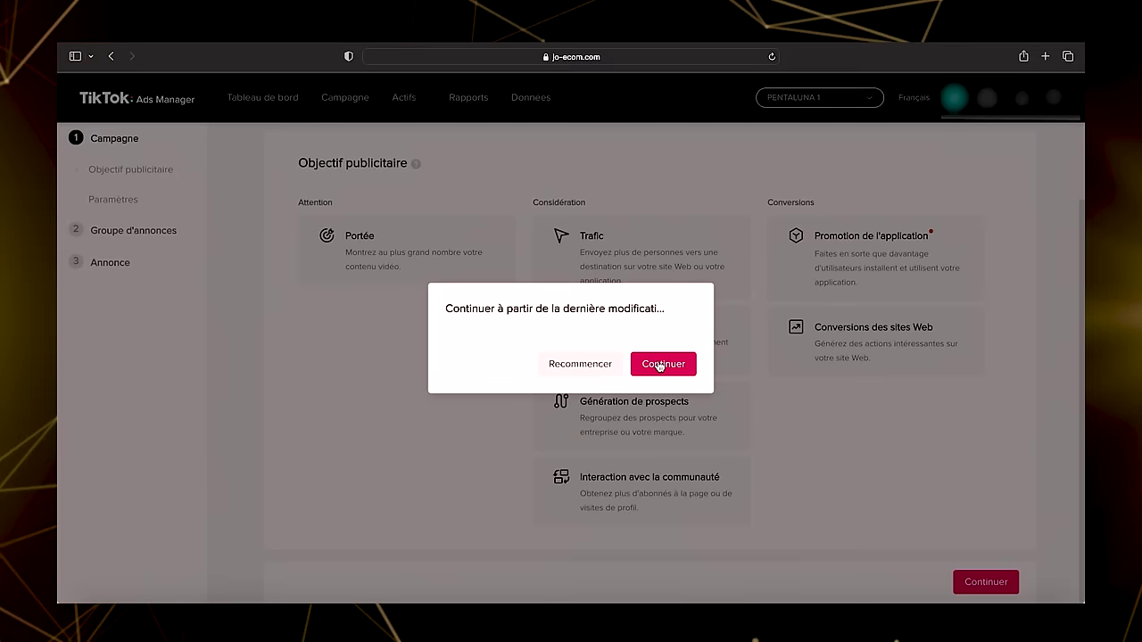
click(659, 364)
scroll(916, 532, down, 1)
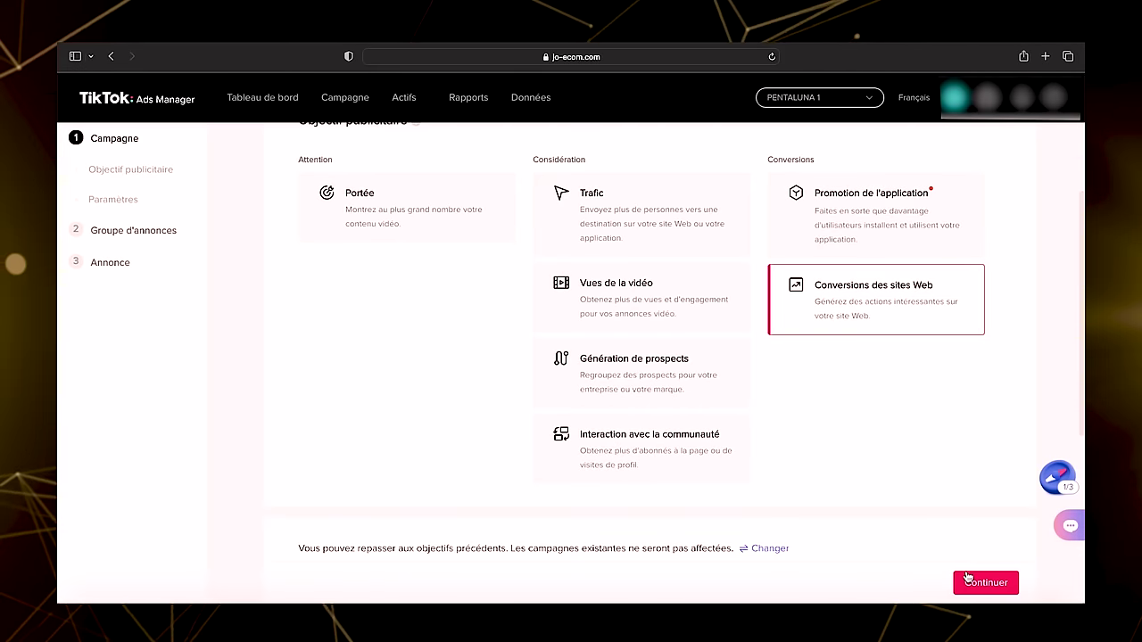
click(968, 578)
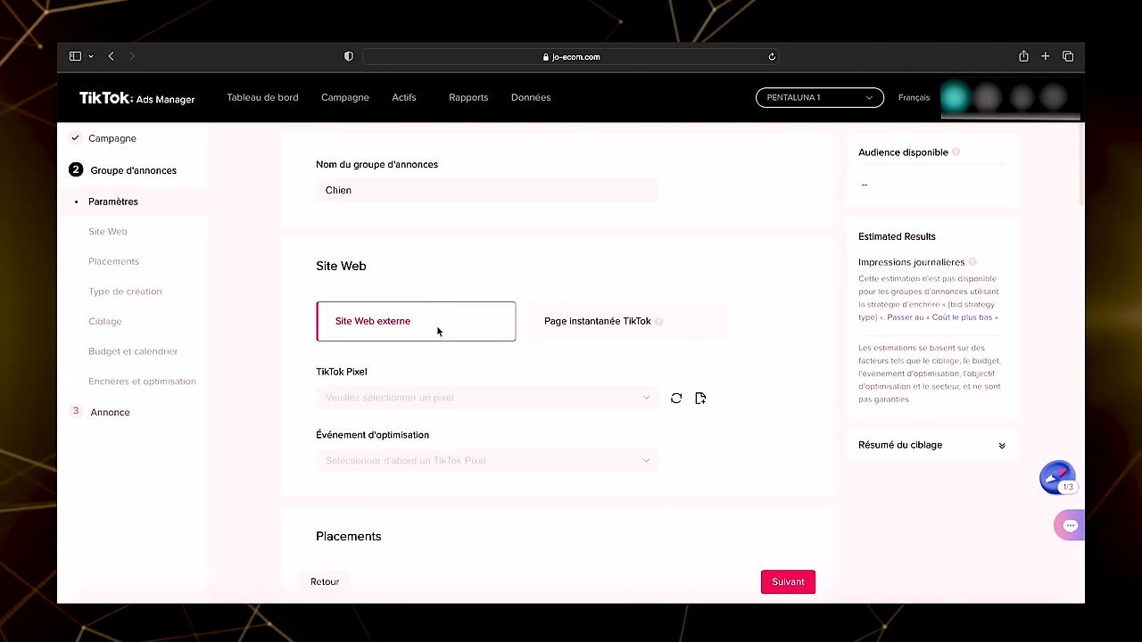
Step: Select the TikTok Pixel for the "Chien" ad group and set its optimization event to Finalisation de paiement
click(407, 399)
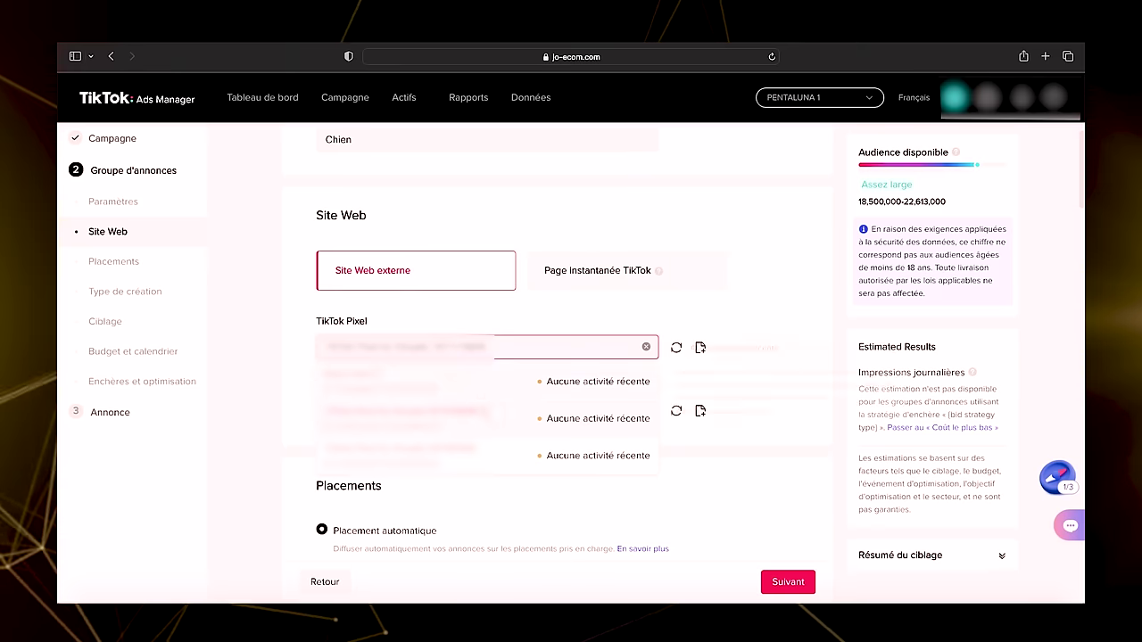
click(410, 381)
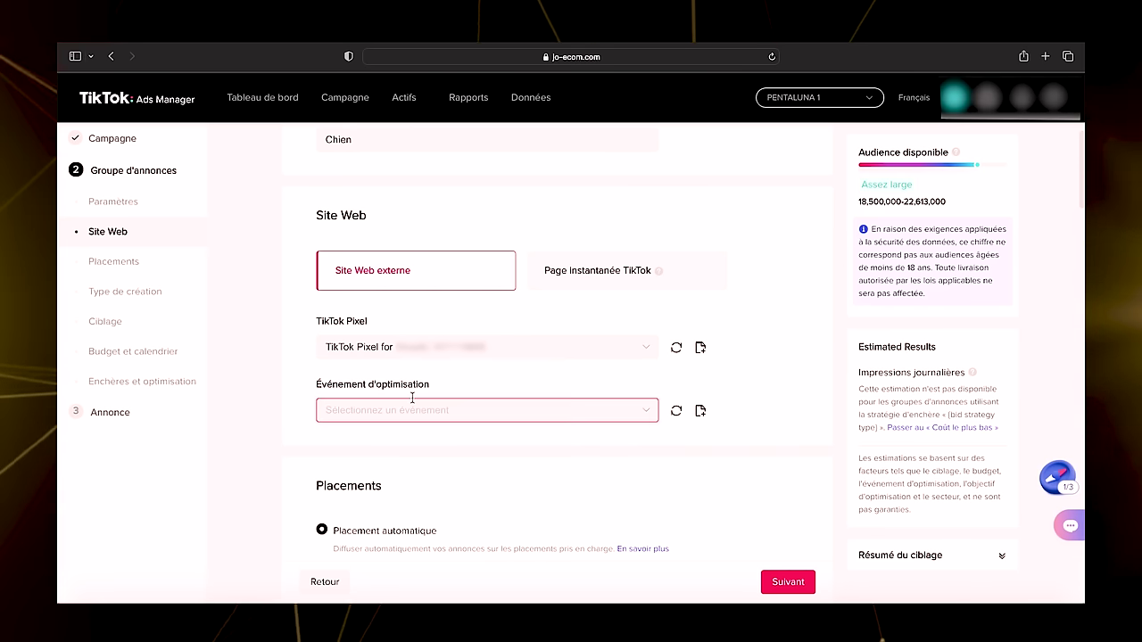
scroll(412, 398, down, 2)
click(437, 327)
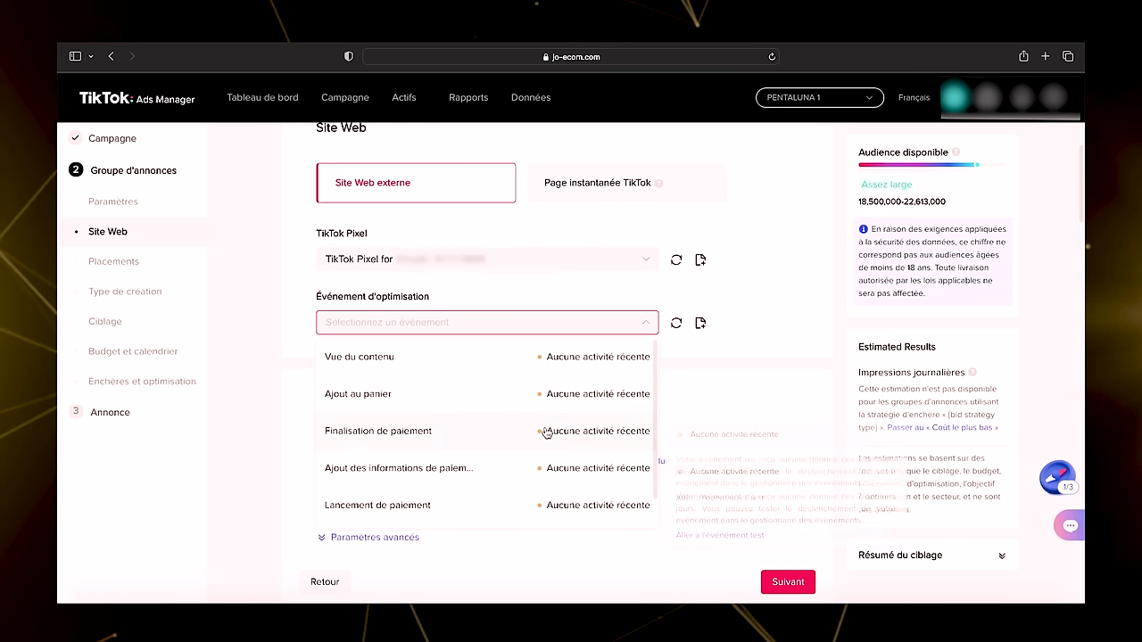
scroll(526, 482, down, 1)
scroll(527, 486, up, 1)
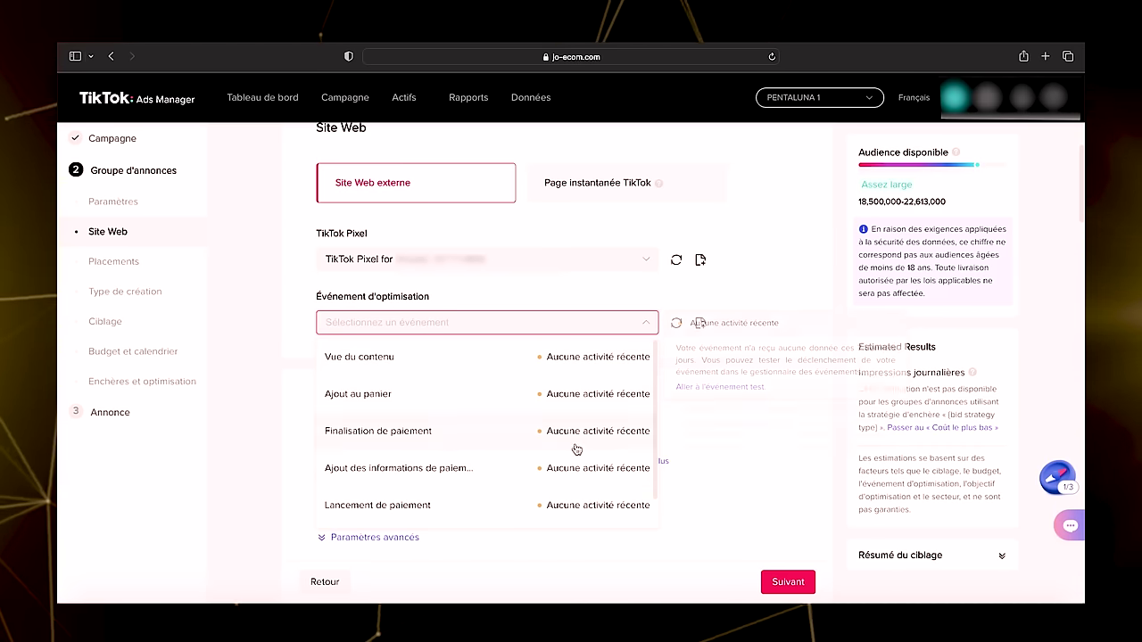
scroll(567, 509, down, 1)
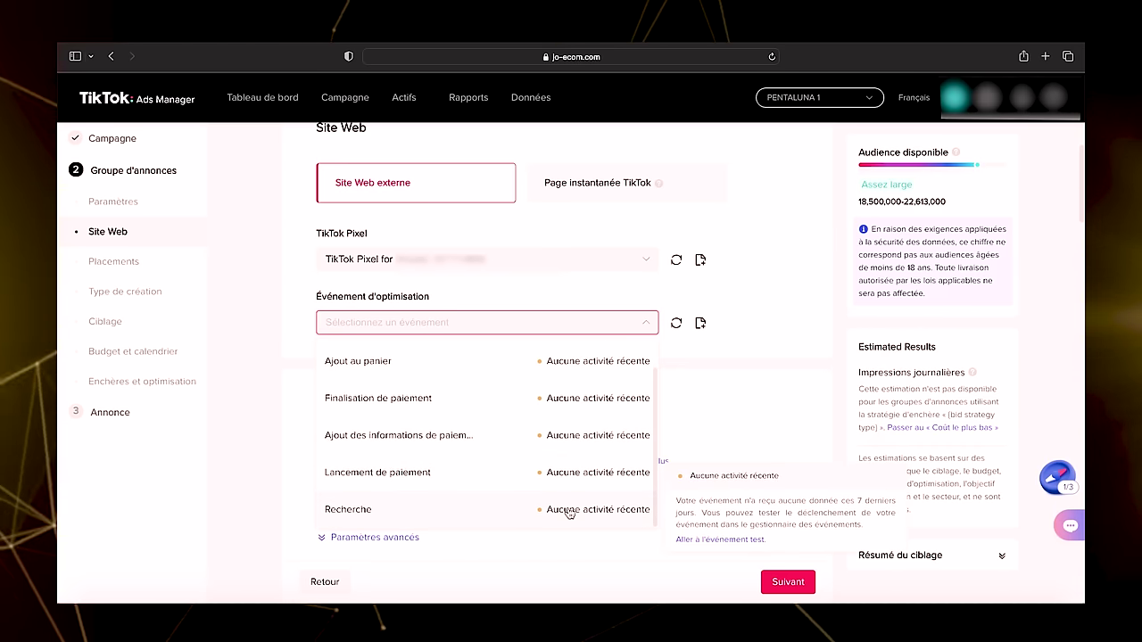
click(498, 408)
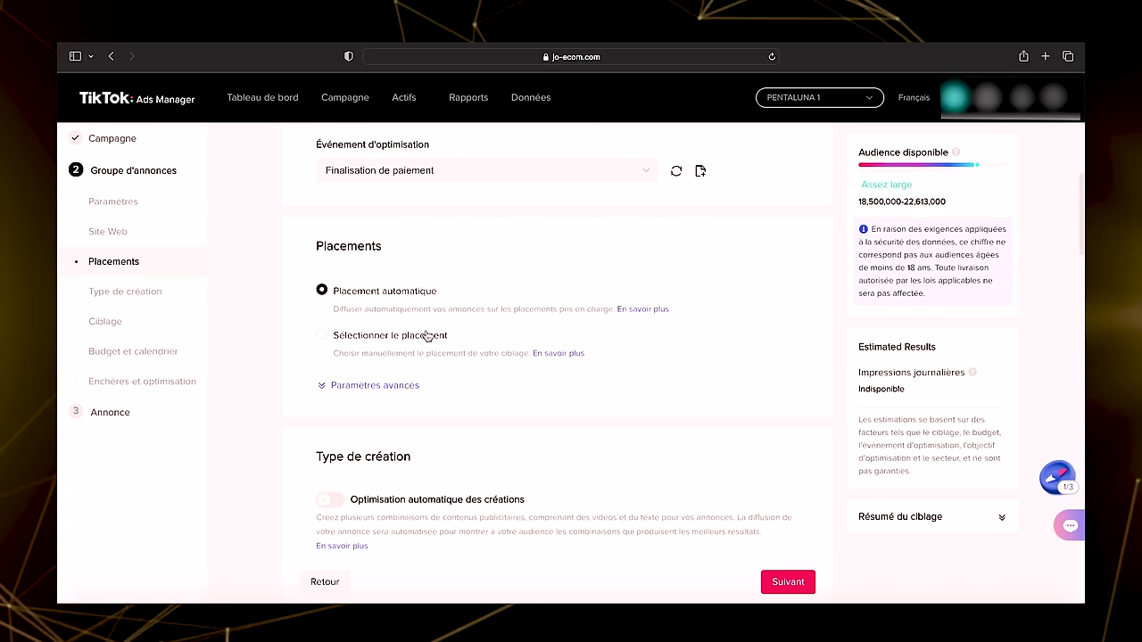
Step: Switch the ad group to manual placement and exclude Pangle, keeping only TikTok
click(322, 336)
scroll(337, 375, down, 2)
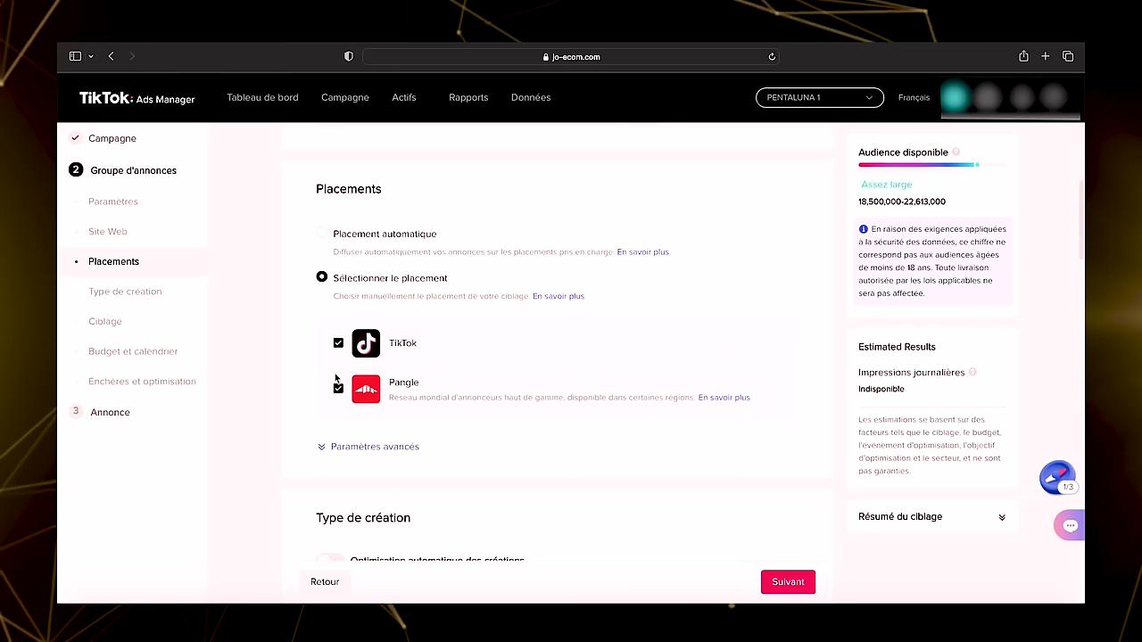
click(339, 389)
scroll(320, 417, down, 2)
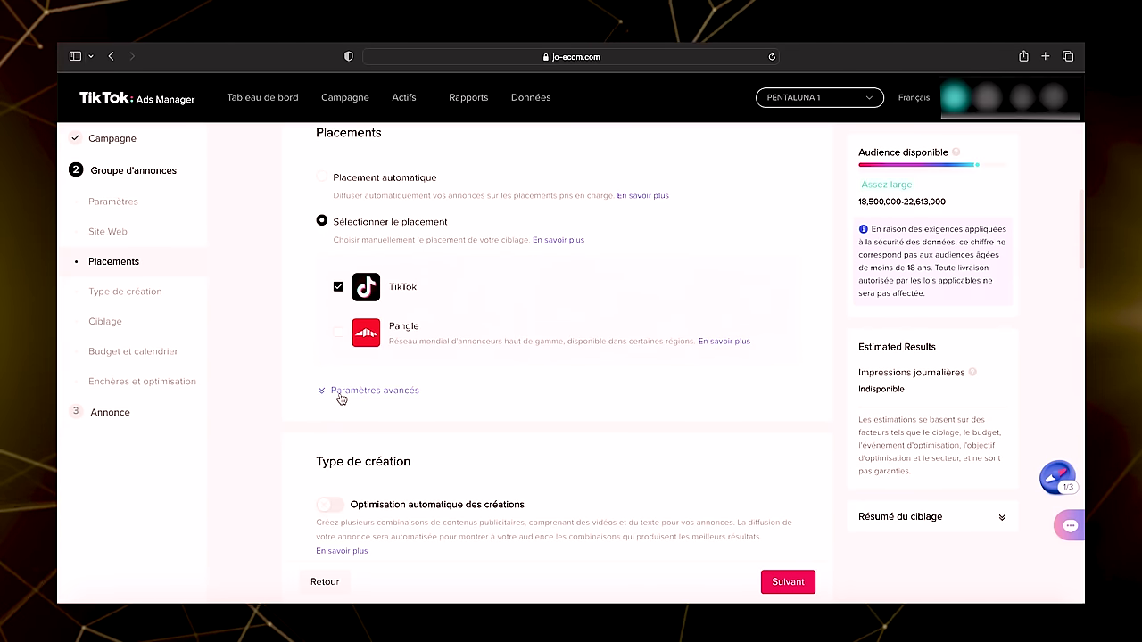
Step: Show the advanced placement settings and turn off Télécharger la vidéo, keeping user comments and video sharing enabled
click(340, 397)
scroll(348, 390, down, 3)
scroll(353, 390, down, 1)
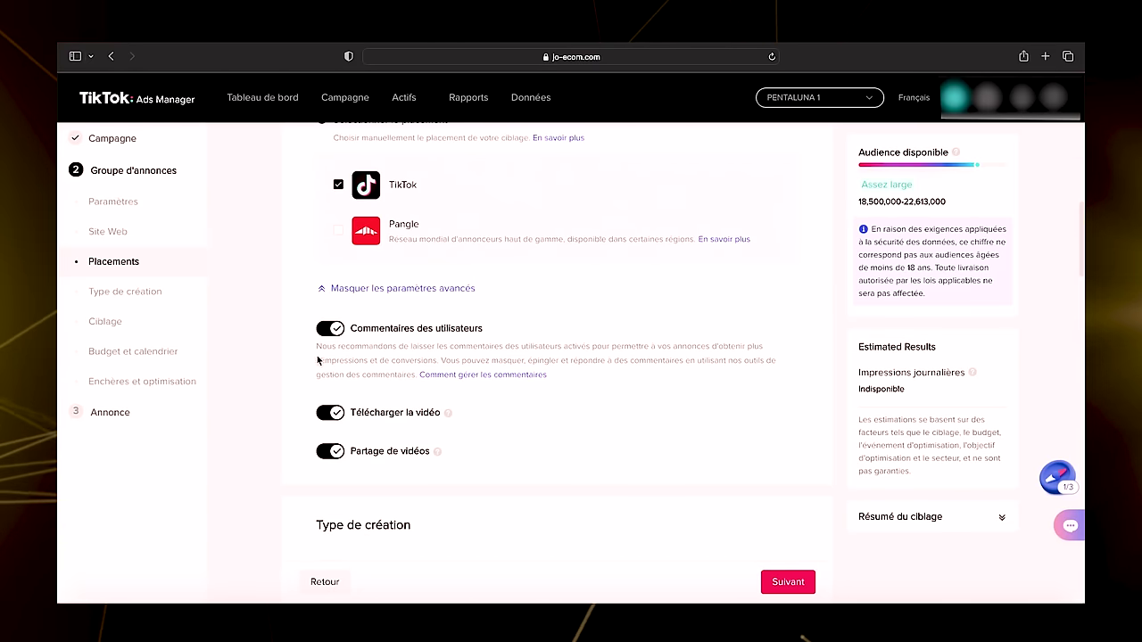
scroll(352, 344, down, 3)
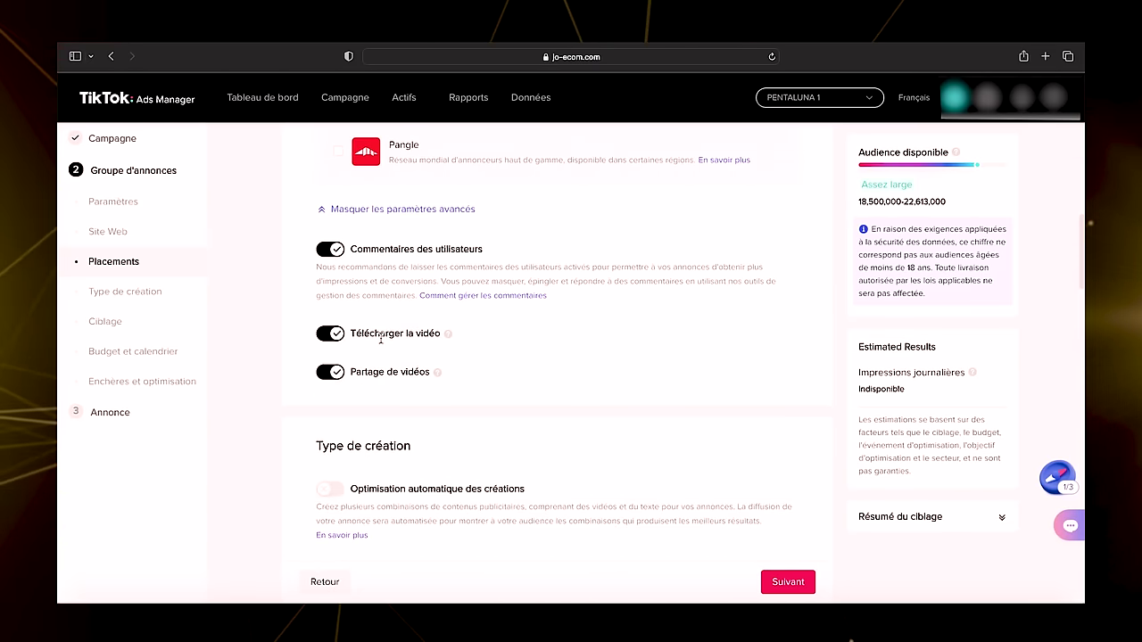
scroll(357, 330, down, 1)
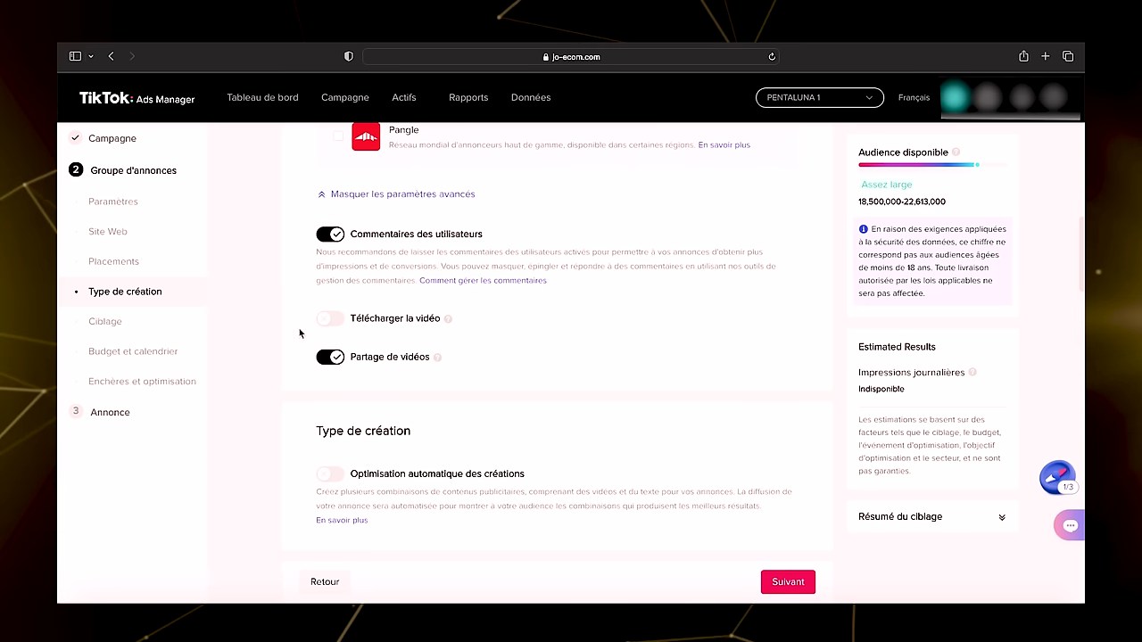
Step: Keep custom targeting with France as the location and restrict the target language to Français
scroll(352, 379, down, 5)
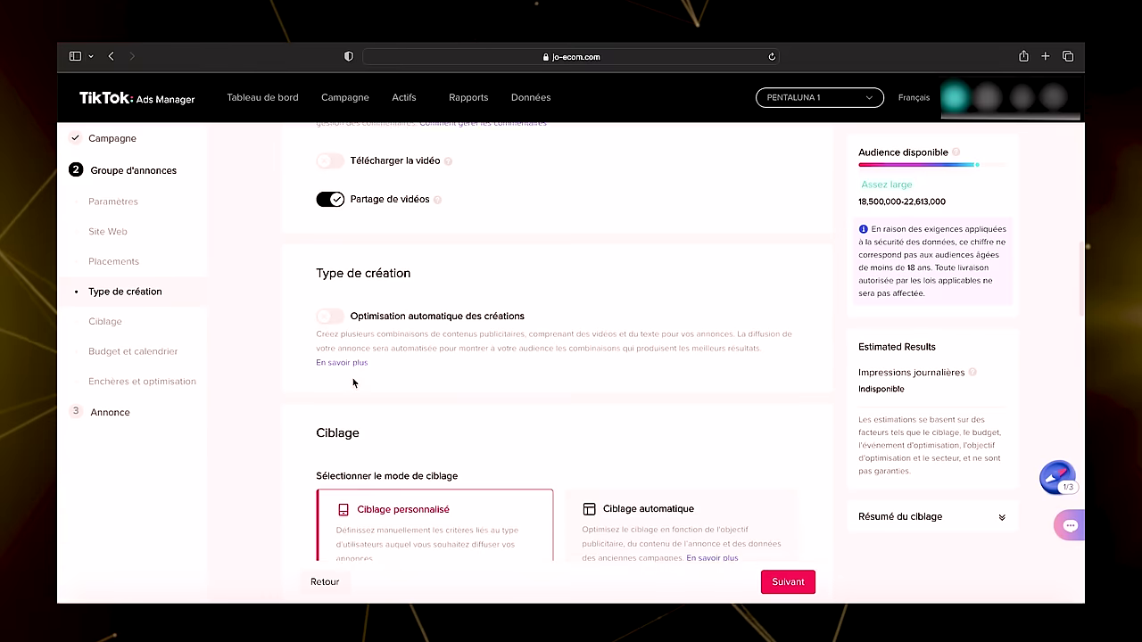
scroll(352, 383, down, 1)
scroll(388, 323, down, 6)
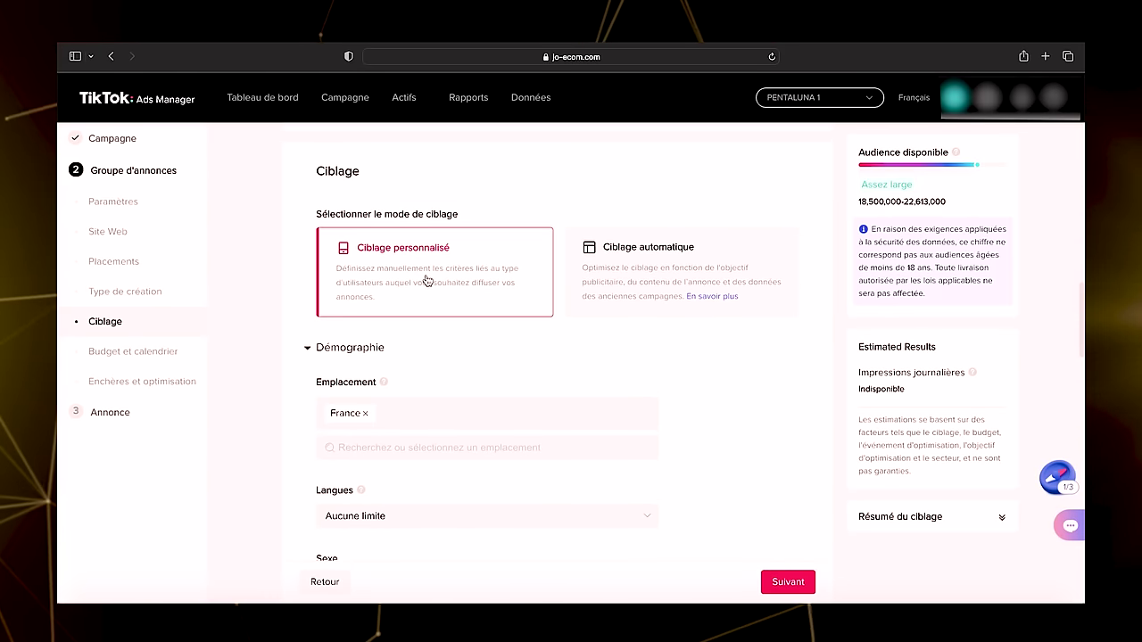
scroll(426, 281, down, 4)
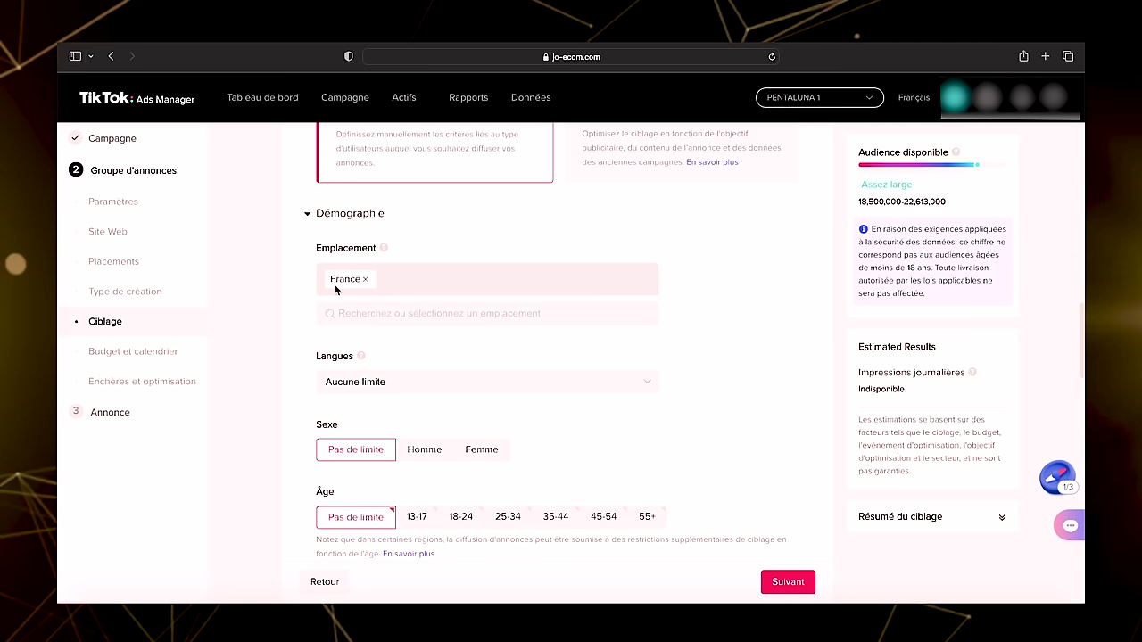
scroll(333, 291, down, 1)
scroll(352, 293, down, 3)
click(372, 299)
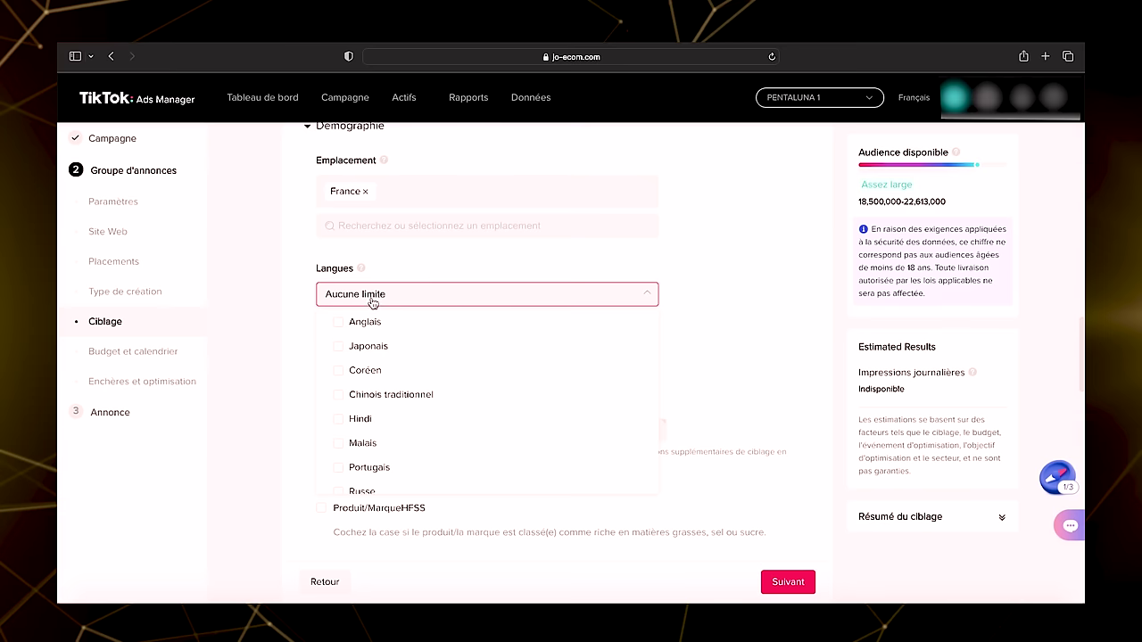
scroll(371, 422, down, 5)
click(371, 421)
scroll(329, 308, down, 2)
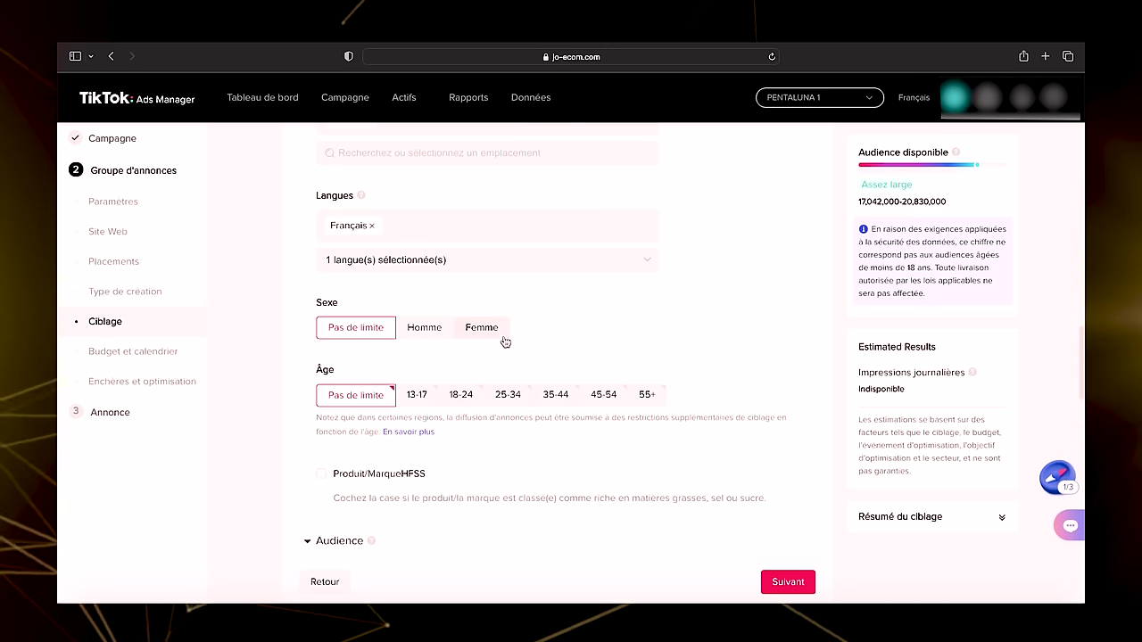
Step: Restrict the age targeting to the adult brackets, including 18-24, 25-34, 35-44 and 45-54
scroll(357, 306, down, 1)
scroll(365, 316, down, 1)
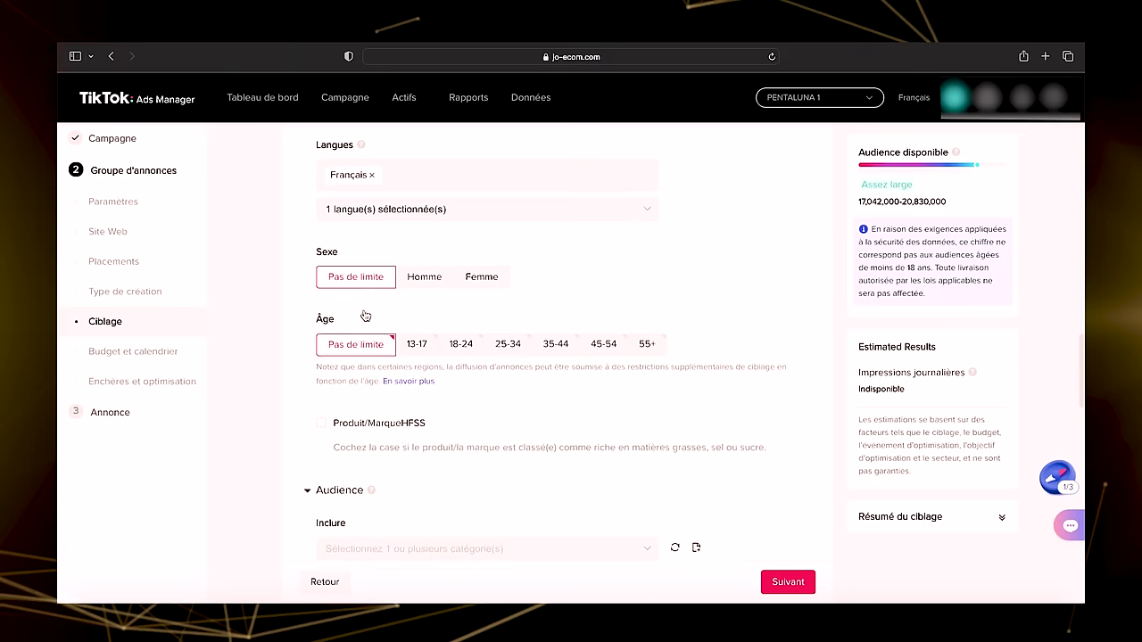
click(461, 339)
click(508, 338)
click(557, 340)
click(605, 336)
Step: Add an interests criterion to the targeting and open its list of interest categories
scroll(623, 290, down, 6)
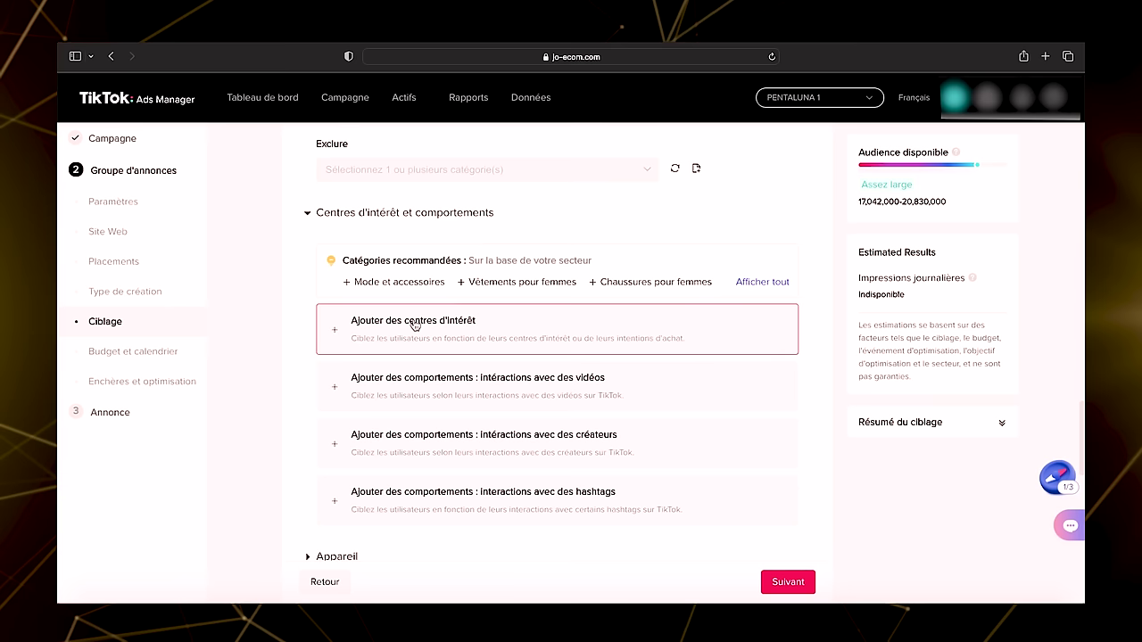
click(453, 327)
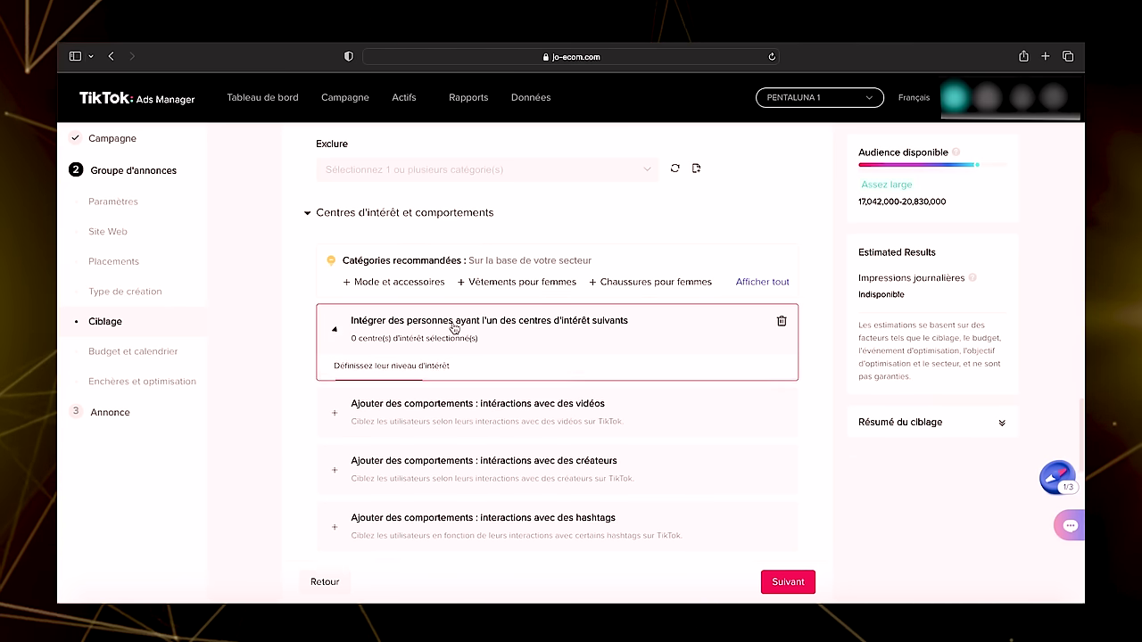
click(442, 429)
click(372, 424)
click(370, 428)
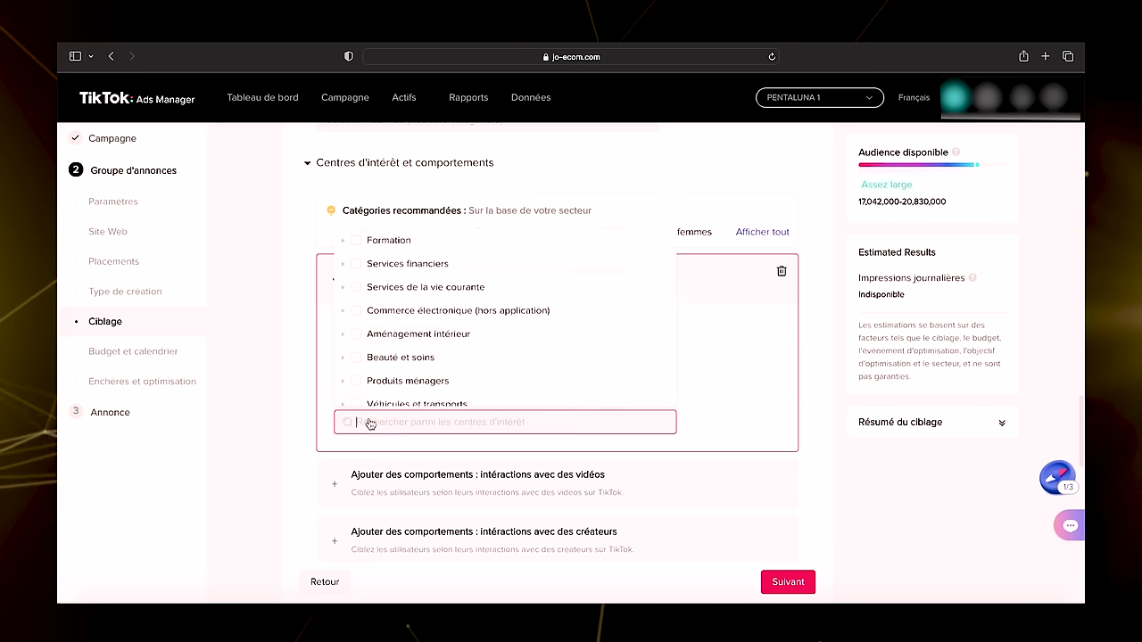
Step: Select the whole Animaux de compagnie category as the targeted interest and check the estimated available audience
scroll(391, 330, down, 5)
scroll(391, 330, down, 2)
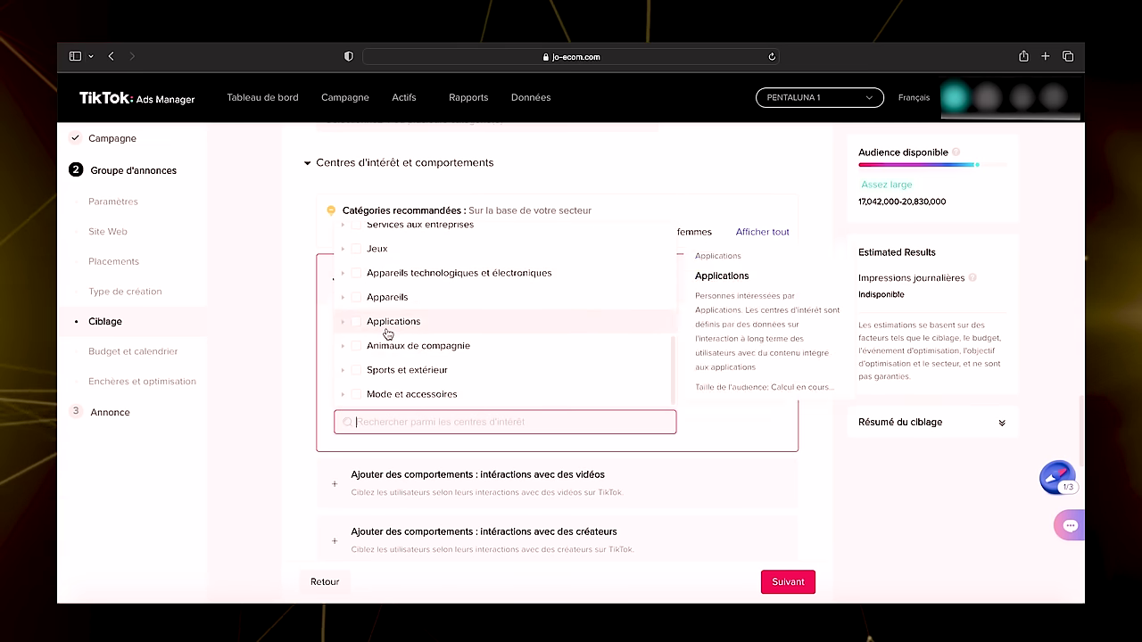
click(343, 350)
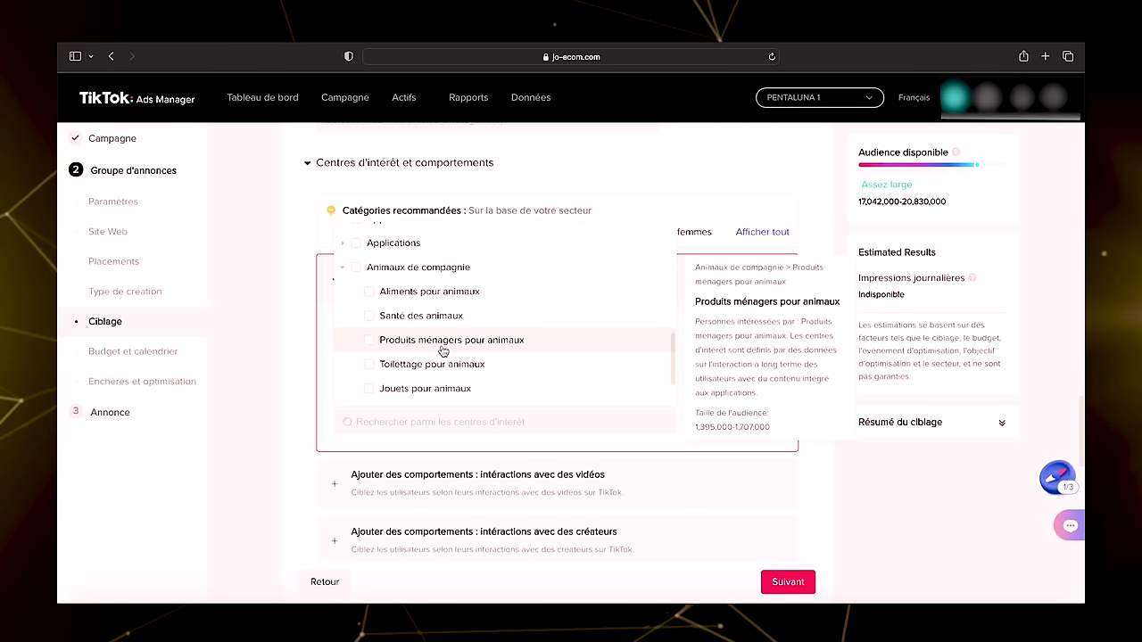
scroll(441, 348, down, 1)
scroll(464, 351, down, 1)
scroll(428, 344, up, 3)
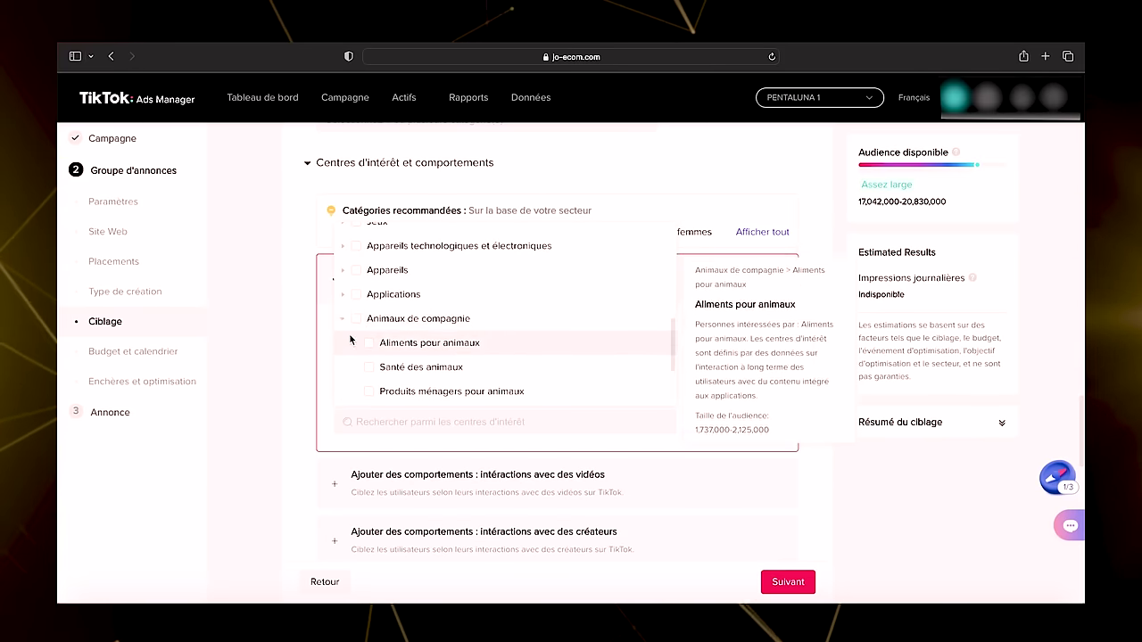
click(357, 322)
click(304, 384)
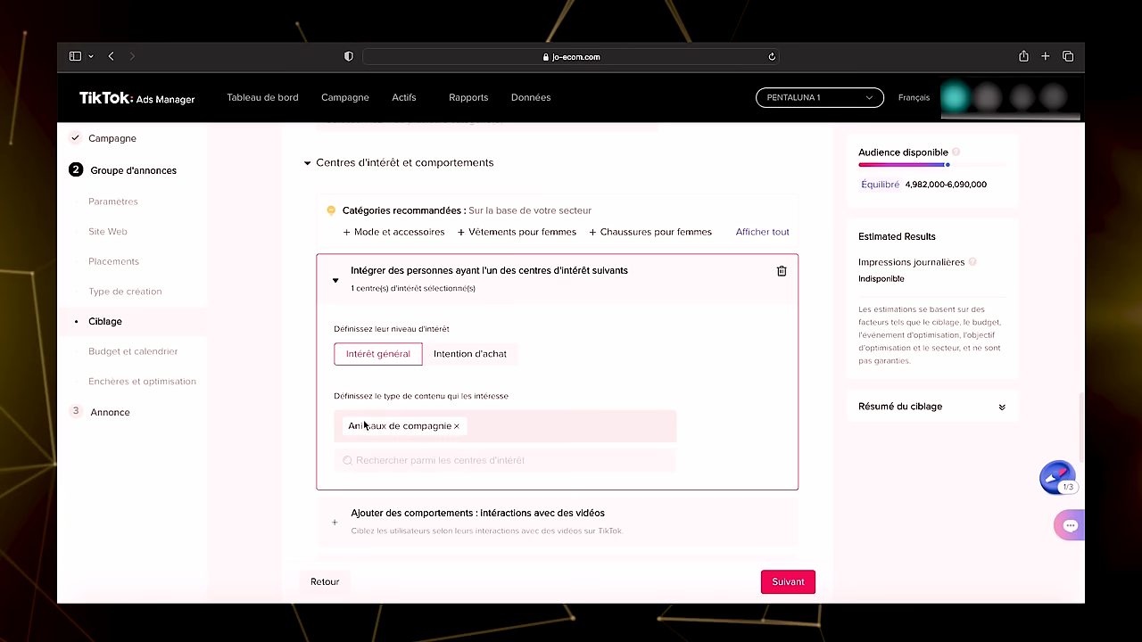
drag(1001, 183, 911, 188)
click(911, 187)
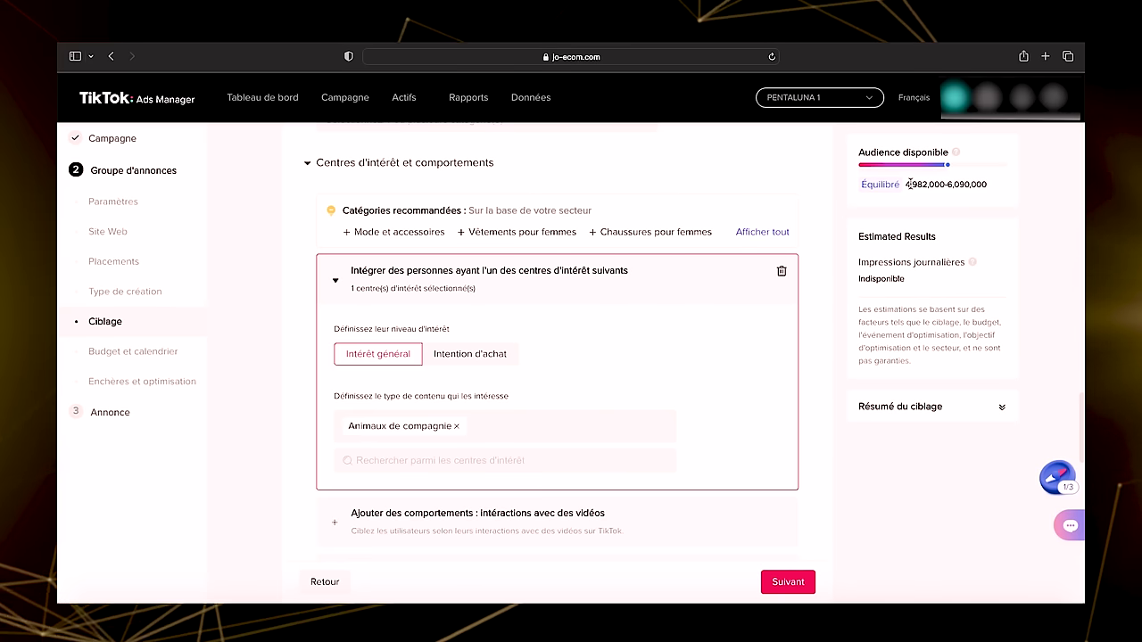
Step: Copy the interest name and rename the ad group as "Animaux de compagnie"
triple_click(400, 426)
key(super+c)
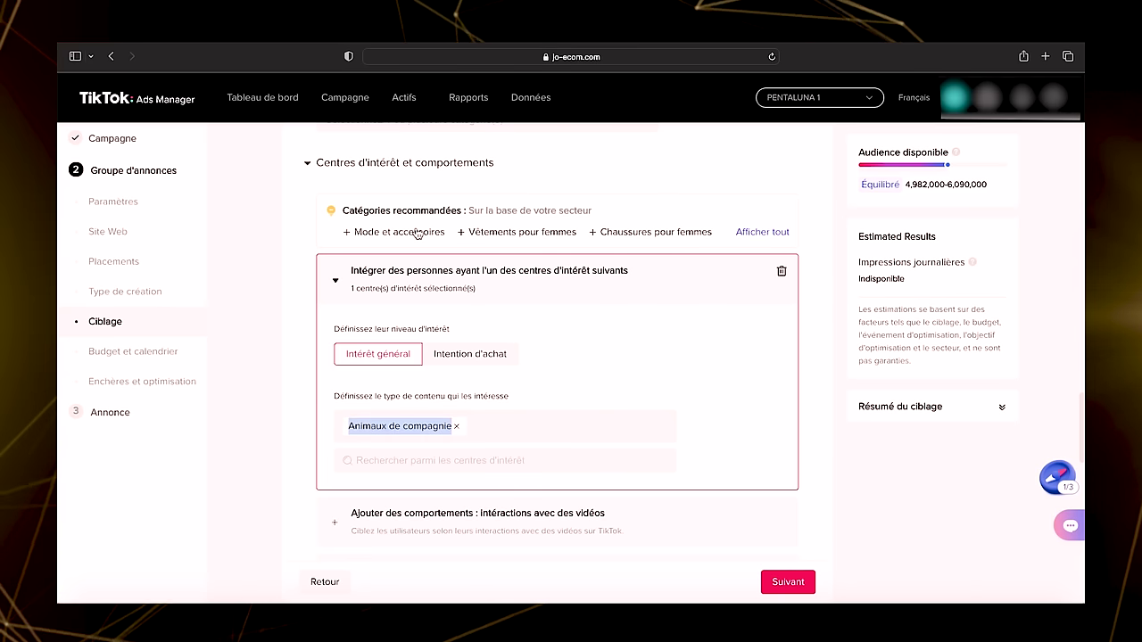
scroll(413, 338, up, 15)
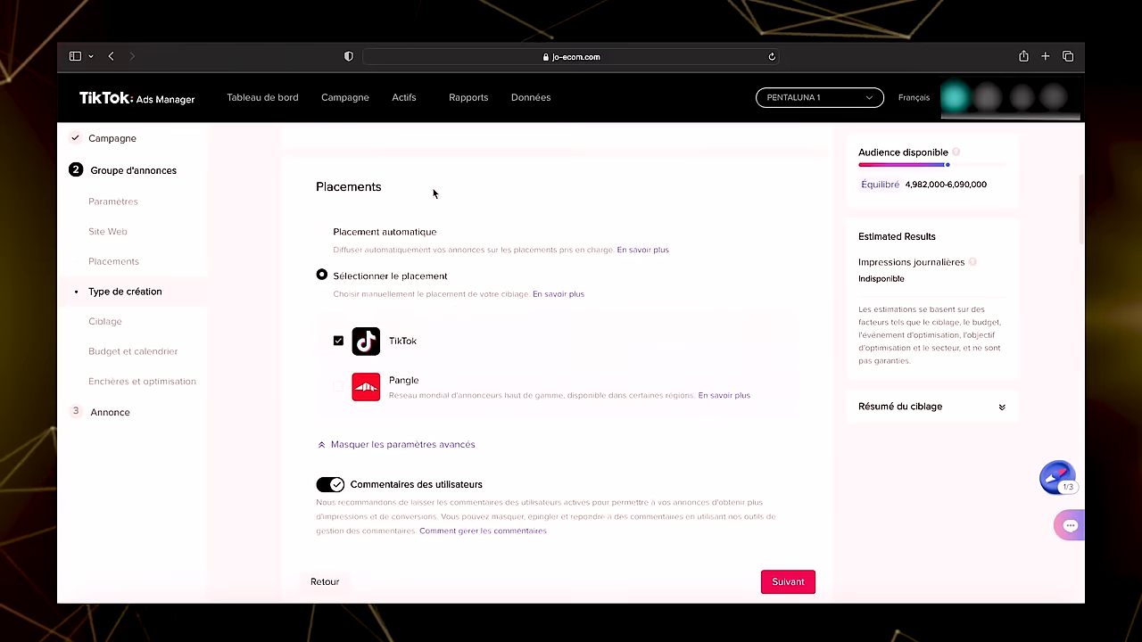
triple_click(429, 191)
key(super+v)
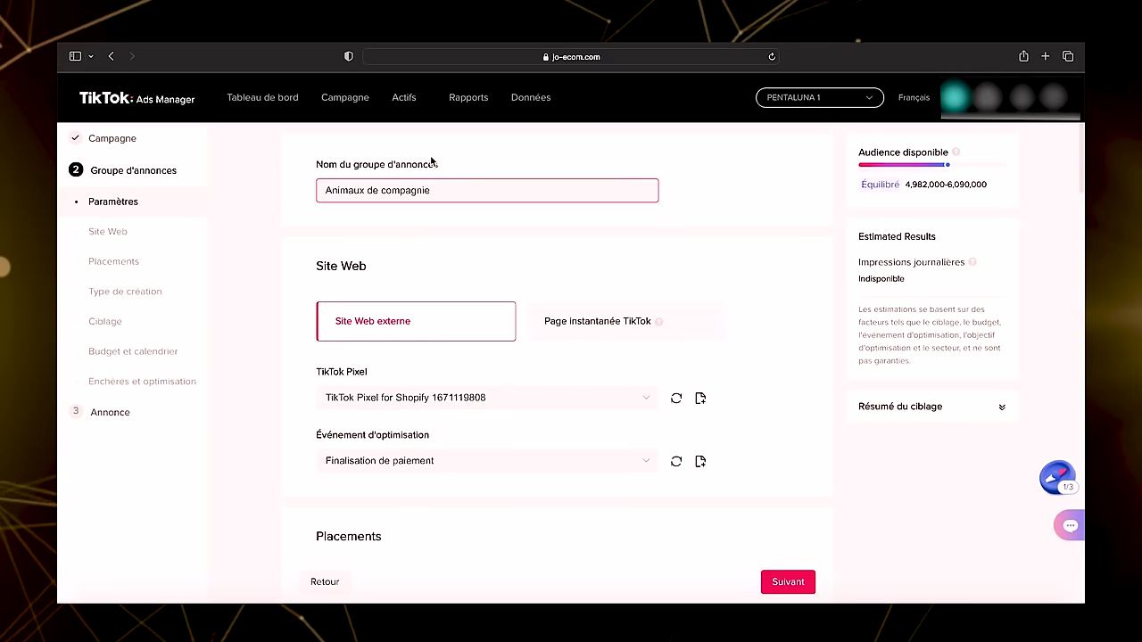
Step: Set the ad group's daily budget to 20 EUR
scroll(430, 367, down, 15)
scroll(430, 368, down, 15)
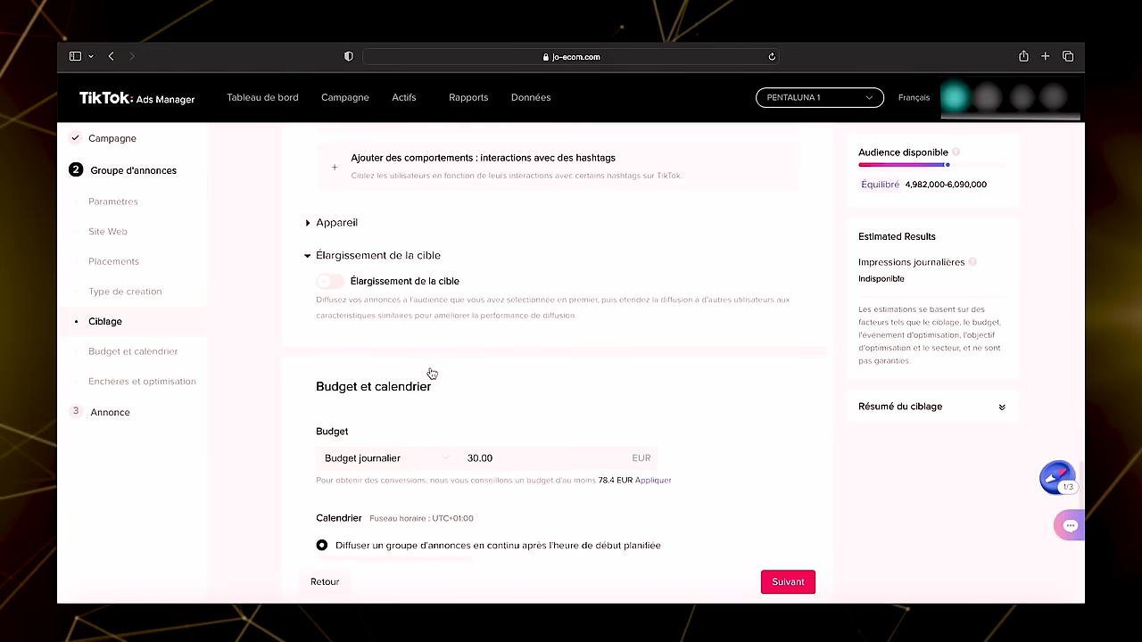
triple_click(511, 326)
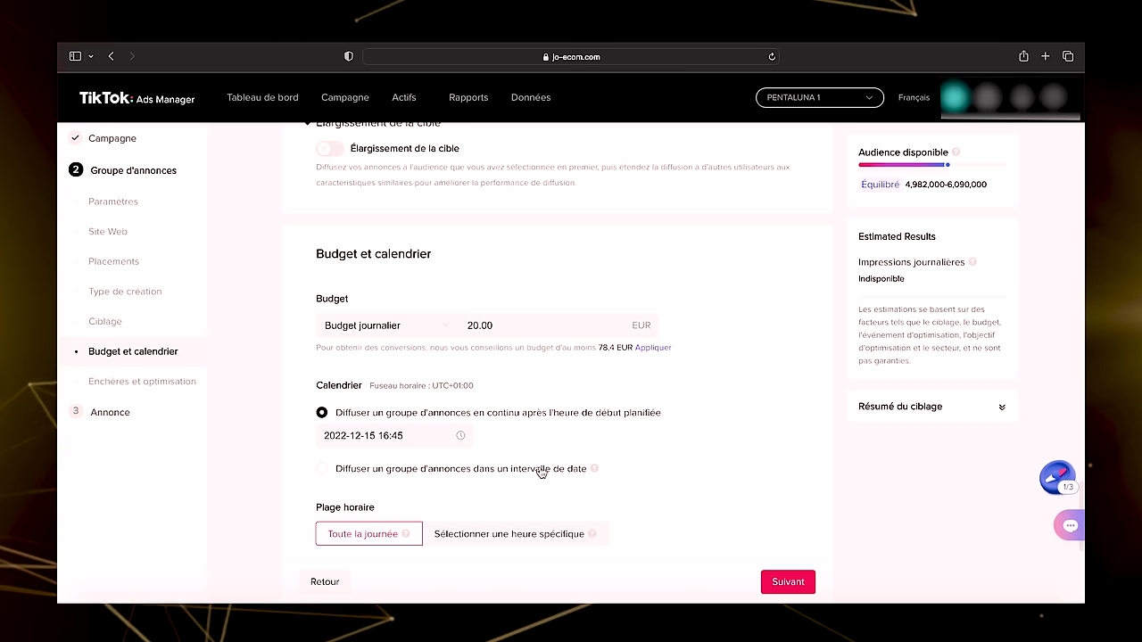
Step: Schedule the ad group to run continuously from 2022-12-16 at 00:30
scroll(511, 383, down, 2)
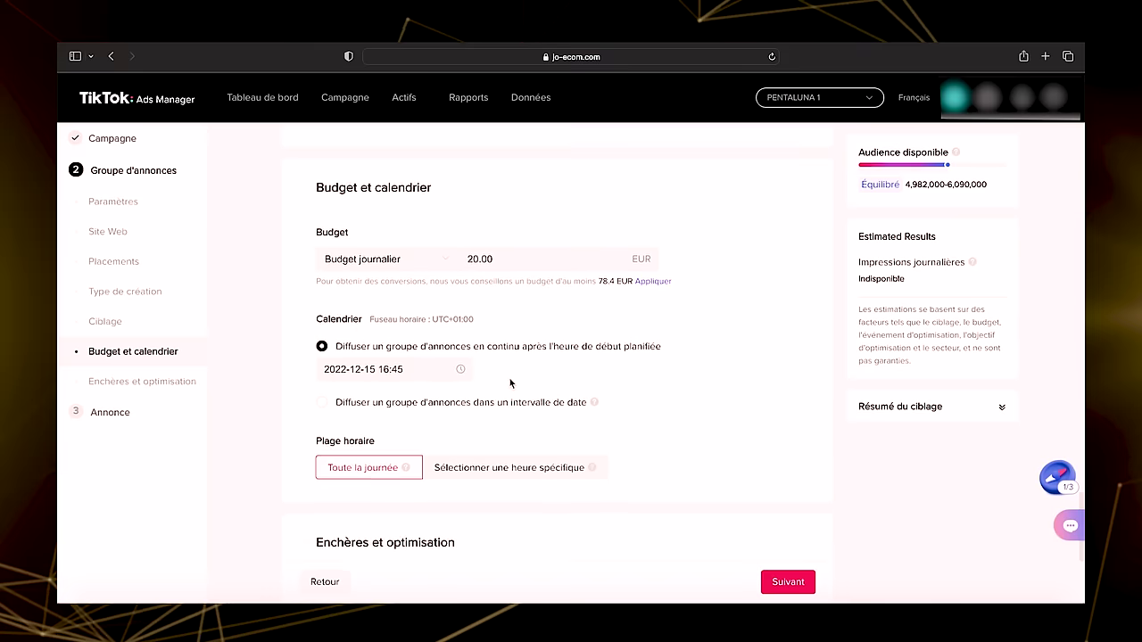
scroll(510, 384, down, 1)
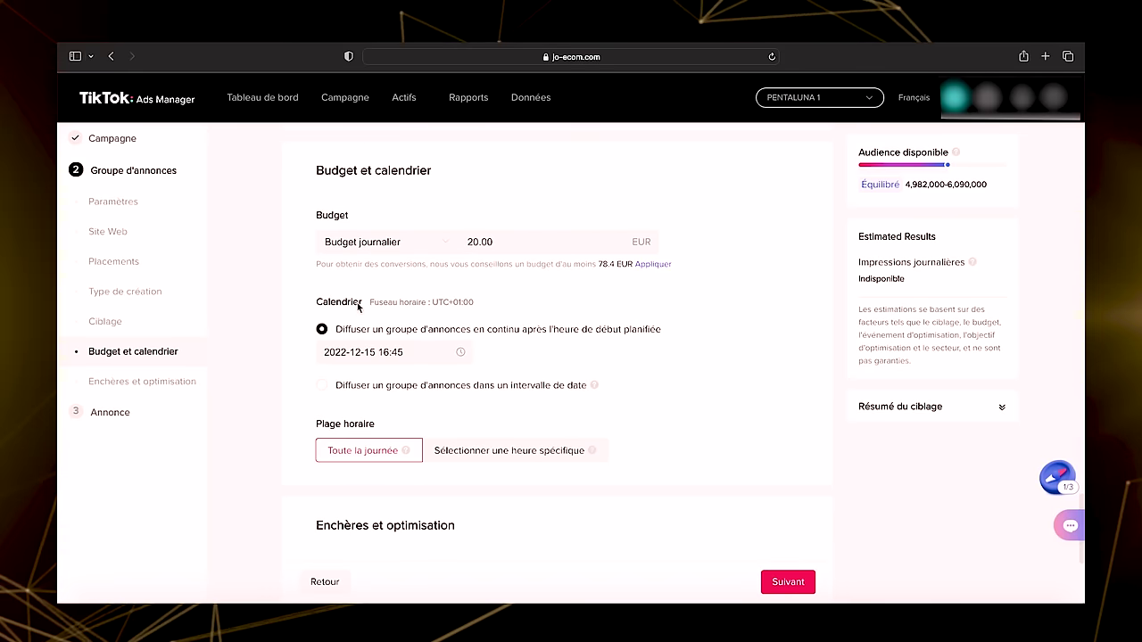
click(365, 353)
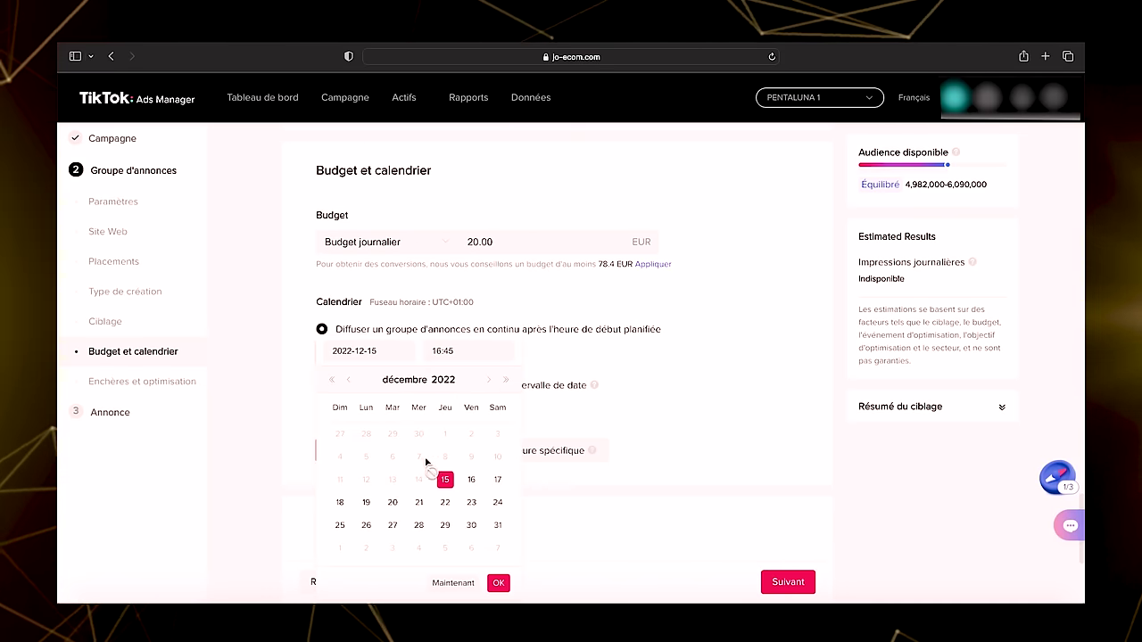
click(471, 479)
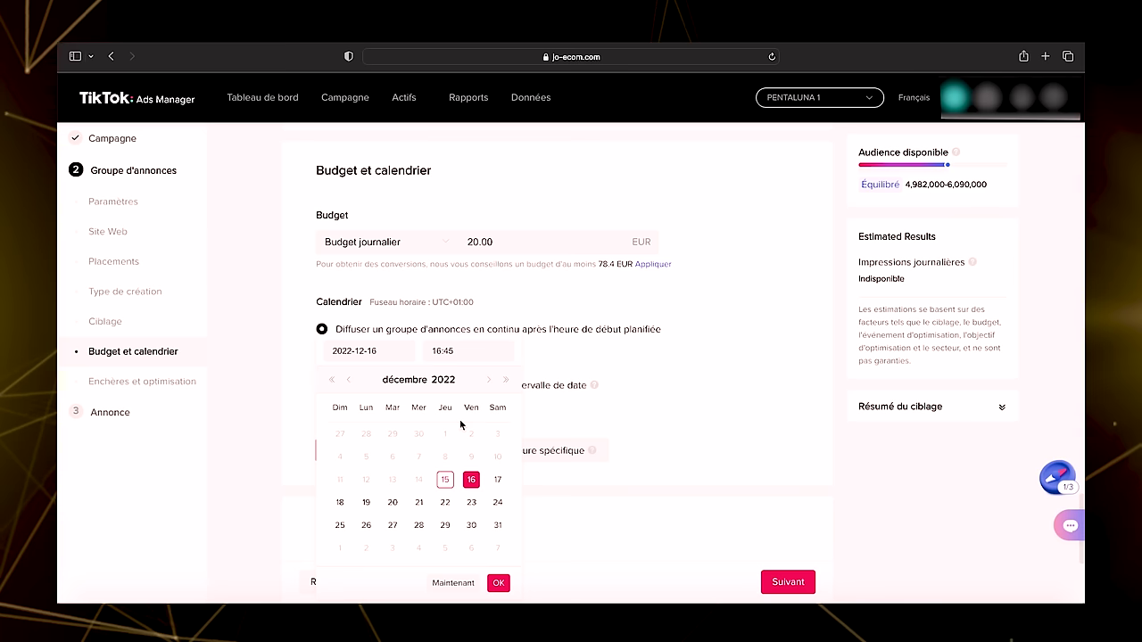
click(498, 584)
click(408, 355)
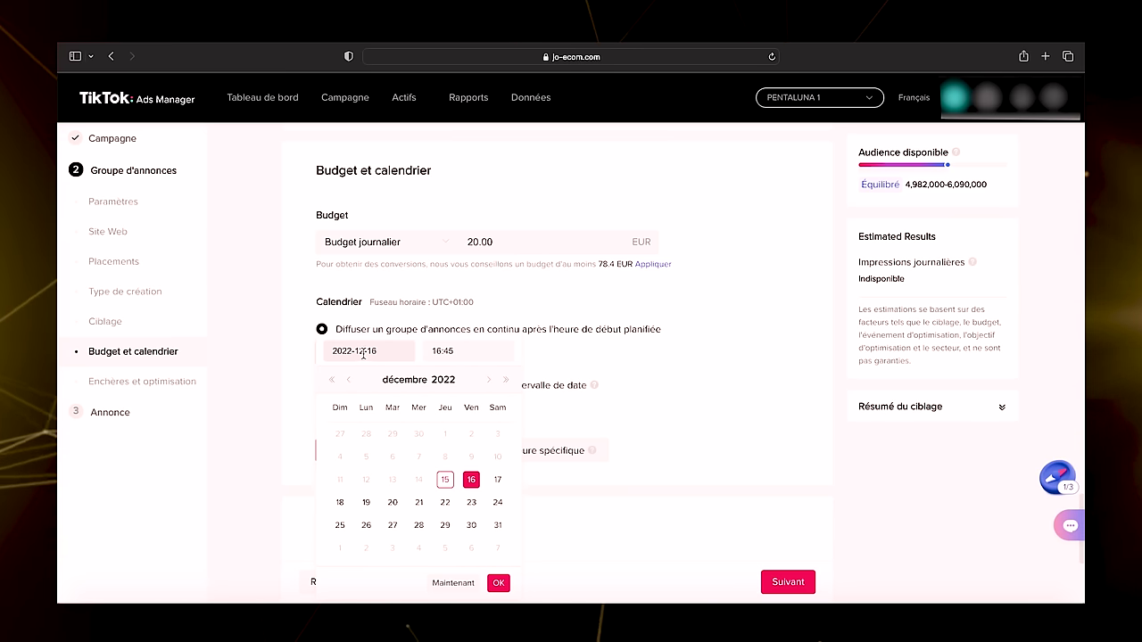
click(455, 352)
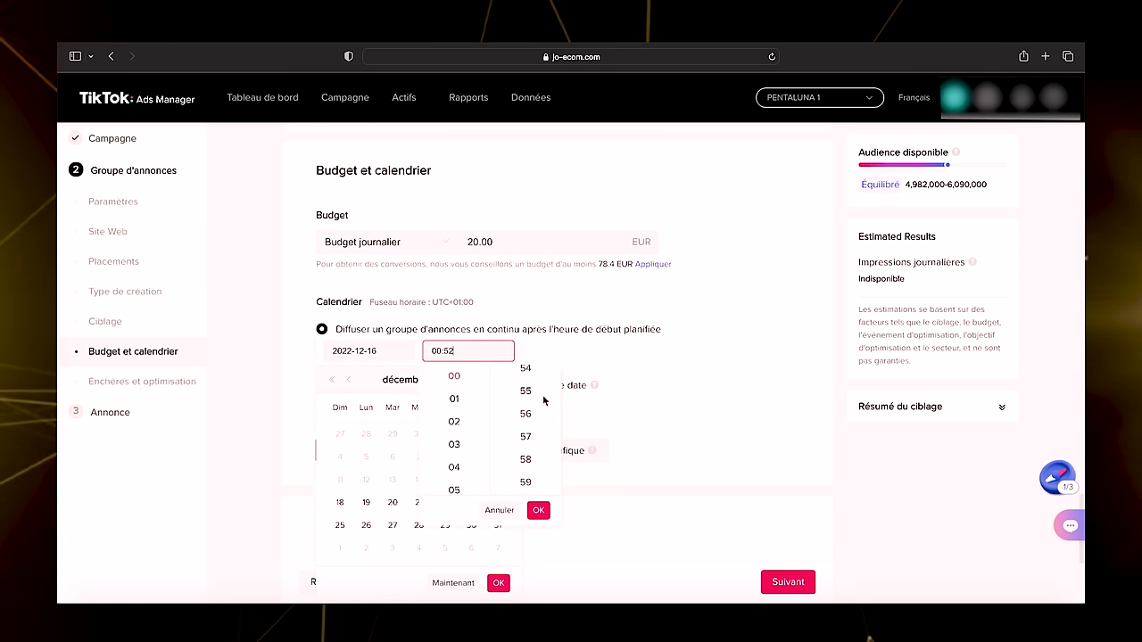
Step: Review the bidding settings, keeping Conversion and Coût le plus bas, and continue to the ad setup
scroll(404, 345, down, 3)
scroll(441, 386, down, 1)
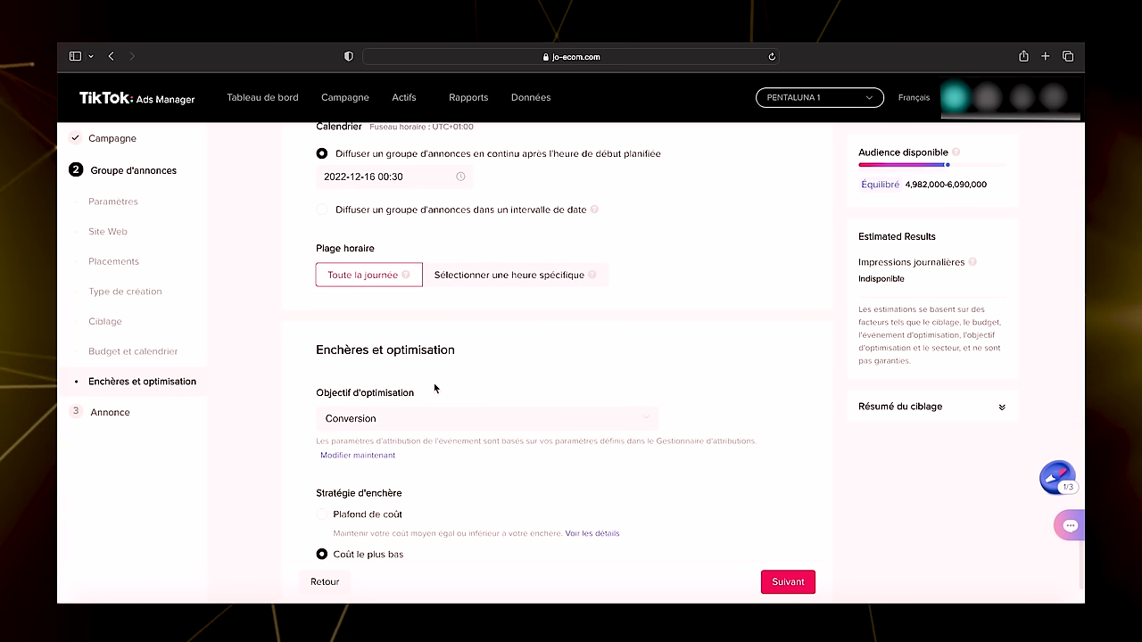
scroll(401, 417, down, 2)
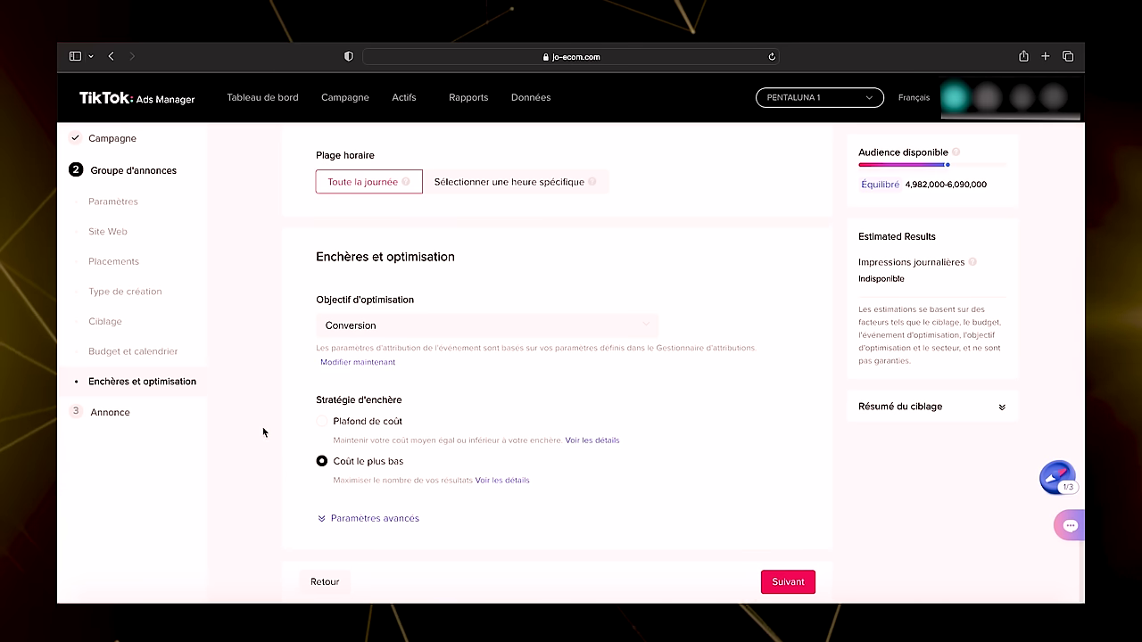
drag(334, 481, 479, 489)
click(175, 184)
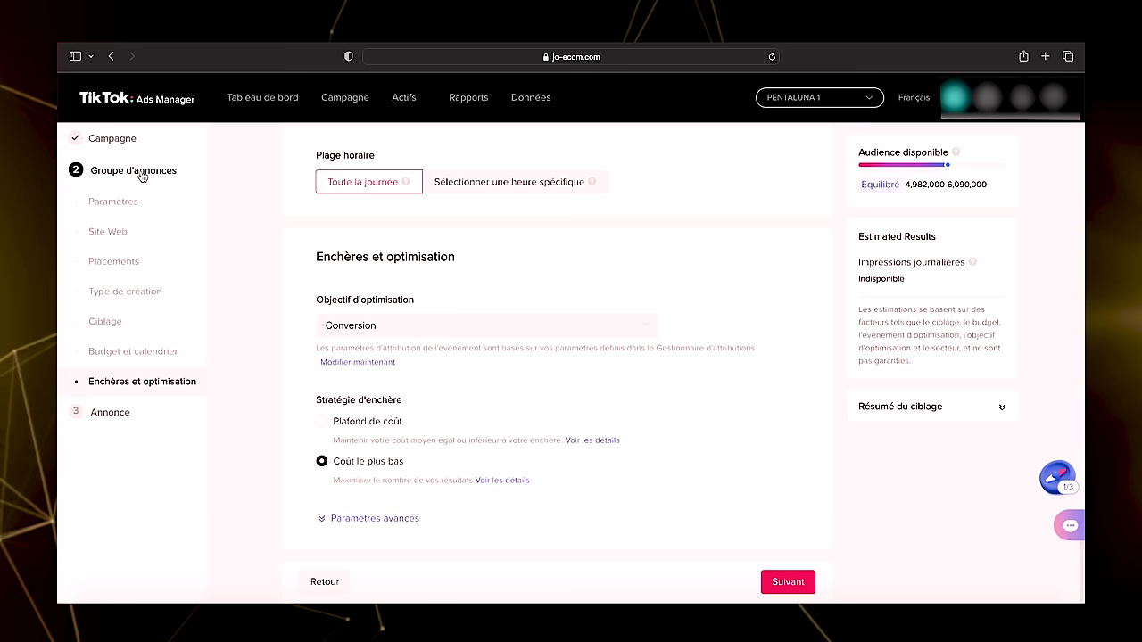
click(788, 581)
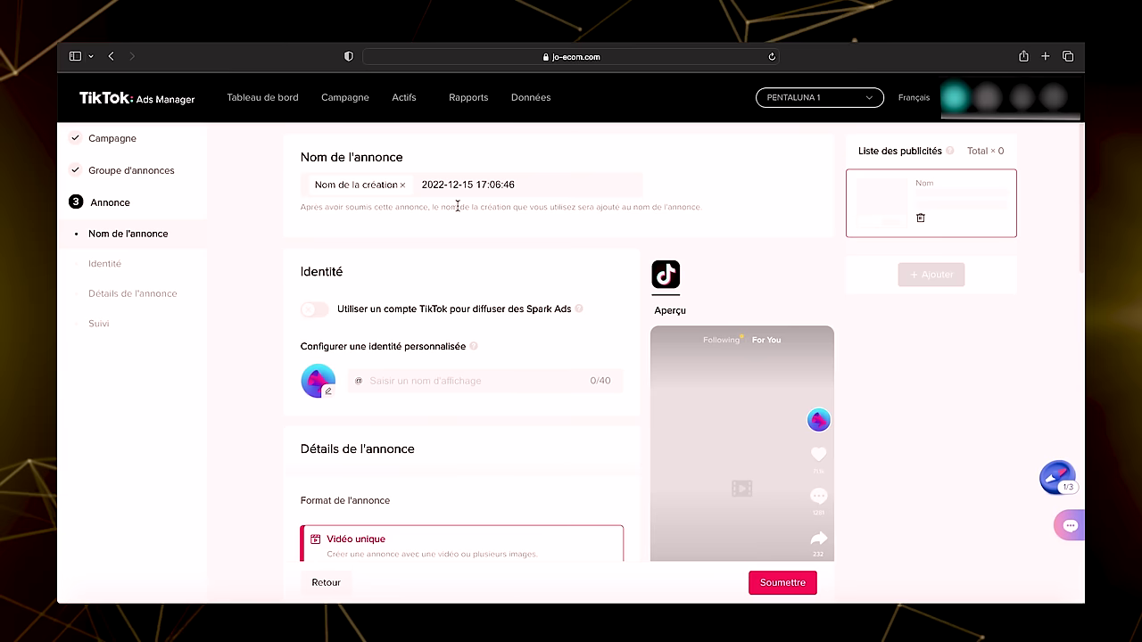
Step: Rename the ad as "Vidéo 1" and go to its identity settings
triple_click(484, 184)
key(BackSpace)
text(vidéo)
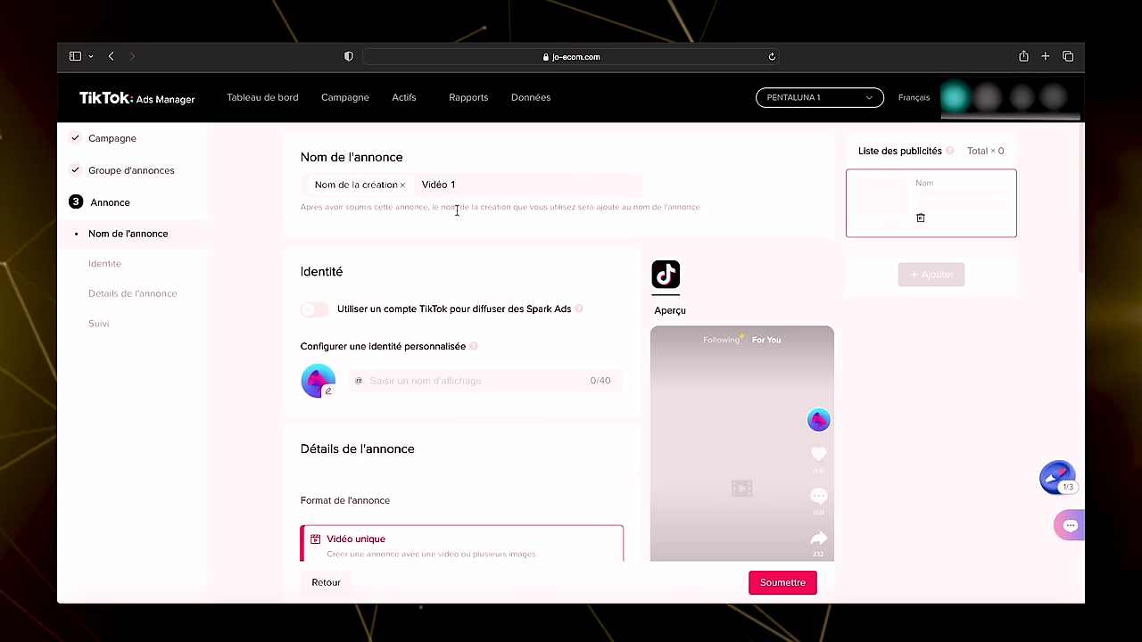
scroll(447, 260, down, 1)
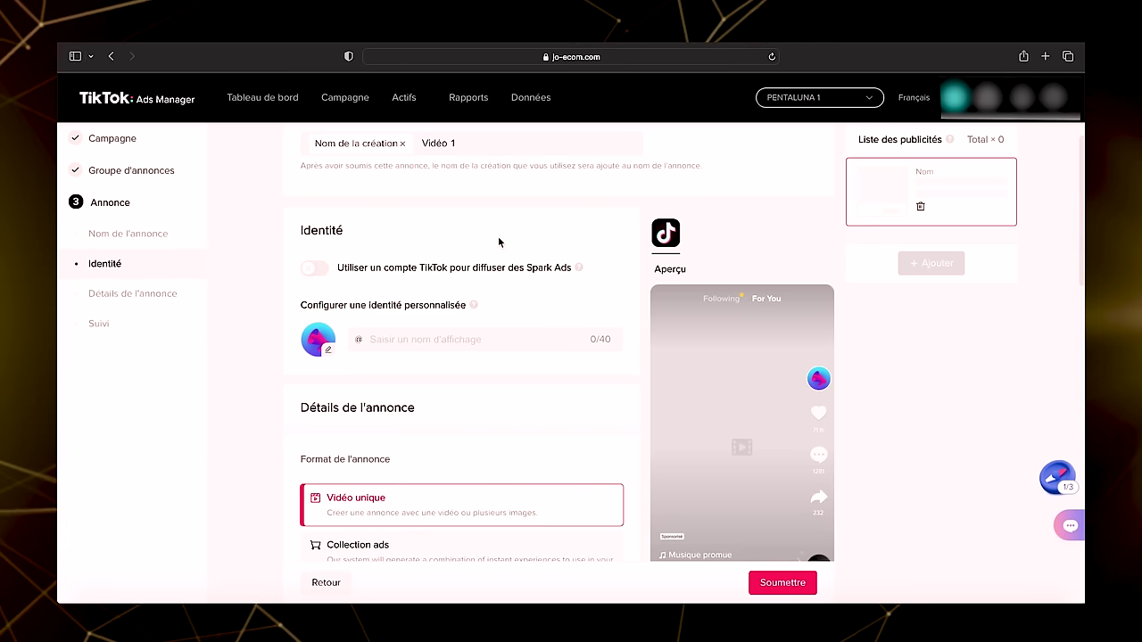
scroll(332, 277, down, 1)
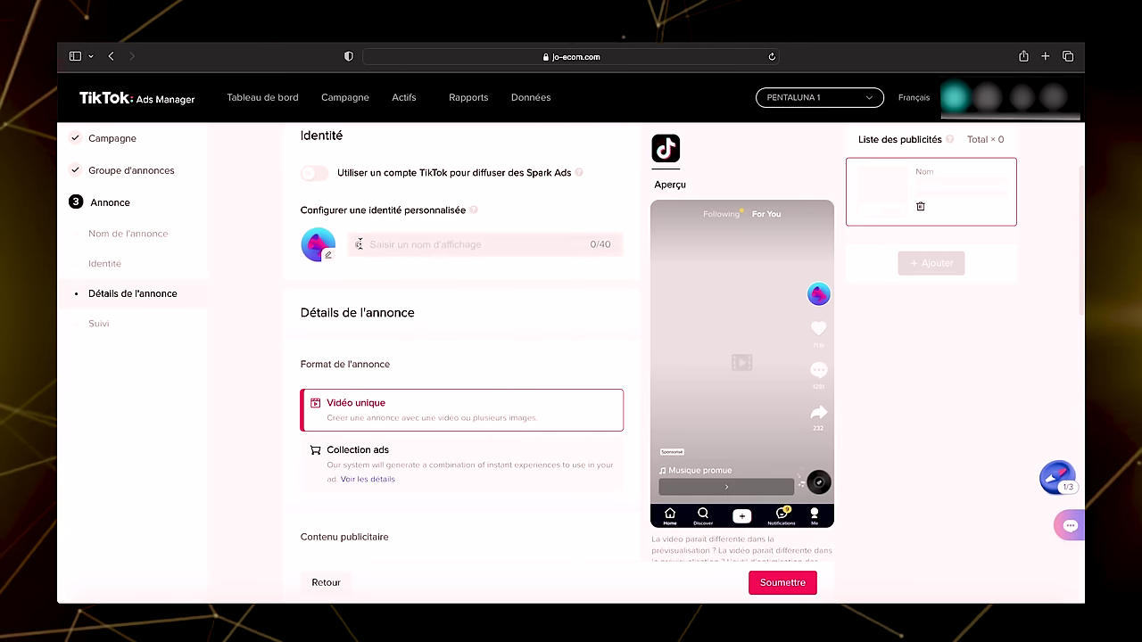
Step: Set the display name of the ad's custom identity to "Pentaluna"
click(398, 243)
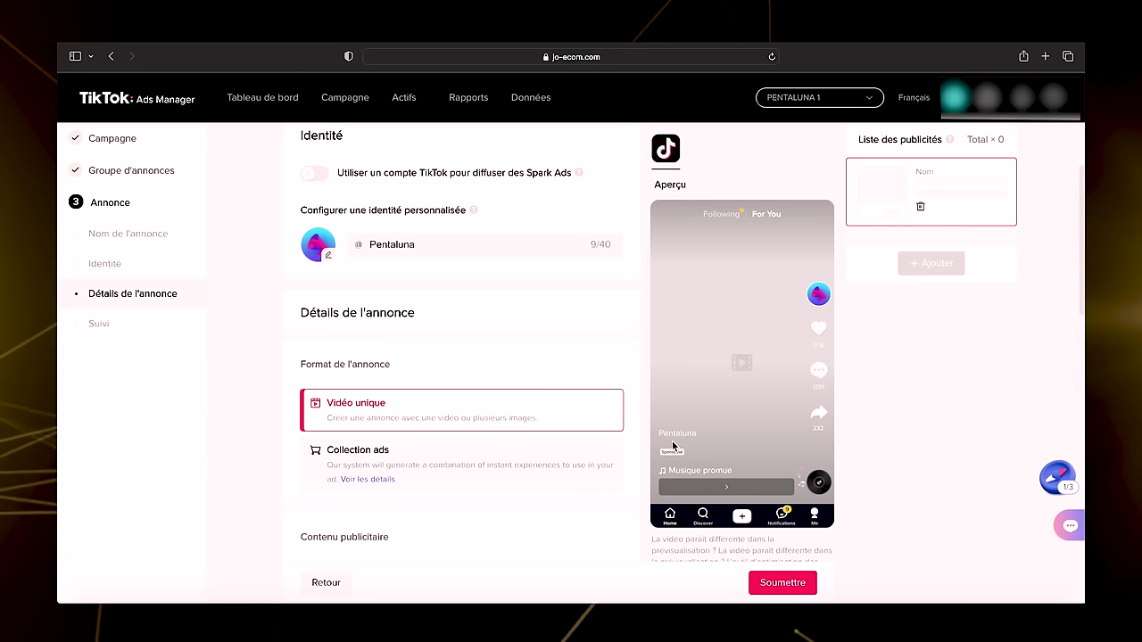
scroll(512, 369, down, 1)
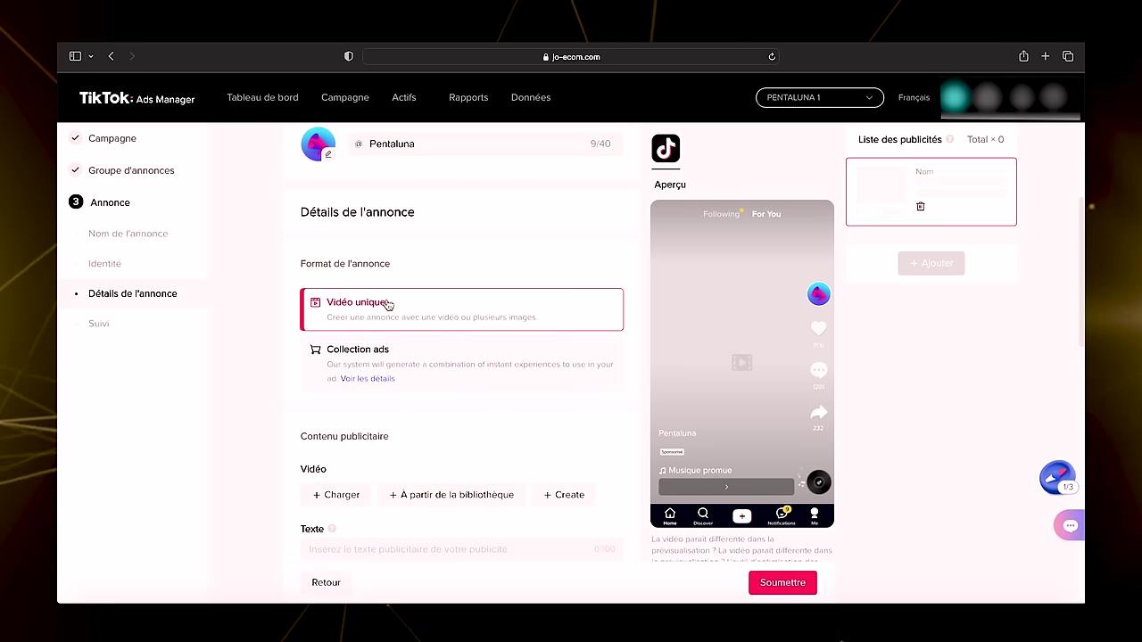
scroll(399, 298, down, 2)
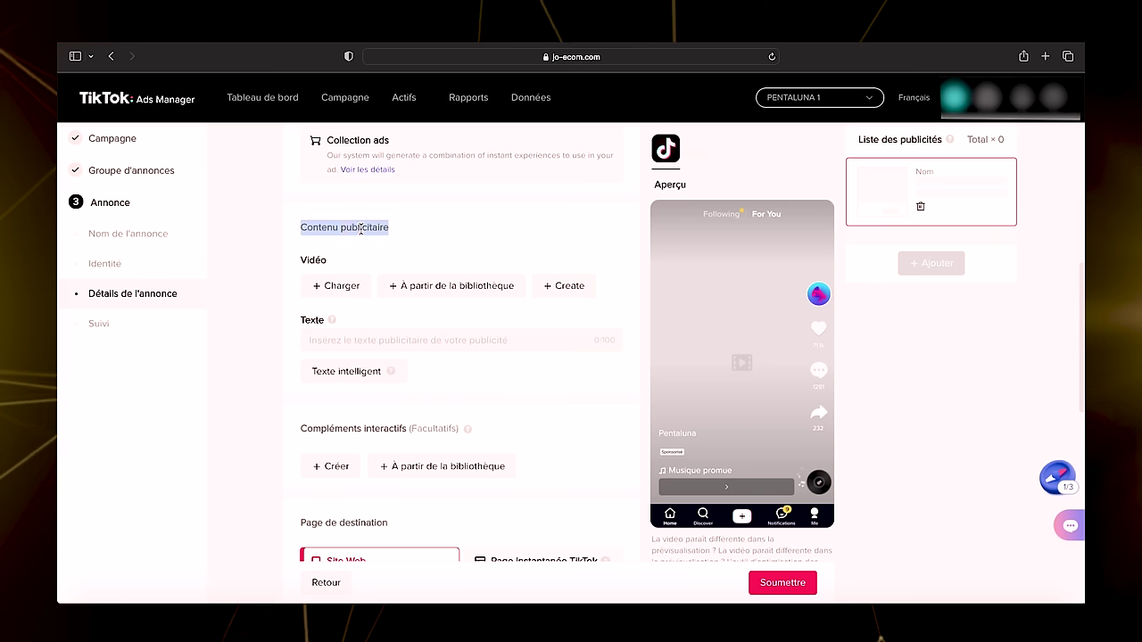
Step: Upload the video Snaptik.app_7145374583678422274.mp4 as the ad's content and play it in the ad preview
click(339, 287)
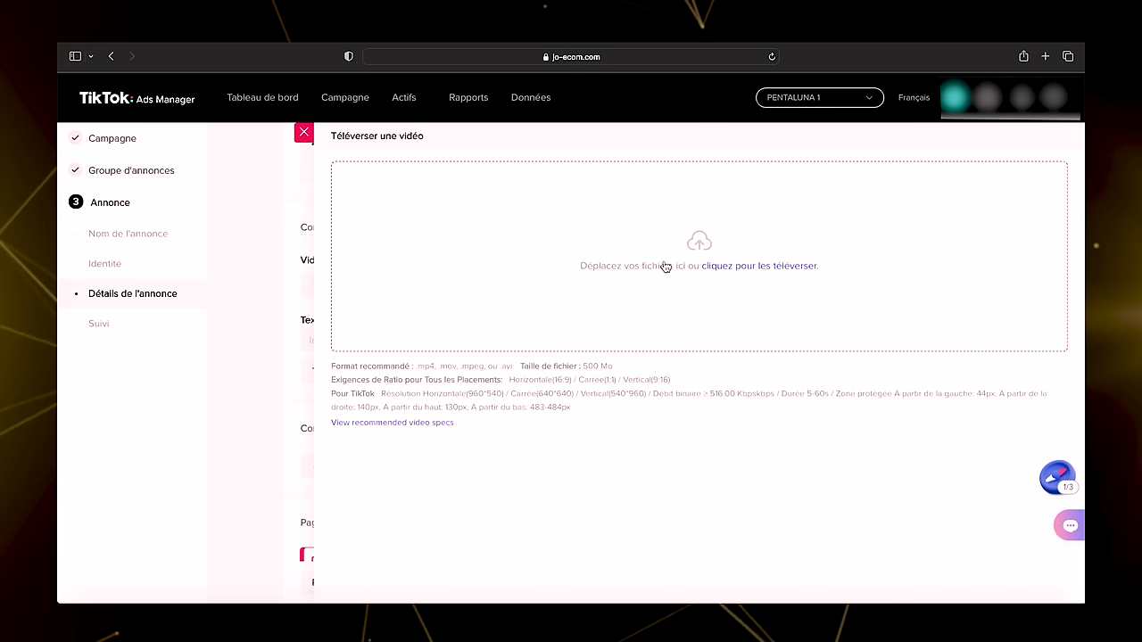
click(665, 266)
double_click(449, 143)
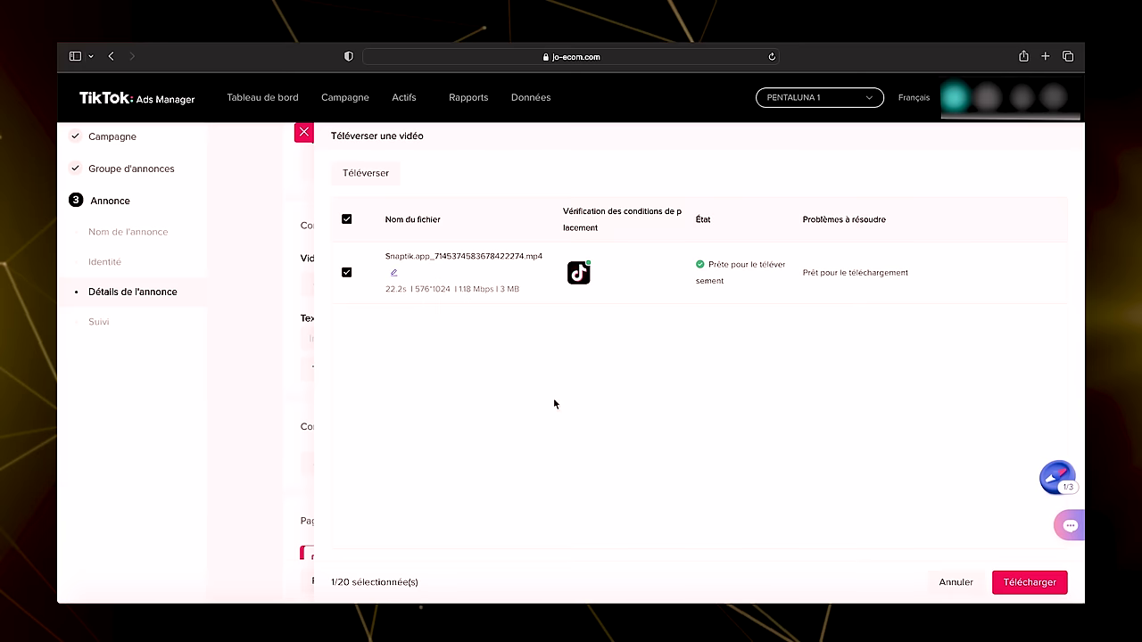
click(1030, 582)
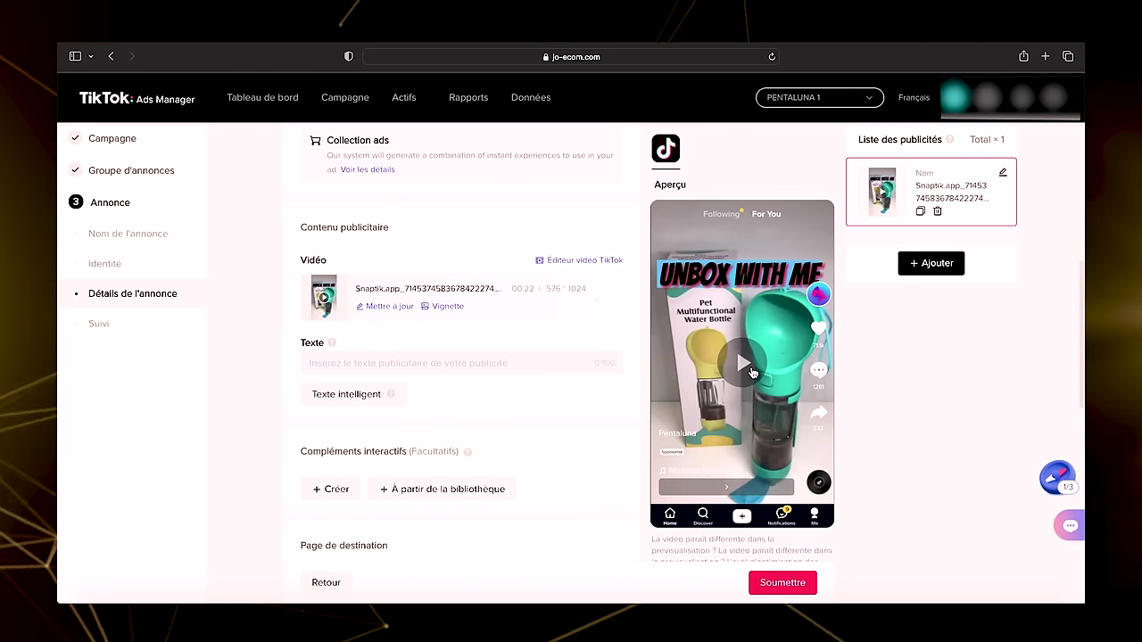
click(753, 372)
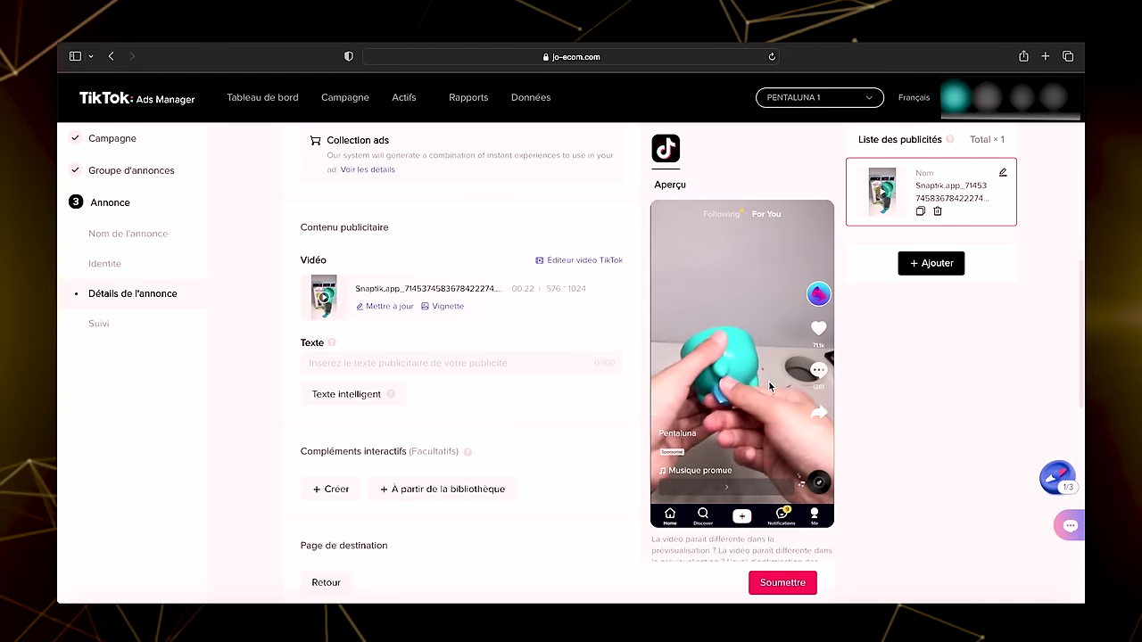
click(765, 312)
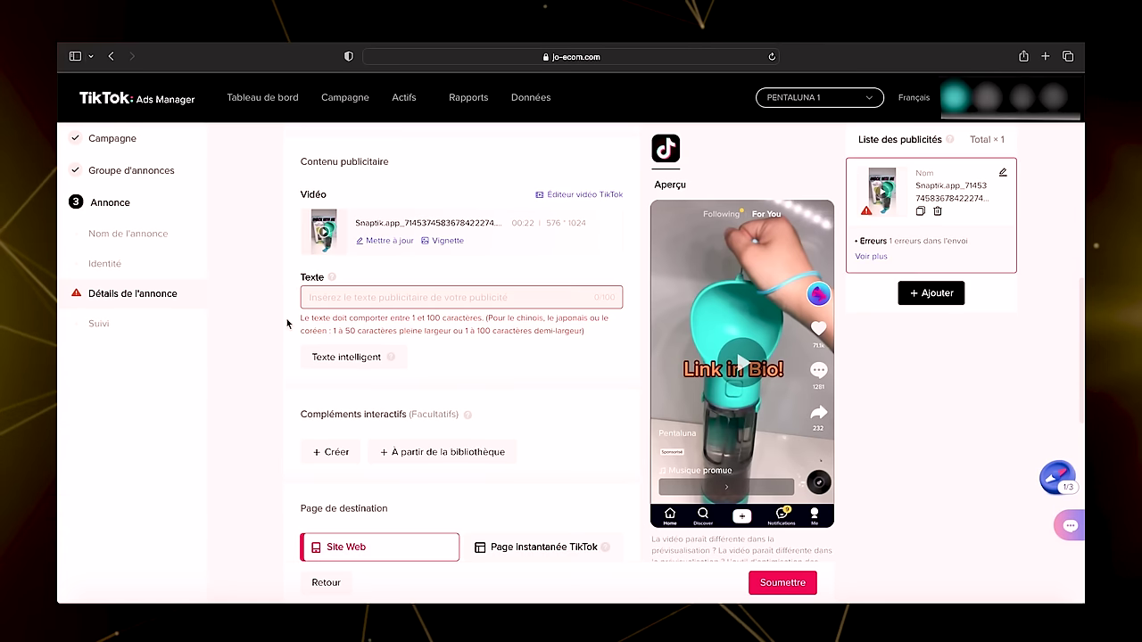
Step: Enter "Le produit qu'il faut pour votre chien" as the ad text and replace it with "30% DE RÉDUCTION"
text(duit qu'il faut pour votre chien)
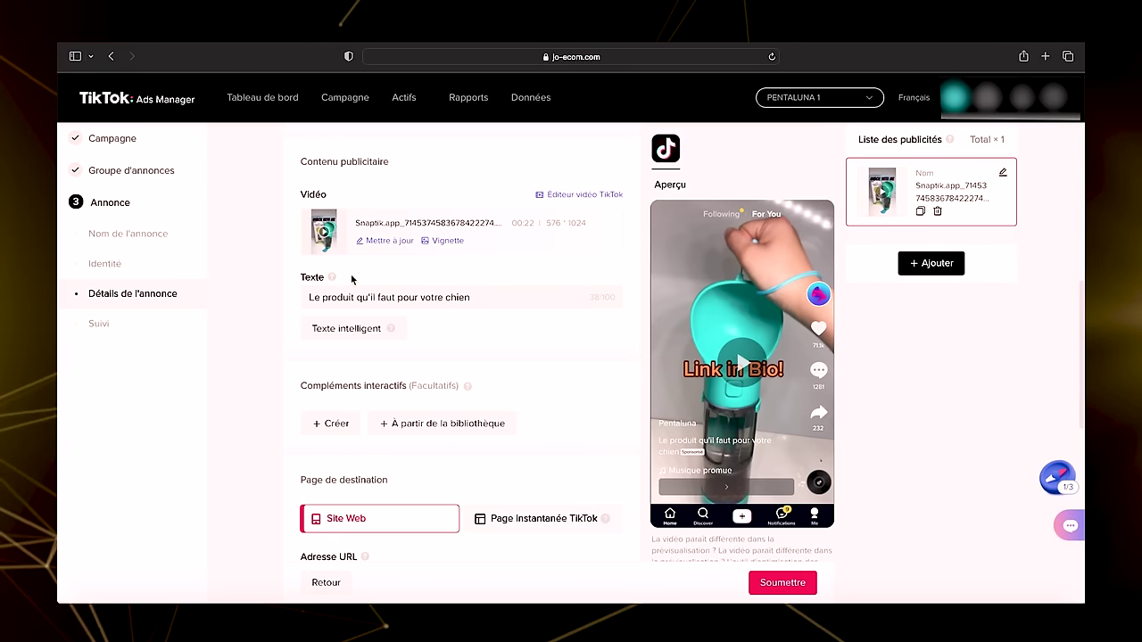
double_click(407, 298)
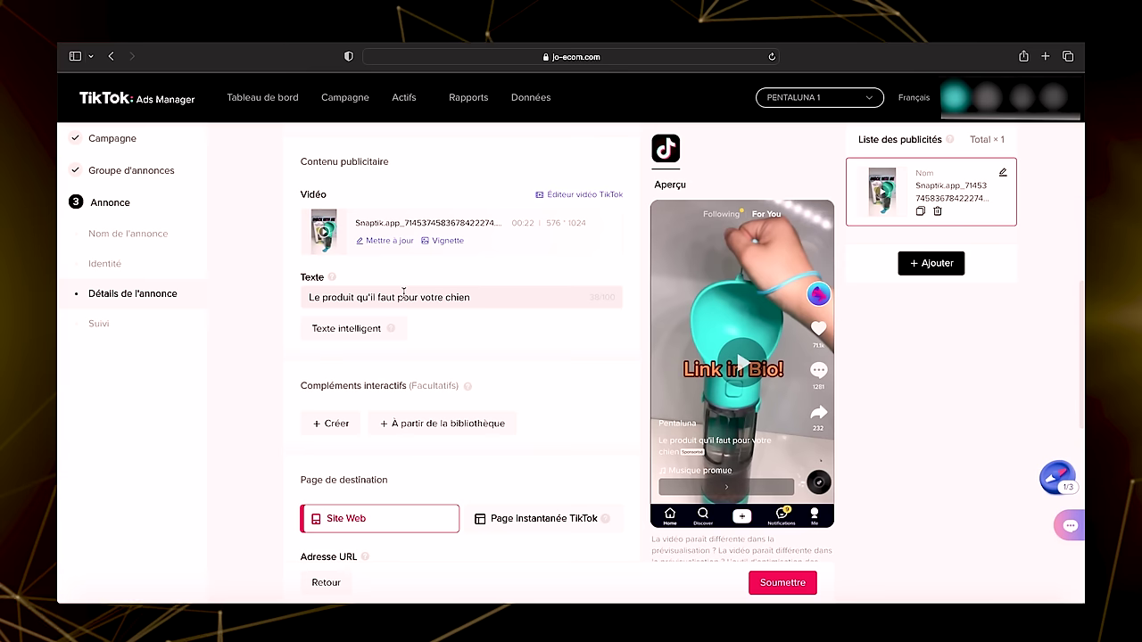
key(ctrl+a)
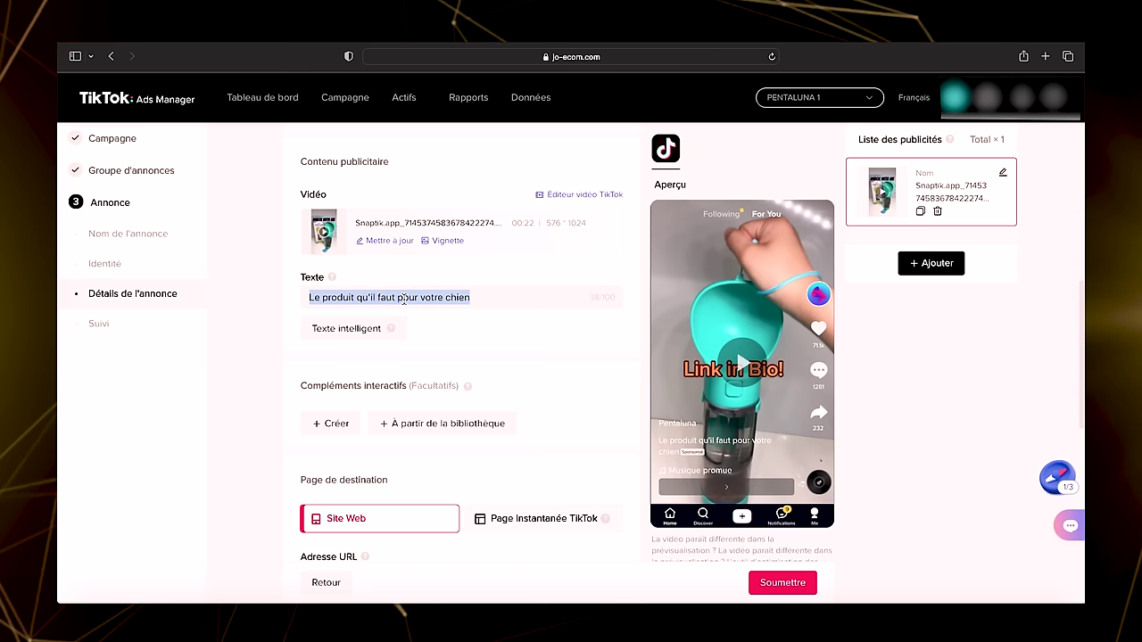
text(30% DE RÉDUCTION)
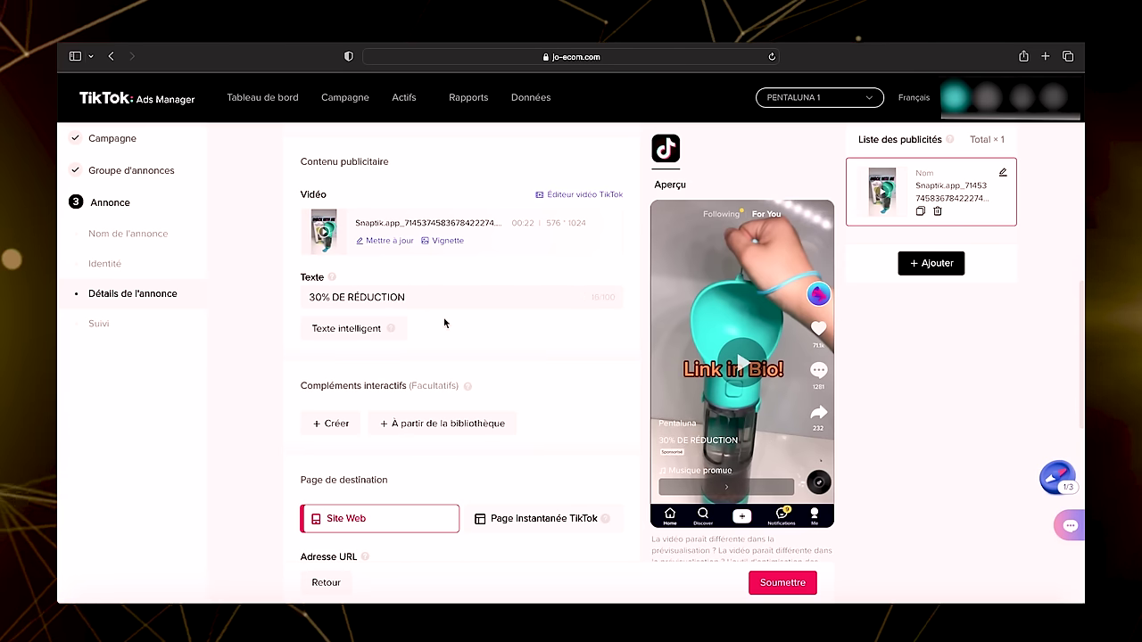
Step: Enter the website URL as the first ad's landing page address
scroll(444, 322, down, 3)
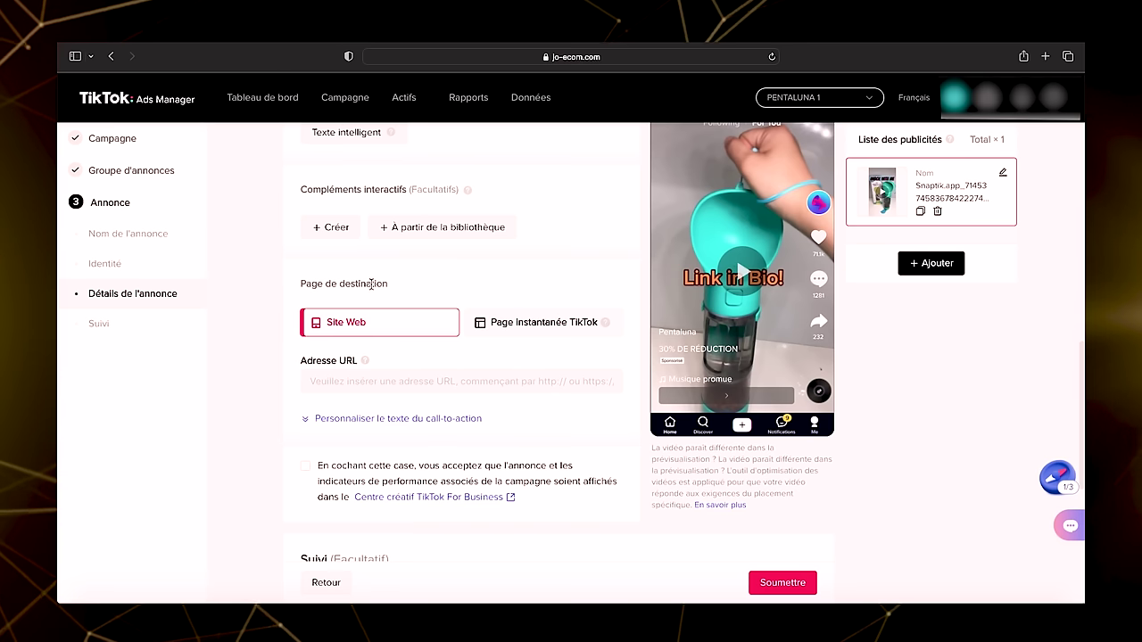
click(366, 382)
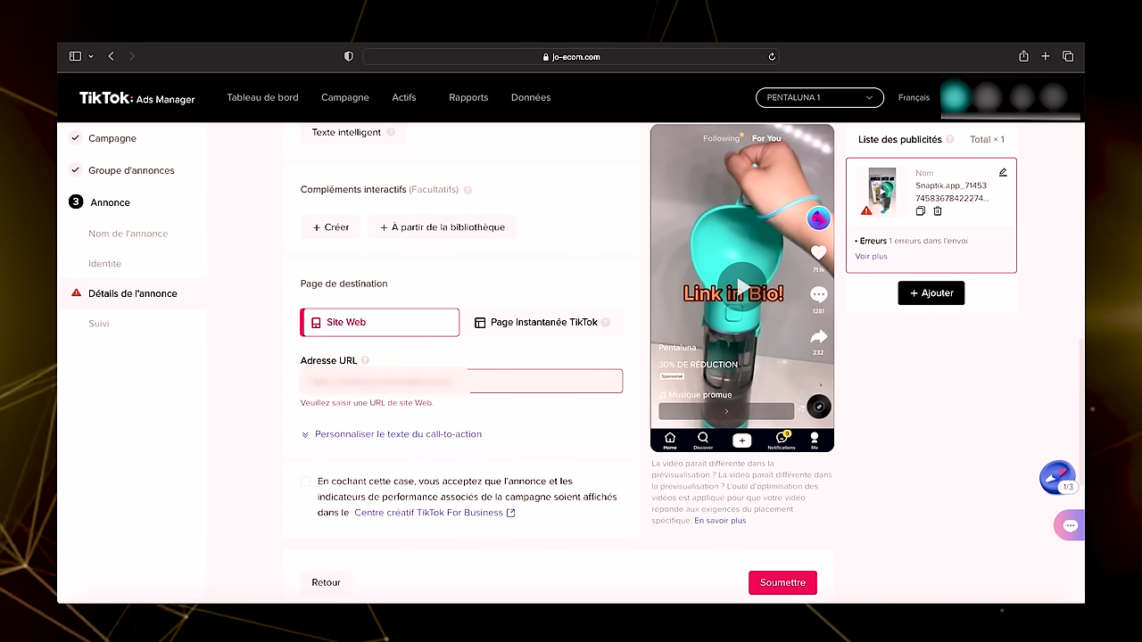
click(262, 398)
scroll(347, 405, down, 1)
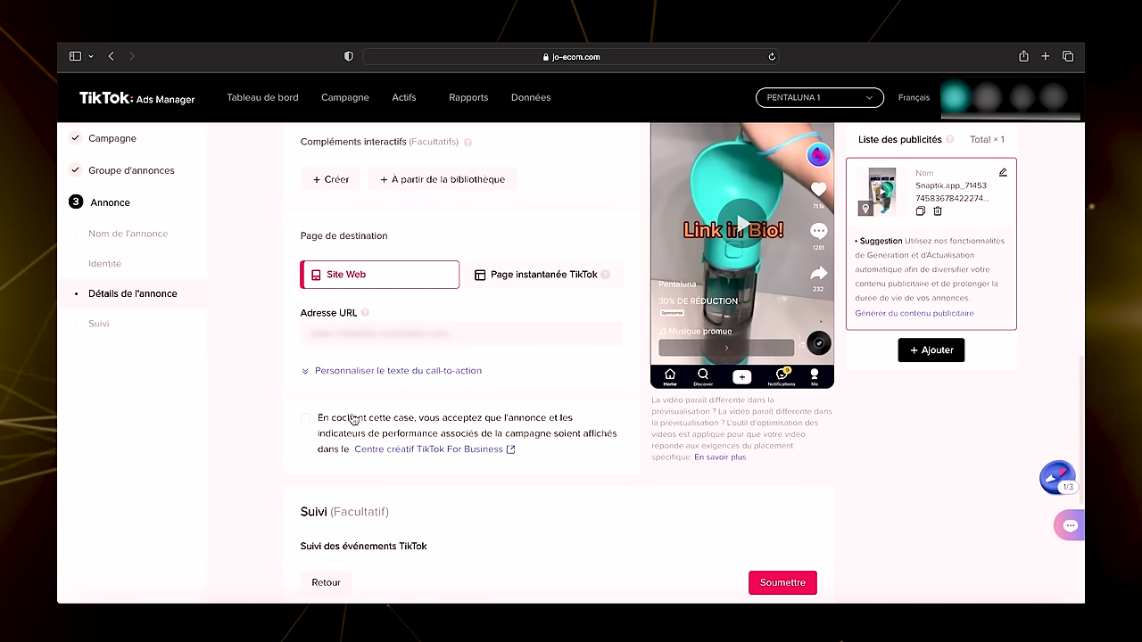
Step: Add a second ad named "Vidéo 2" with the display name "Penta luna"
scroll(722, 283, up, 10)
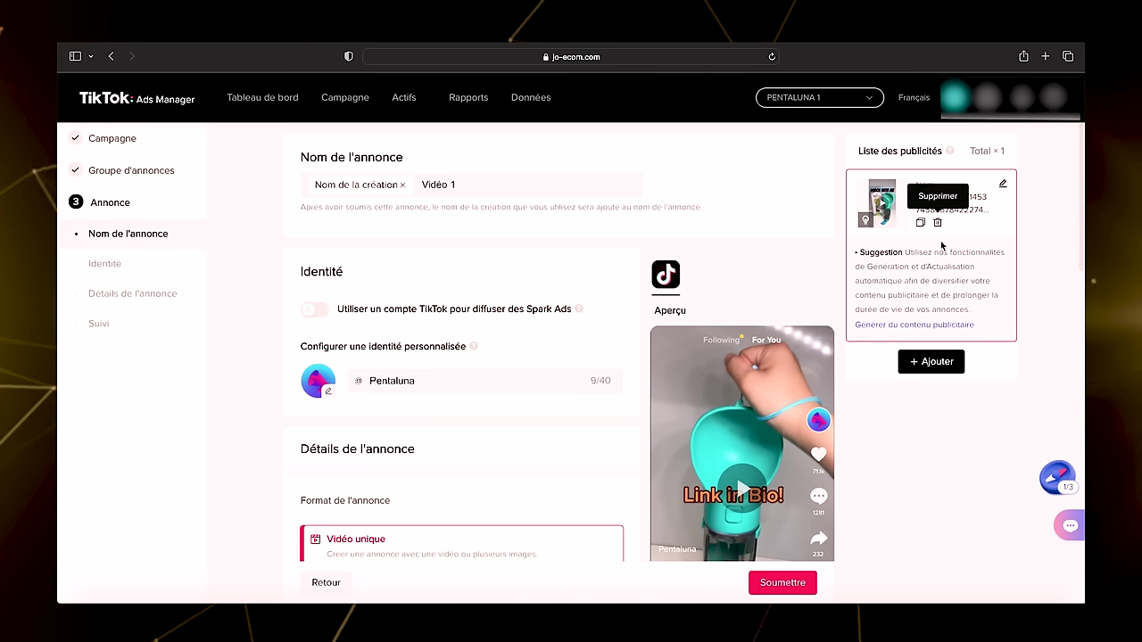
click(930, 362)
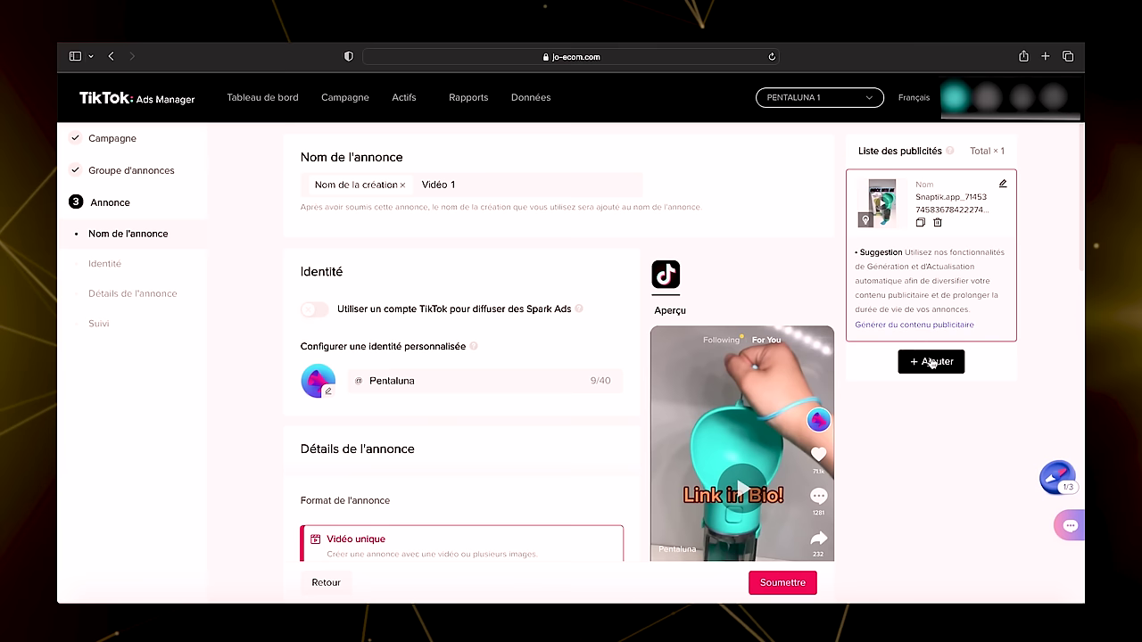
text(Vidéo 2)
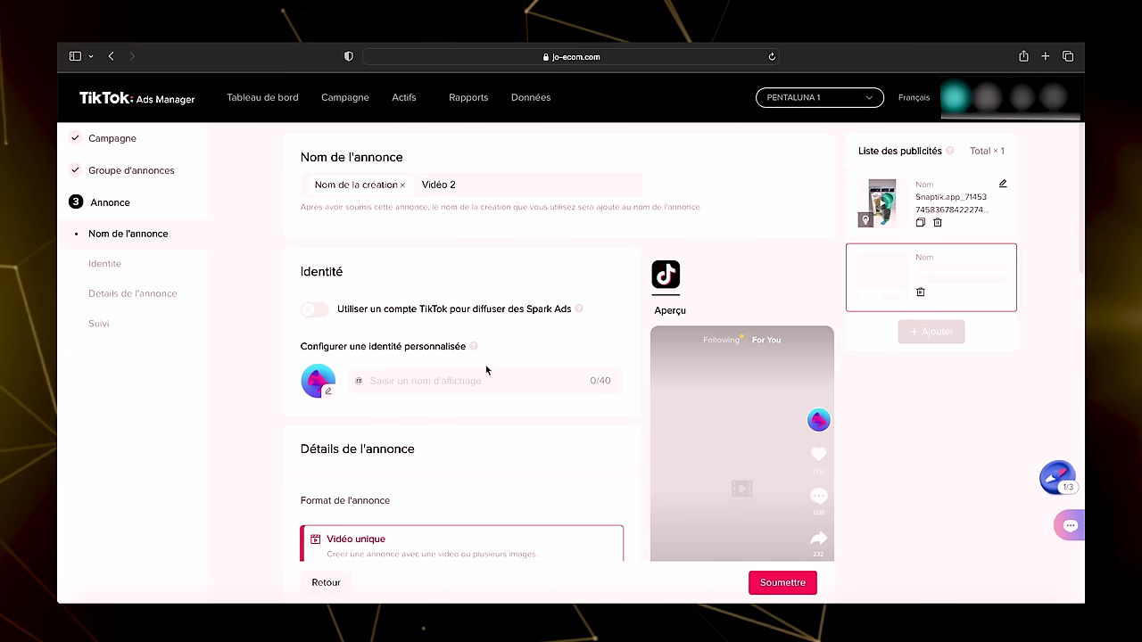
scroll(487, 370, down, 1)
click(480, 350)
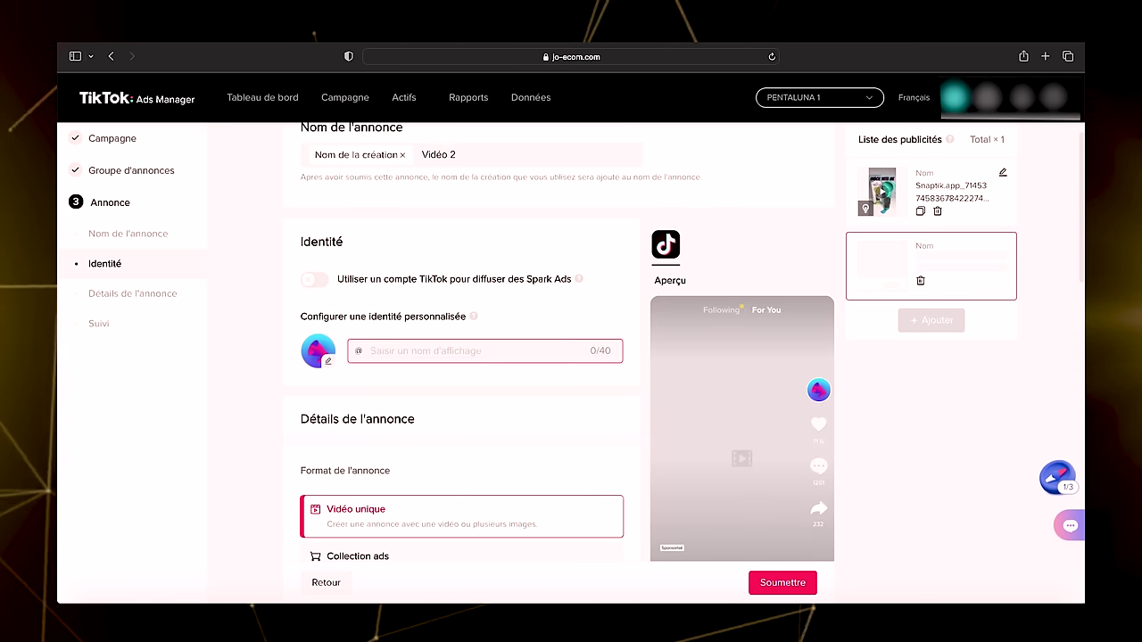
Step: Upload the grass-background bottle video as the second ad's content and play its preview
scroll(429, 352, down, 5)
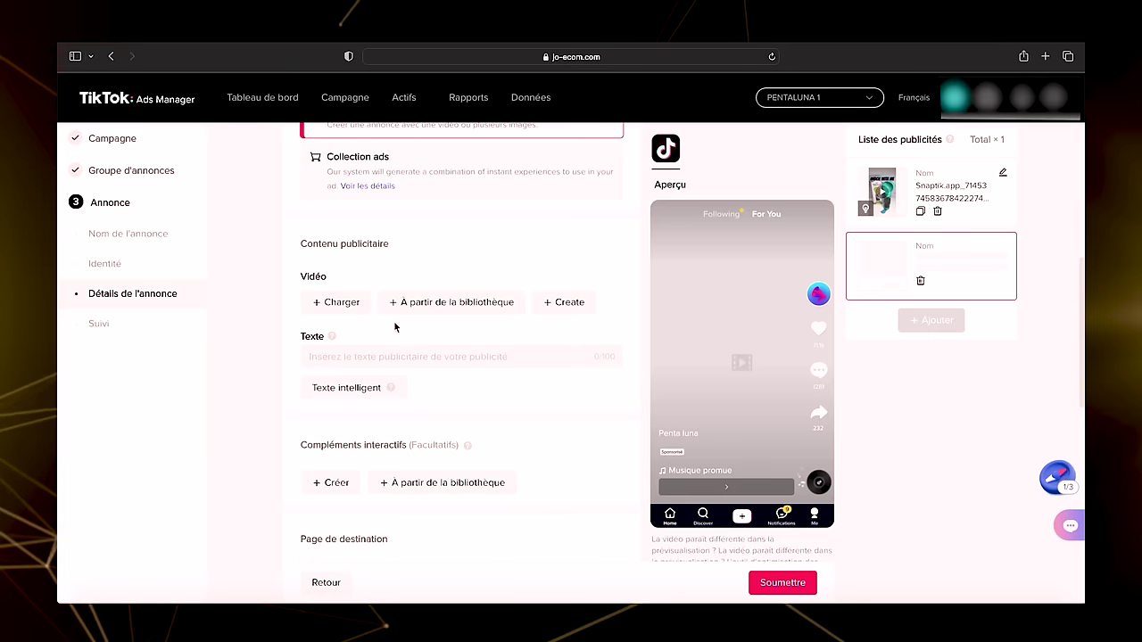
click(342, 302)
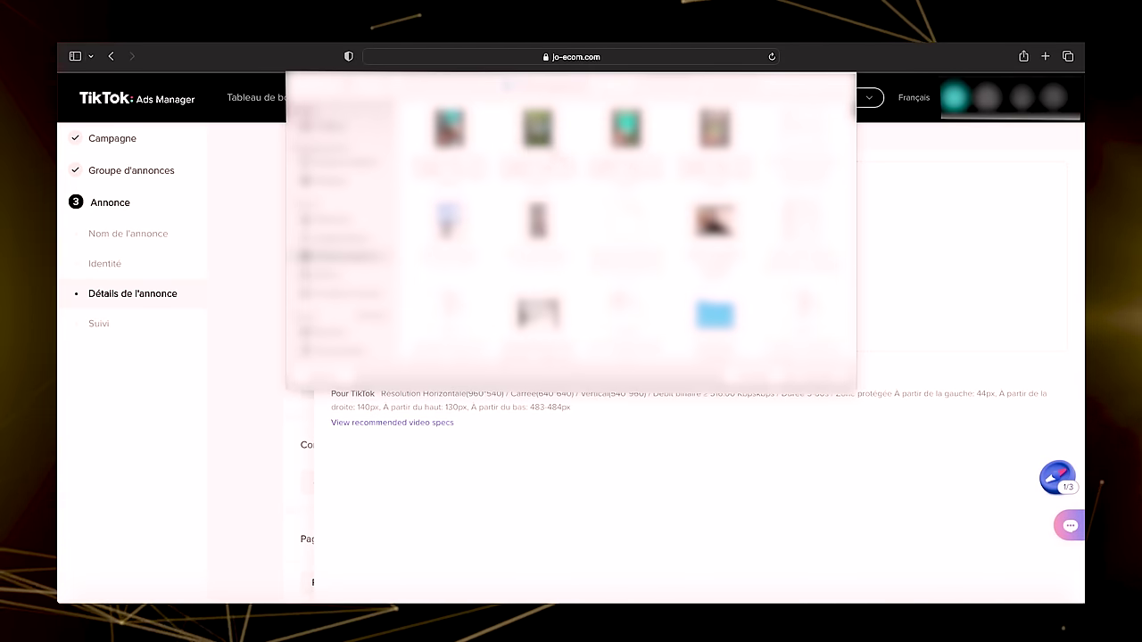
click(1025, 582)
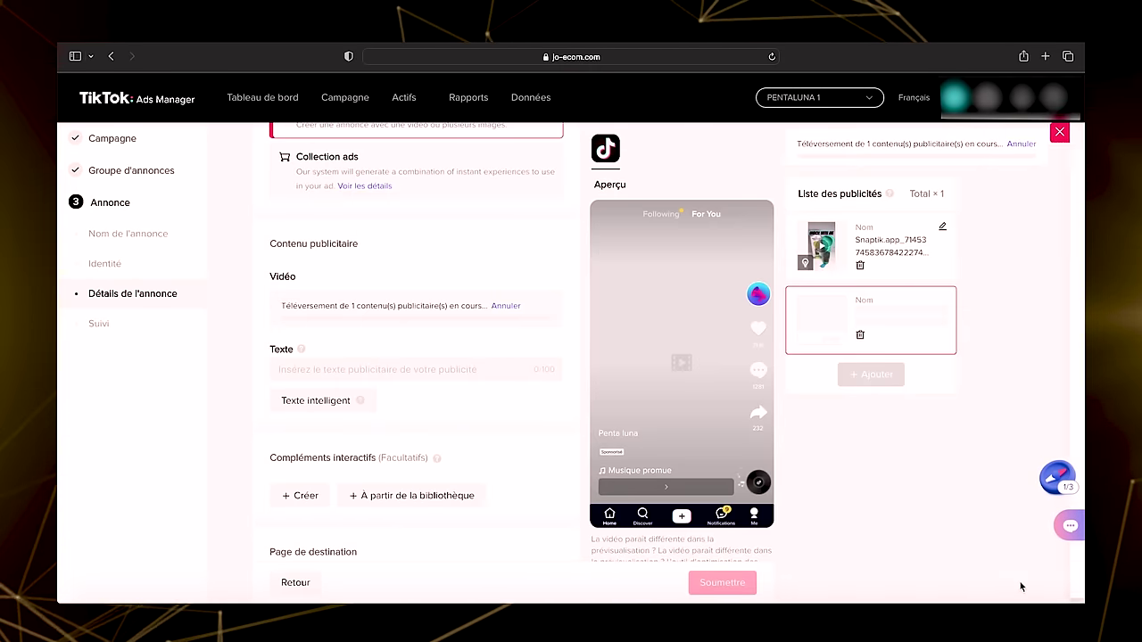
click(744, 366)
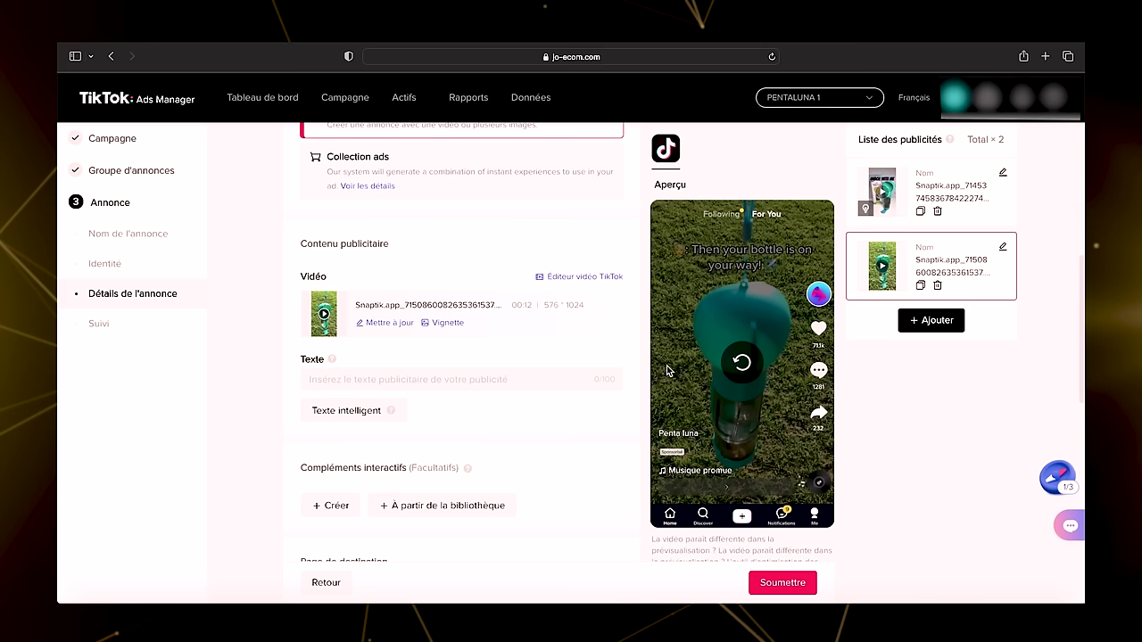
Step: Set the second ad's text to "Ideal pour votre animal de compagnie" and paste the website URL as its landing page
click(406, 382)
text(Ideal pour votre animal de compagnie)
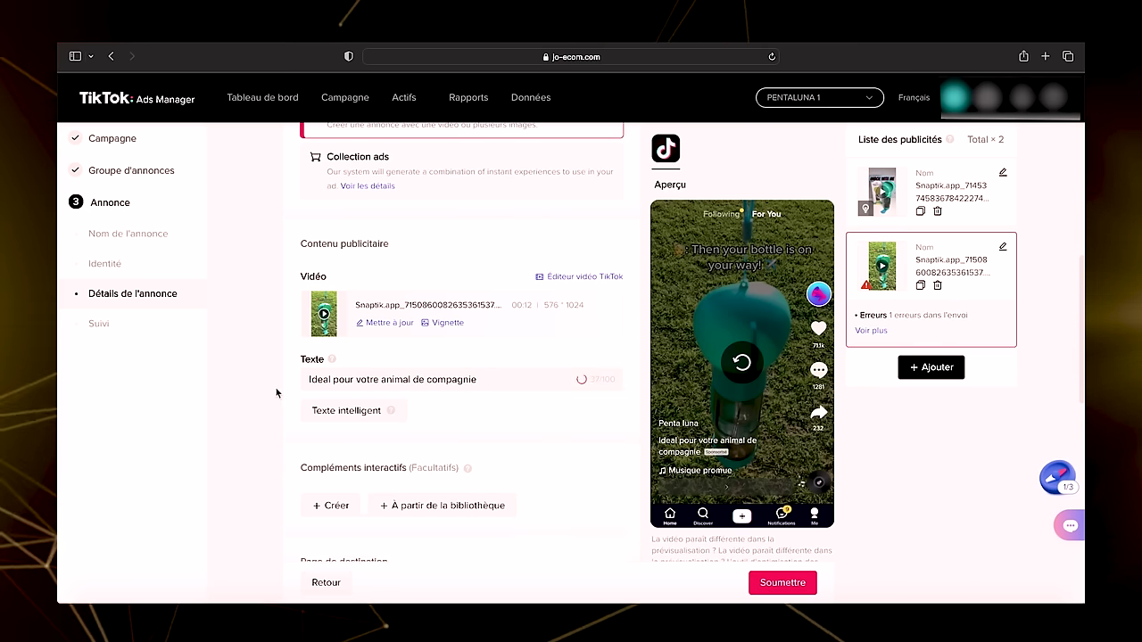
scroll(357, 428, down, 3)
click(395, 441)
key(ctrl+v)
scroll(436, 412, down, 2)
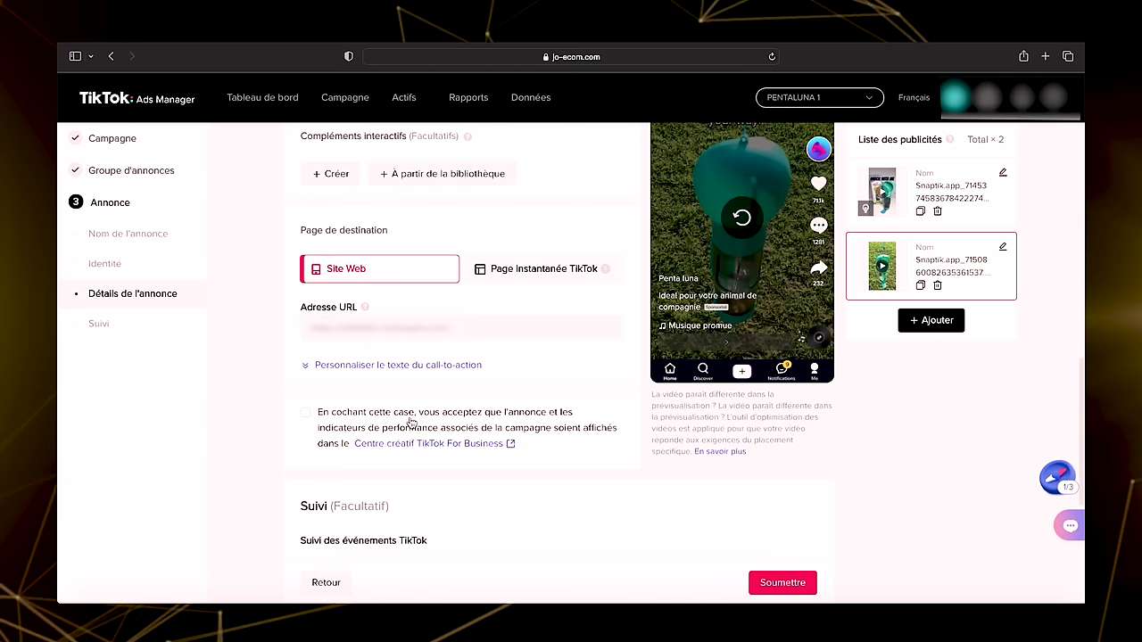
scroll(889, 321, up, 5)
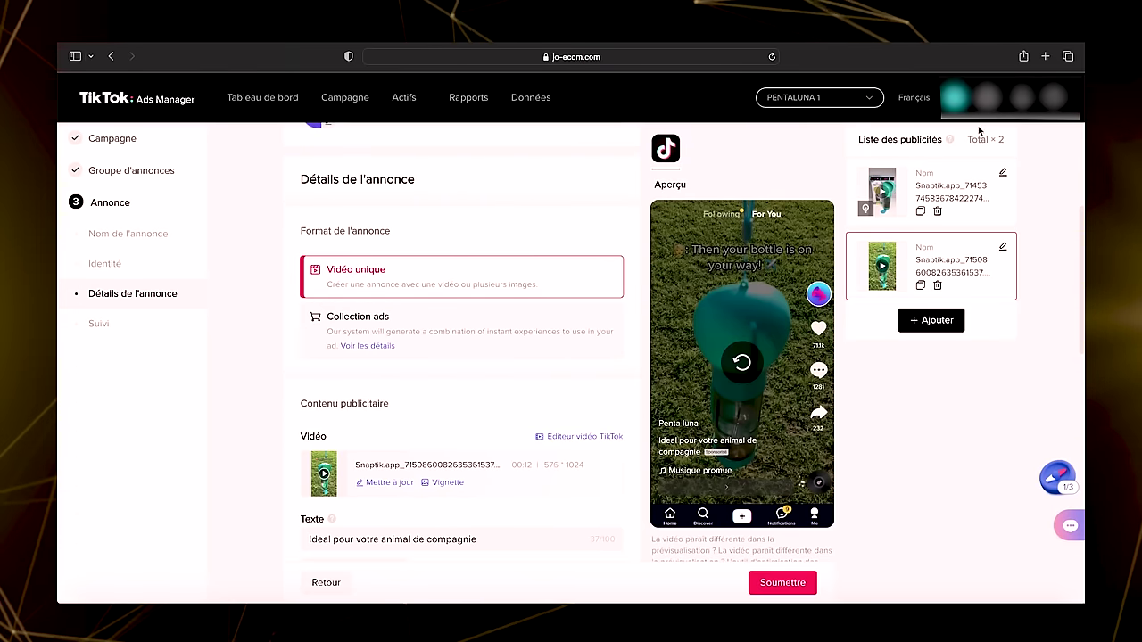
click(931, 319)
scroll(553, 185, up, 3)
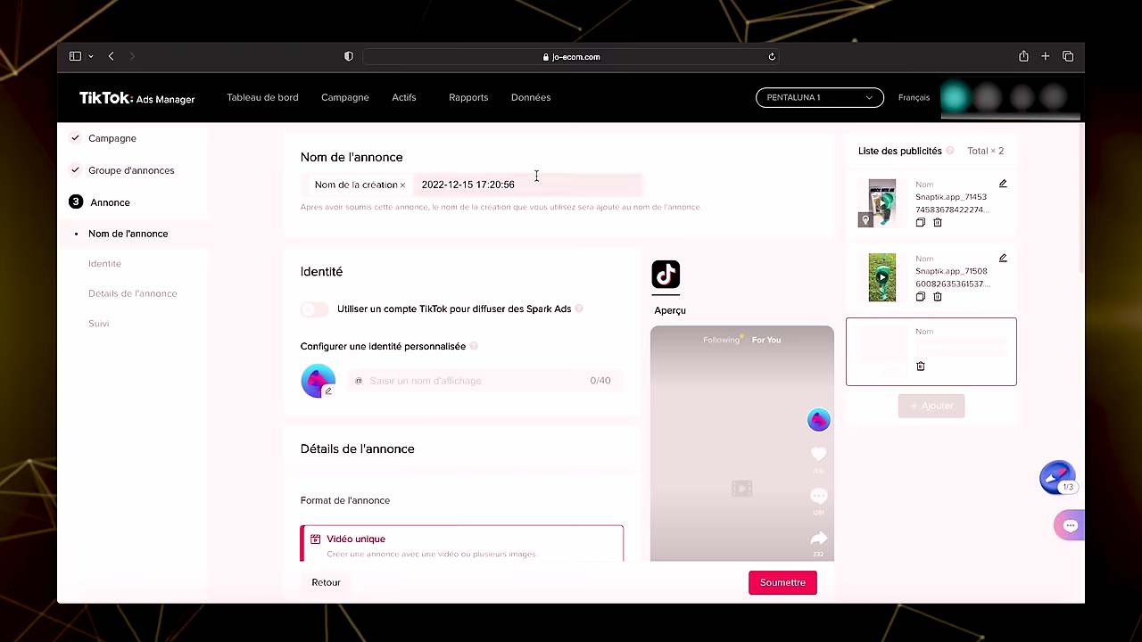
scroll(520, 372, down, 3)
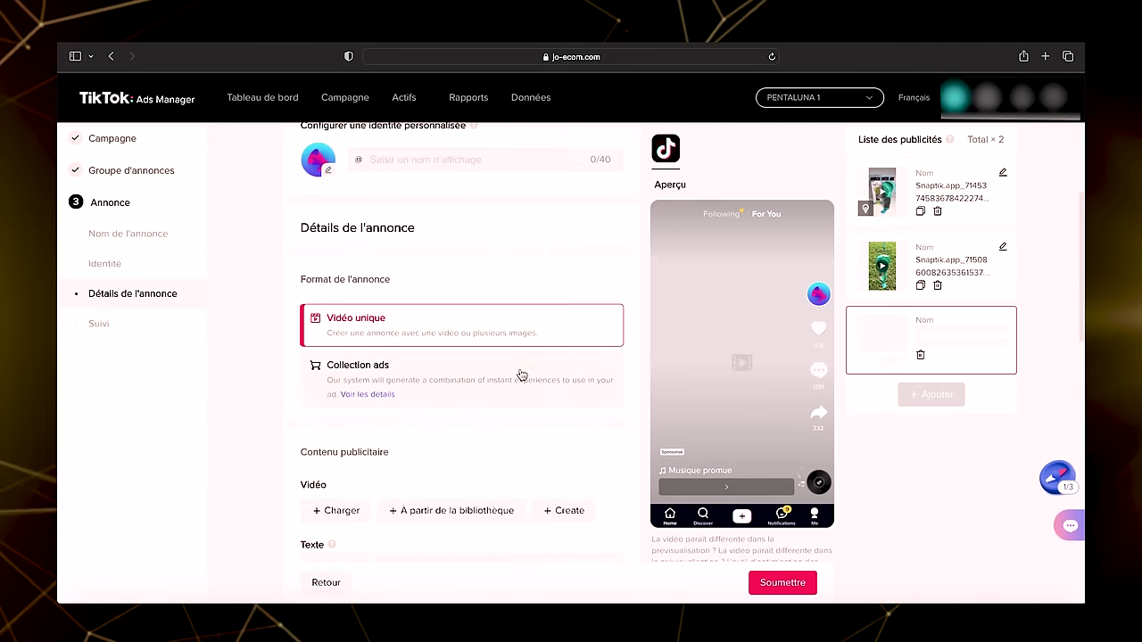
click(920, 366)
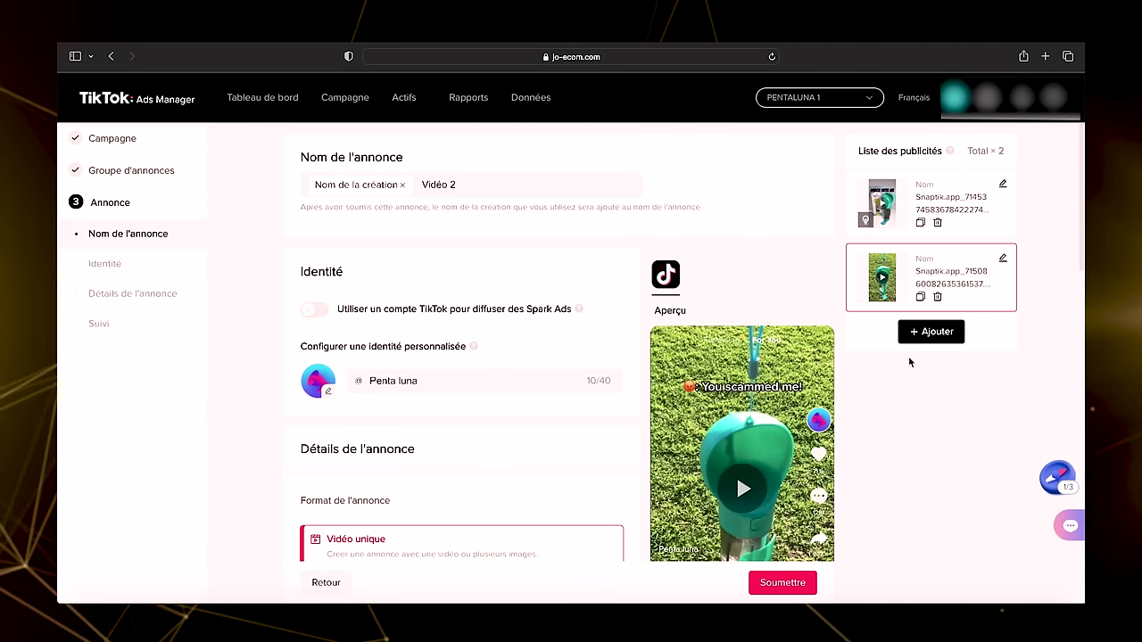
Step: Add another ad to the ad list below the "Vidéo 2" ad
click(928, 332)
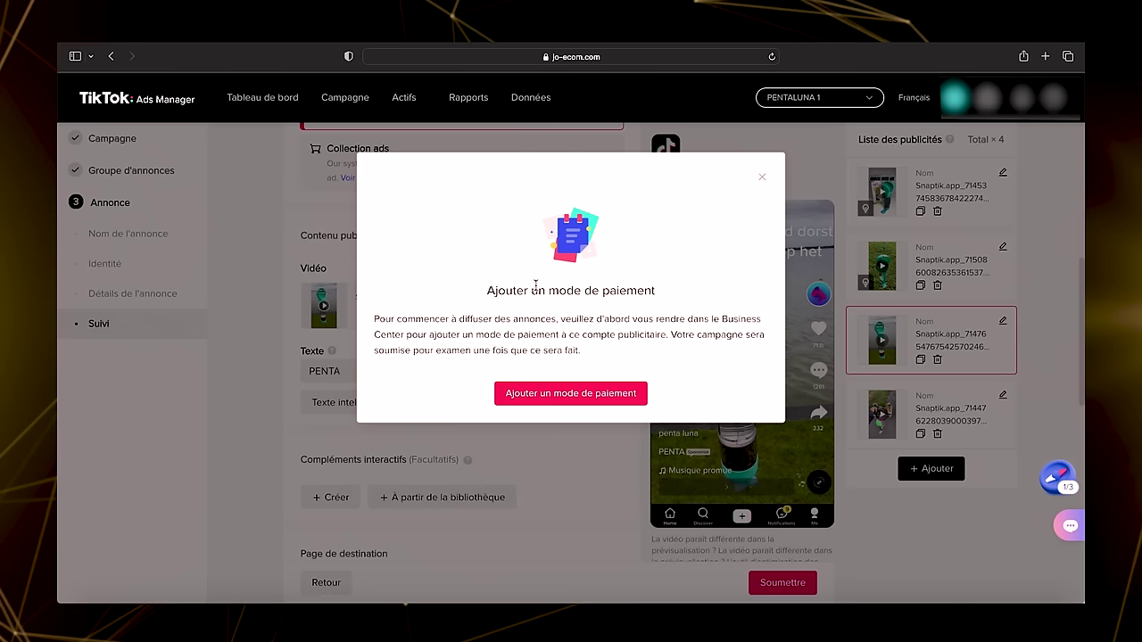
Step: Start adding a payment method, update the finance access settings, and choose Carte de crédit ou de débit
click(591, 403)
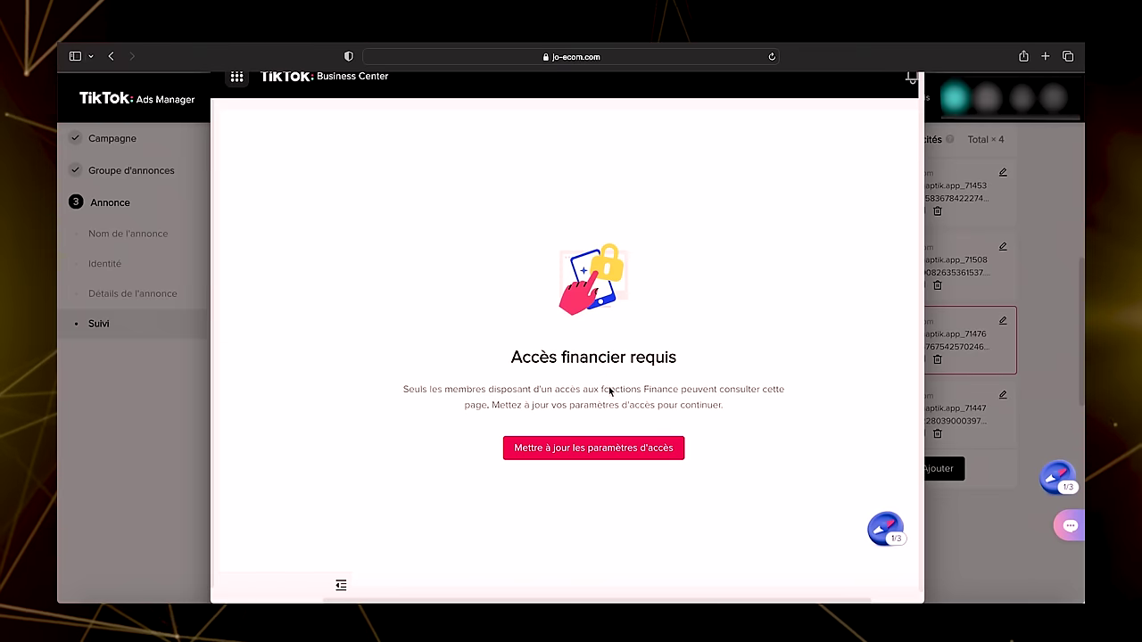
click(609, 457)
click(792, 441)
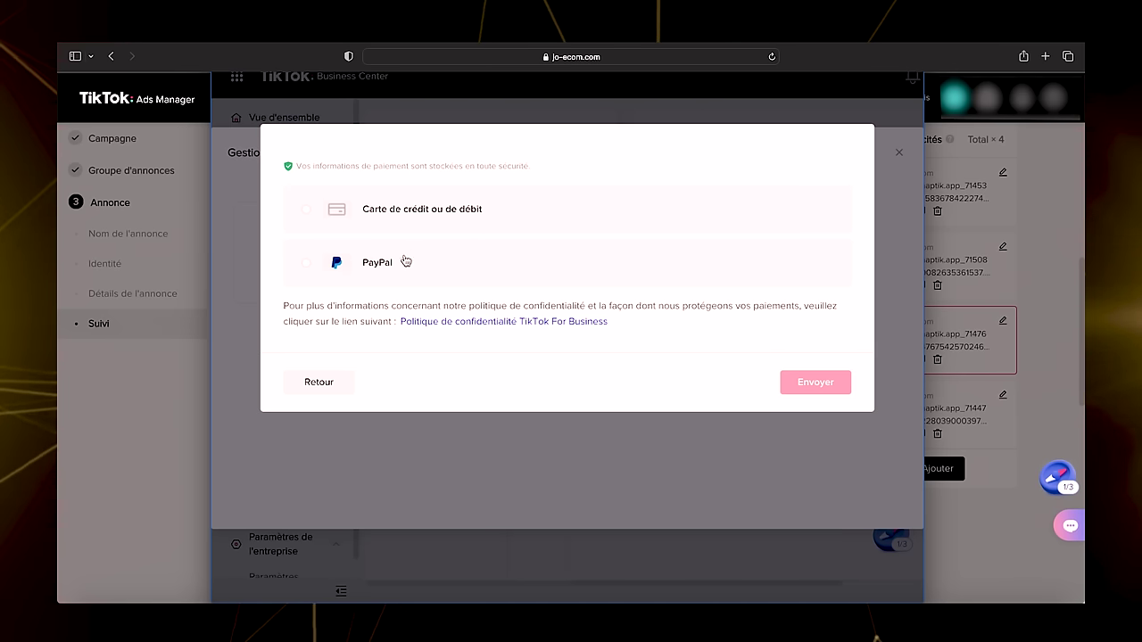
click(419, 214)
scroll(371, 184, down, 1)
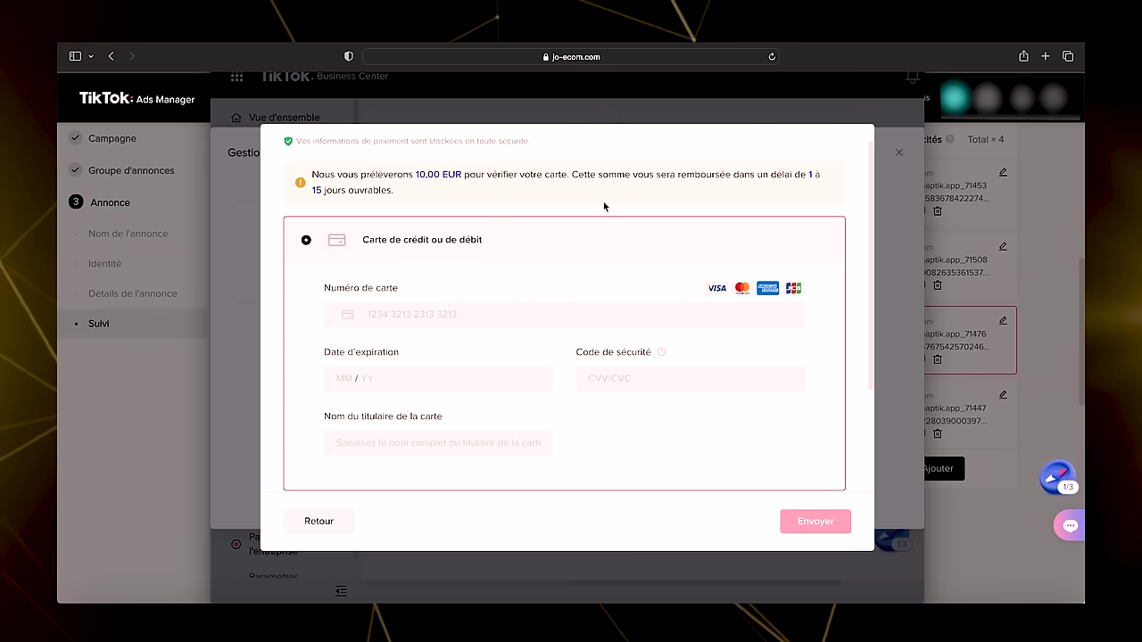
scroll(483, 200, down, 3)
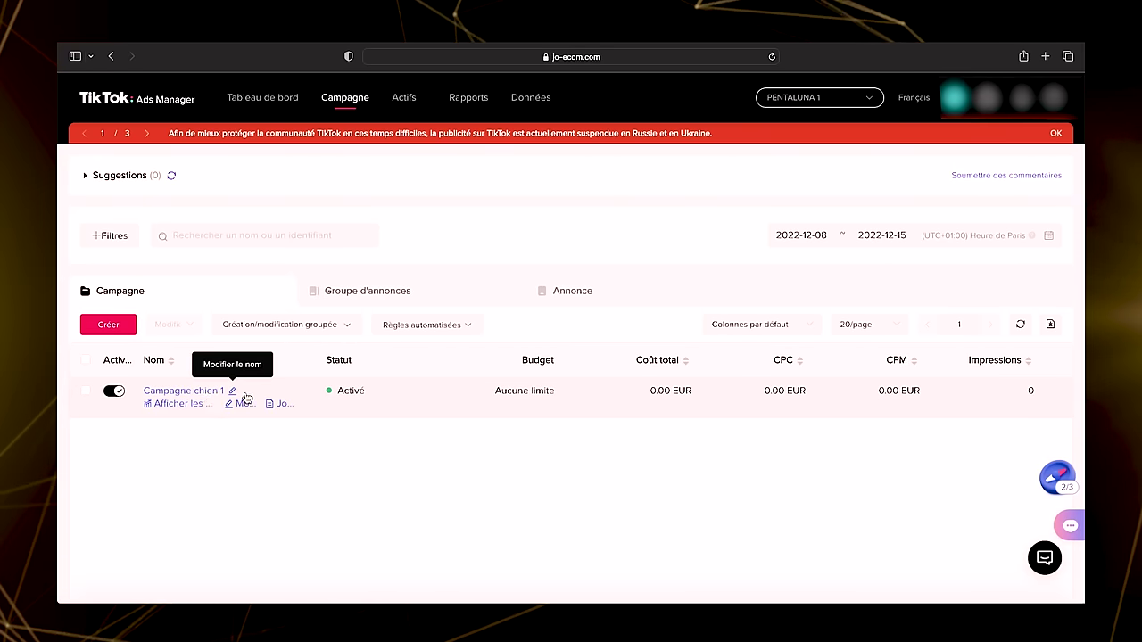
Step: Show the ad groups of the submitted campaign to check their status and budget
click(368, 292)
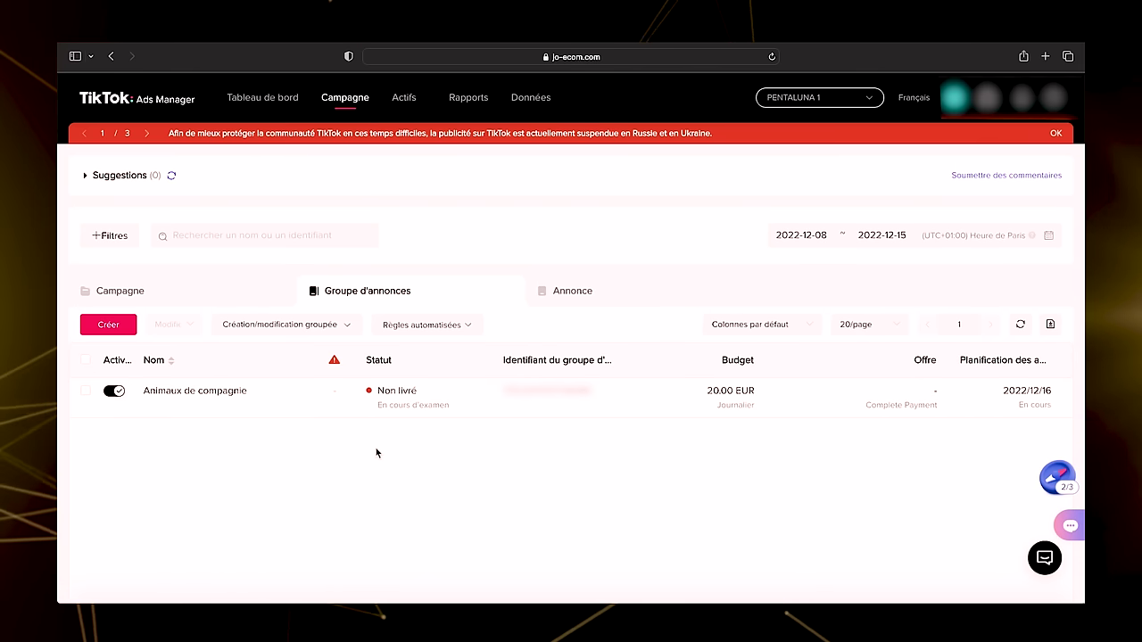
Step: Show the submitted campaign's ads to check their status, and return to its ad groups
click(664, 284)
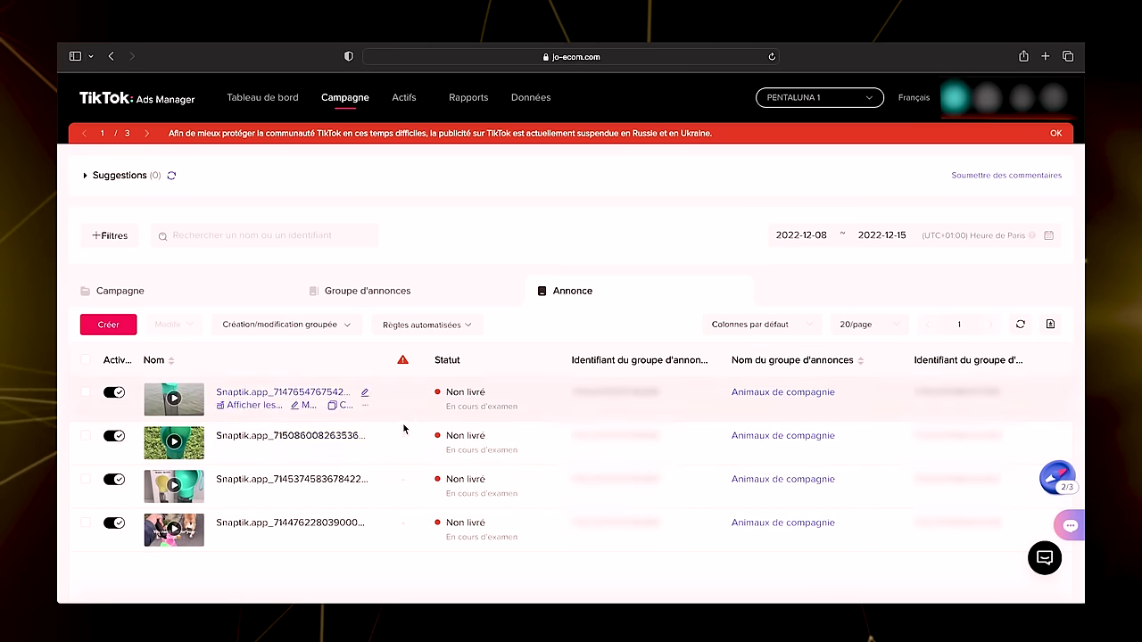
mouse_move(386, 397)
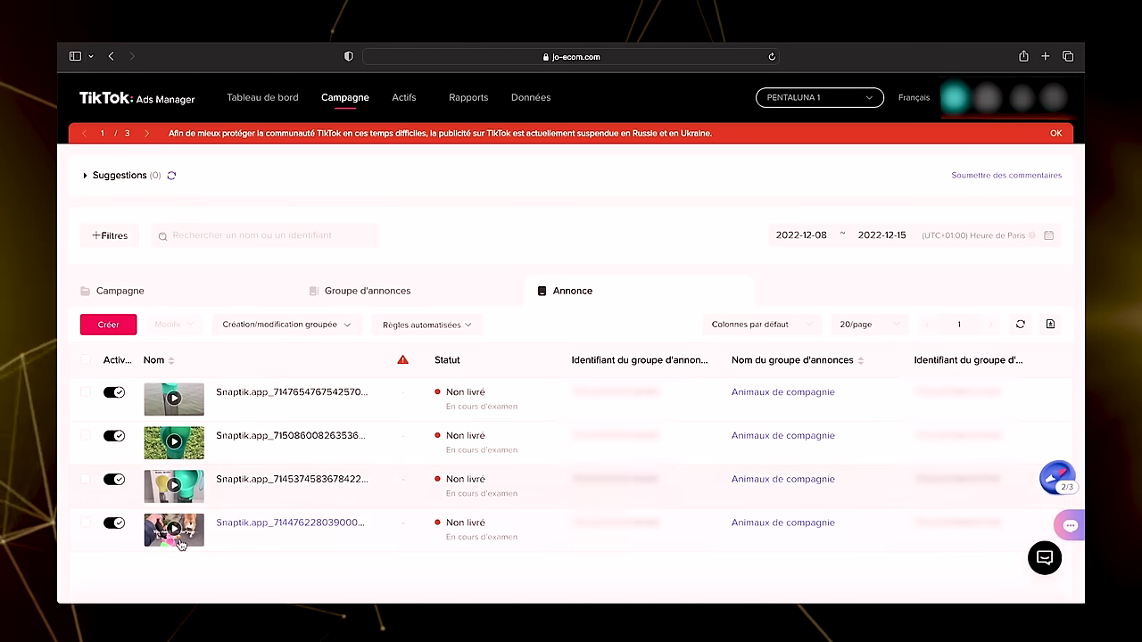
click(401, 291)
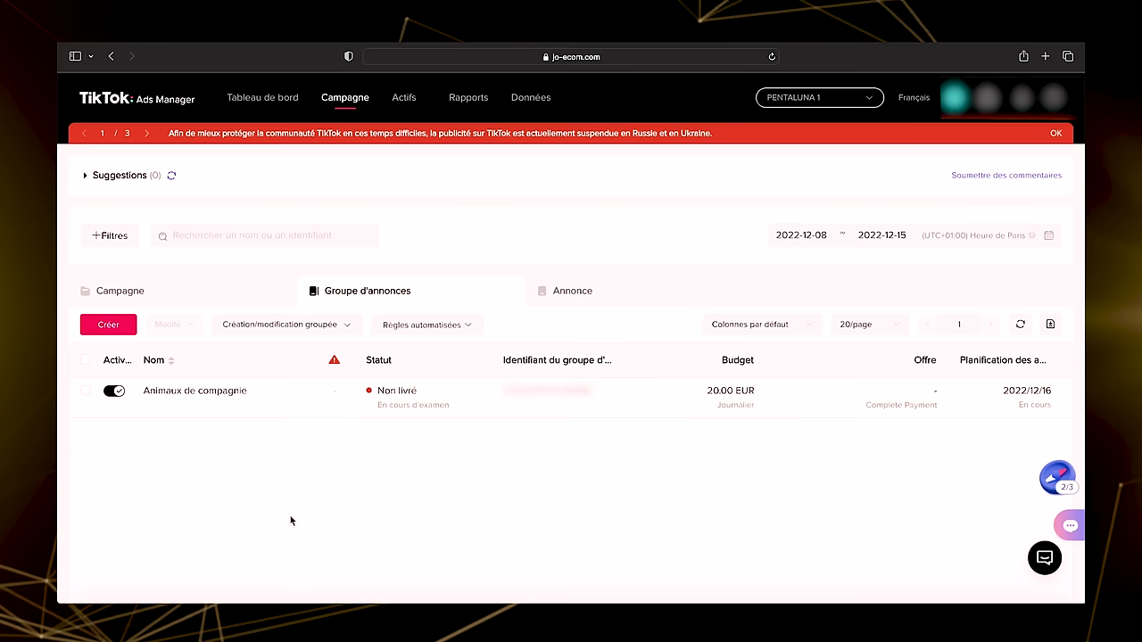
Step: Duplicate the Animaux de compagnie ad group into four copies within the existing campaign Campagne chien 1 and submit them
mouse_move(229, 406)
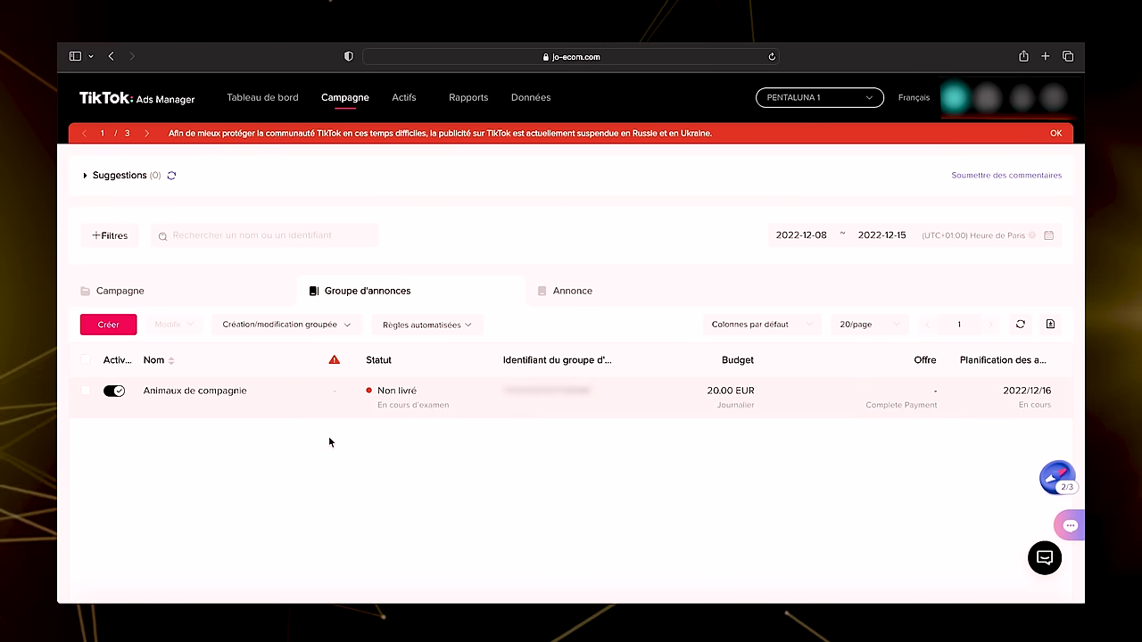
click(273, 406)
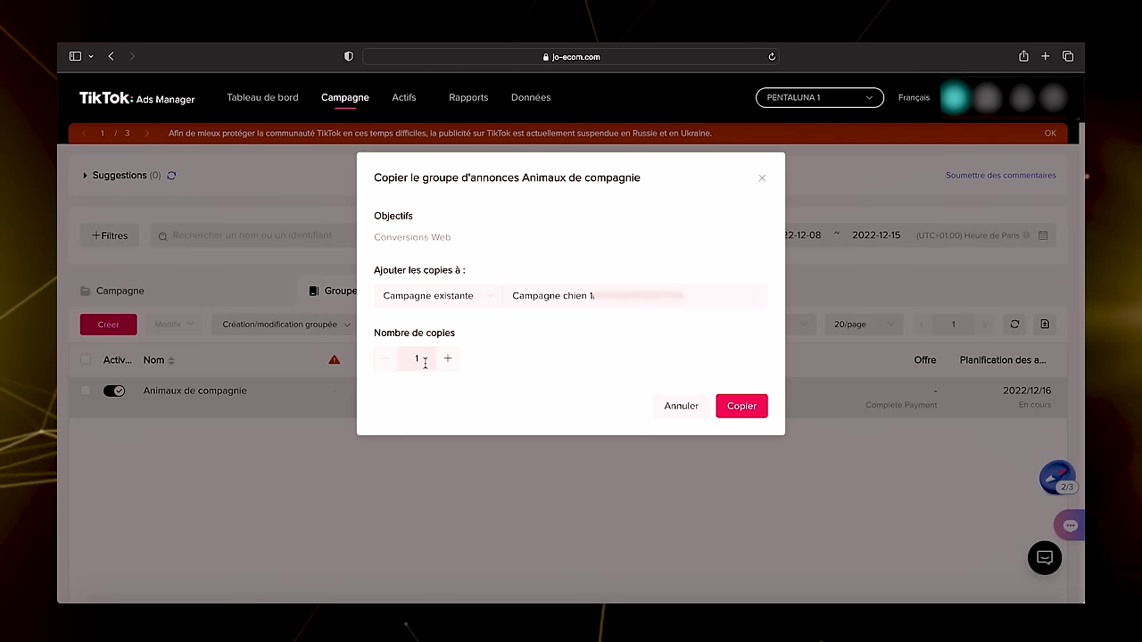
click(742, 406)
scroll(577, 309, down, 15)
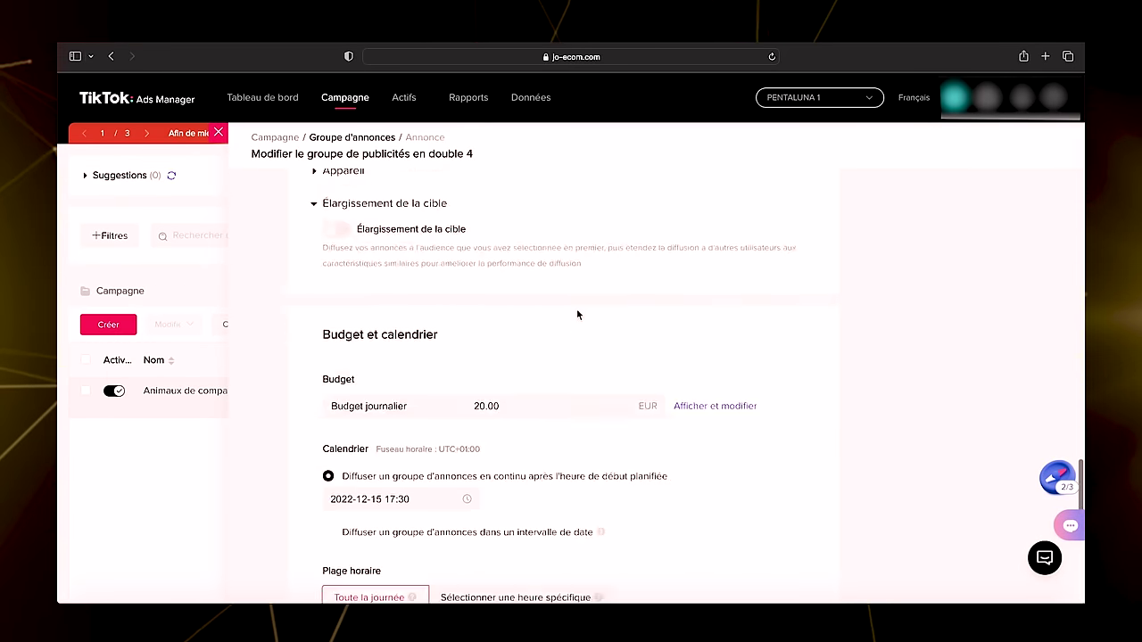
scroll(576, 314, down, 5)
click(781, 581)
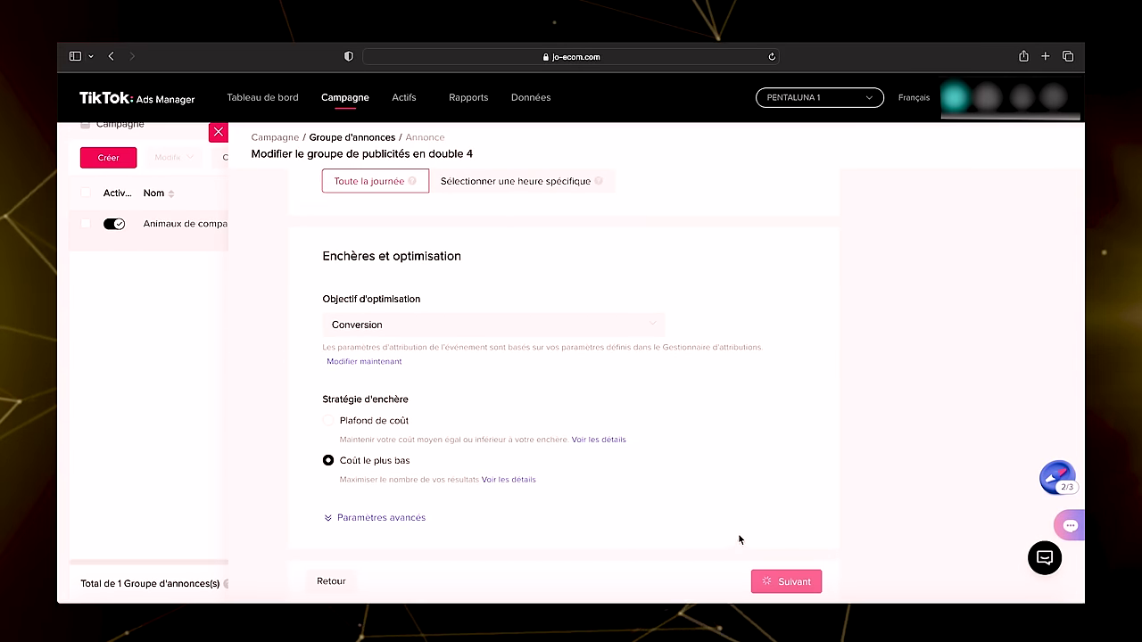
click(783, 582)
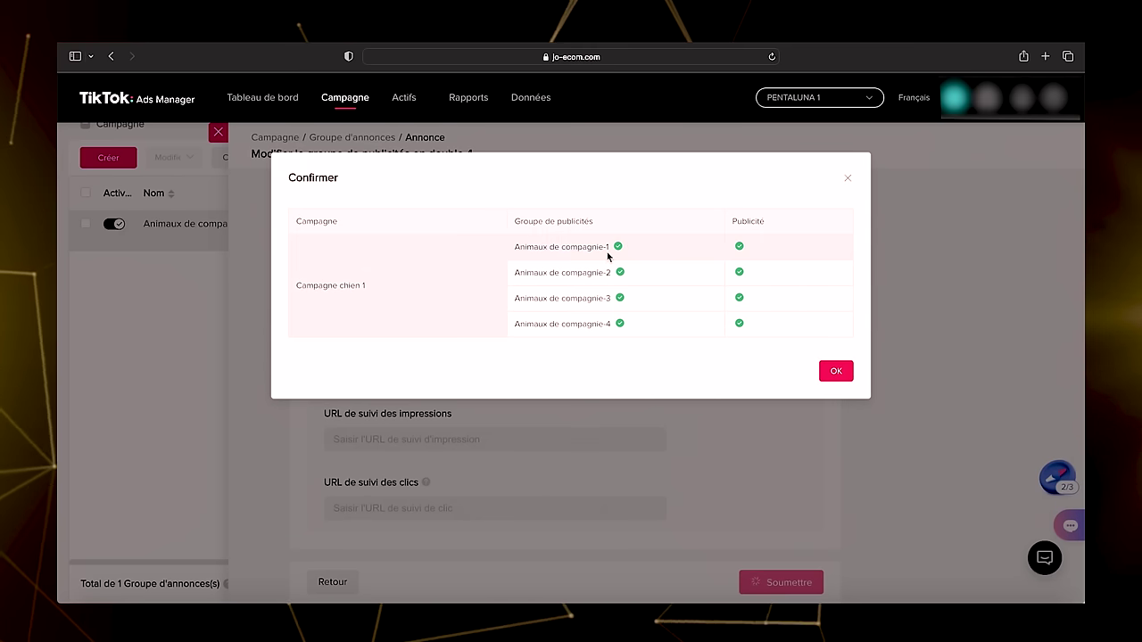
click(825, 376)
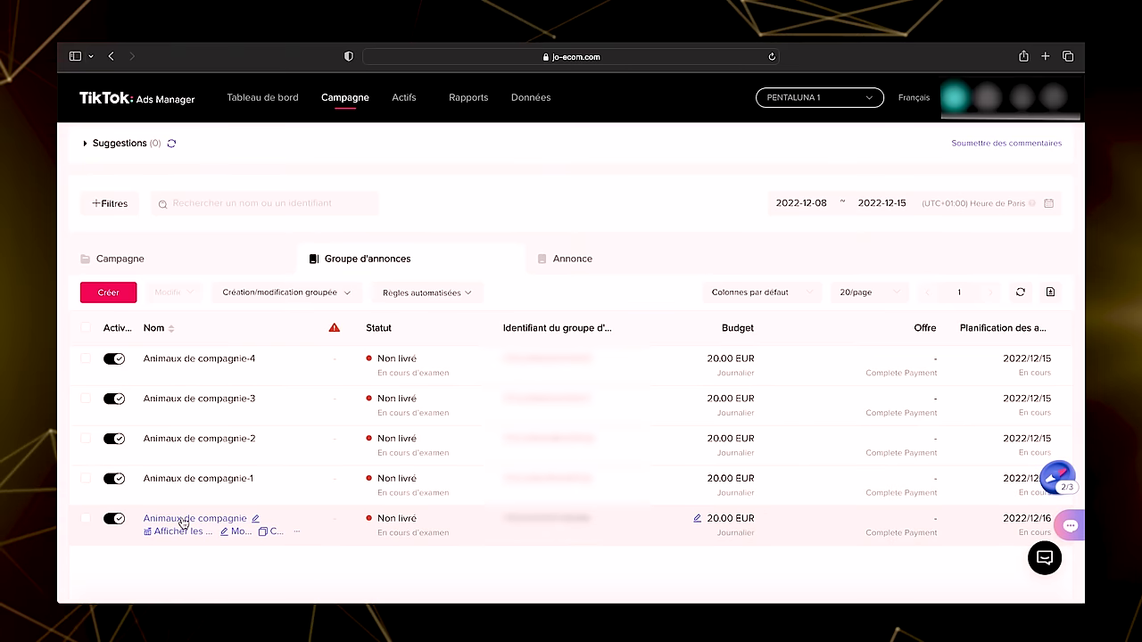
Step: Edit the Animaux de compagnie-1 ad group, replacing its targeted interest with Mode et accessoires
click(234, 494)
scroll(560, 393, down, 15)
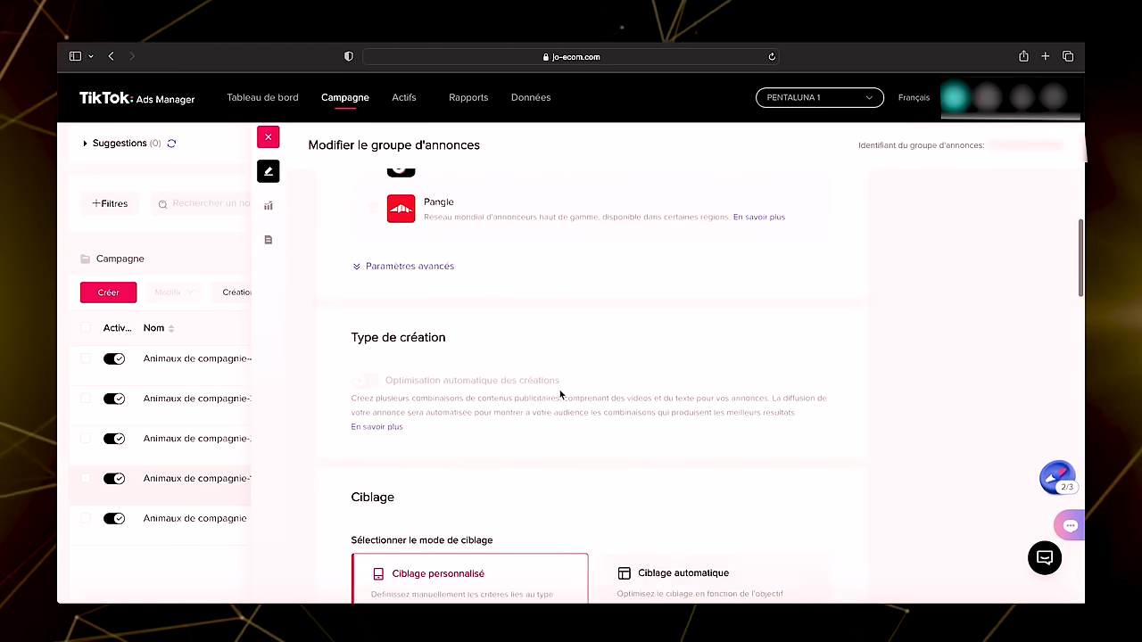
scroll(560, 396, down, 5)
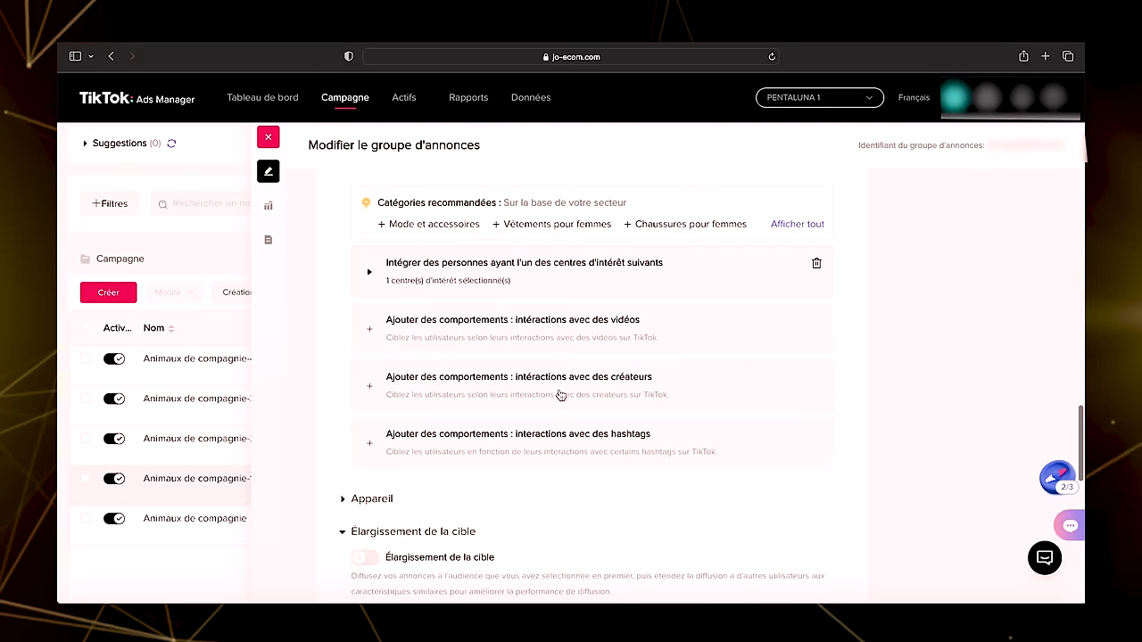
click(579, 295)
scroll(528, 366, down, 2)
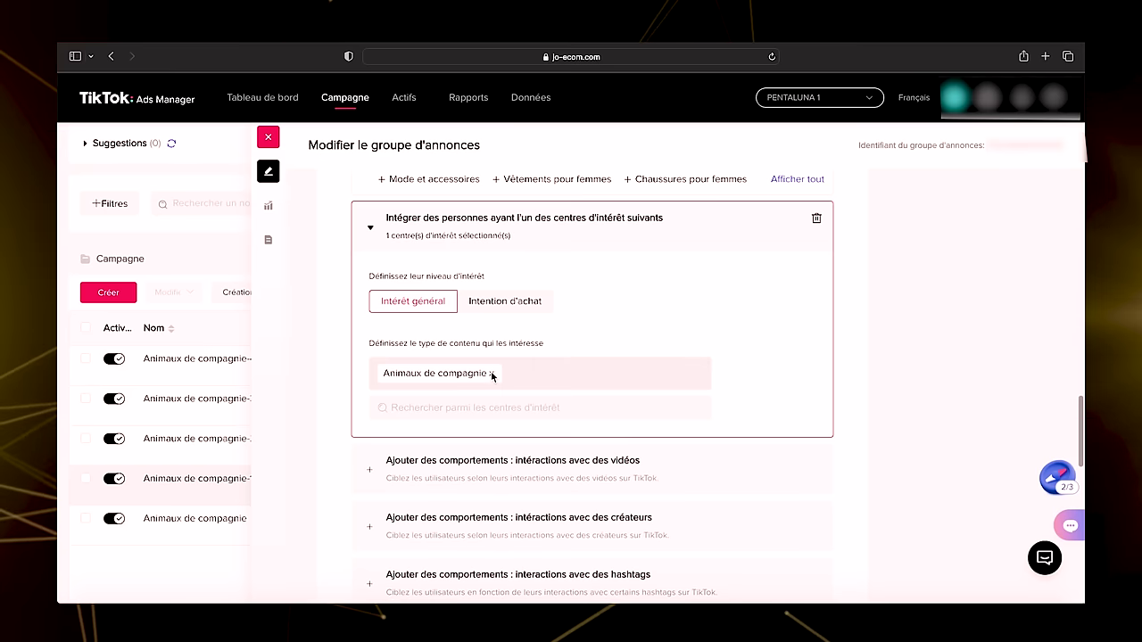
click(492, 377)
click(490, 370)
click(391, 513)
click(315, 380)
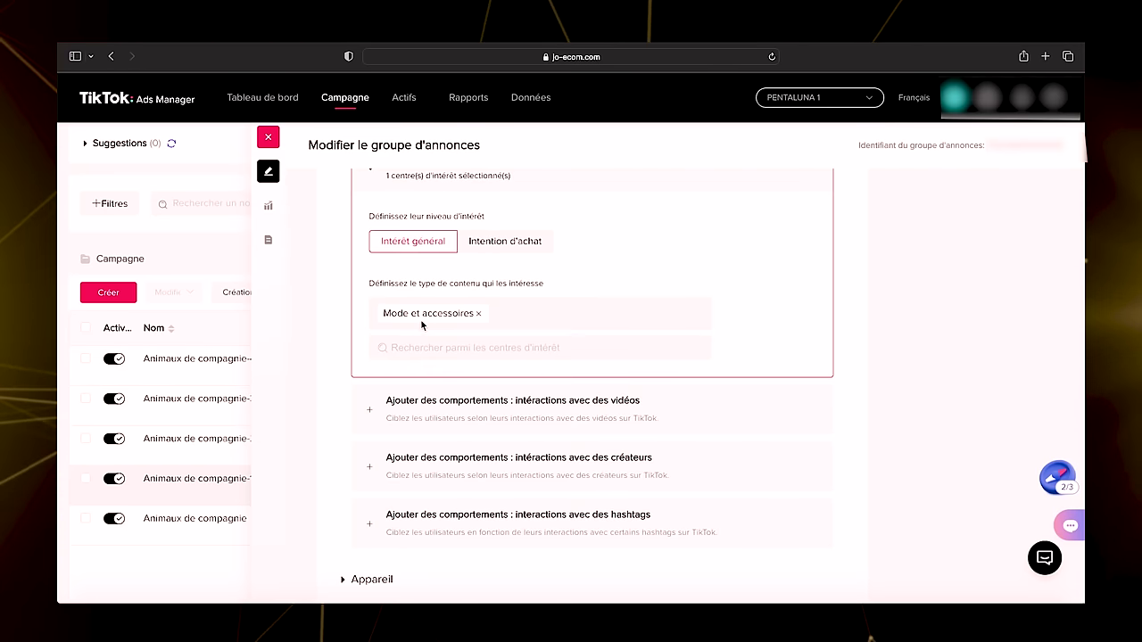
Step: Rename the ad group as Mode et accessoires by copying its interest name, and save it
key(ctrl+c)
scroll(412, 307, up, 10)
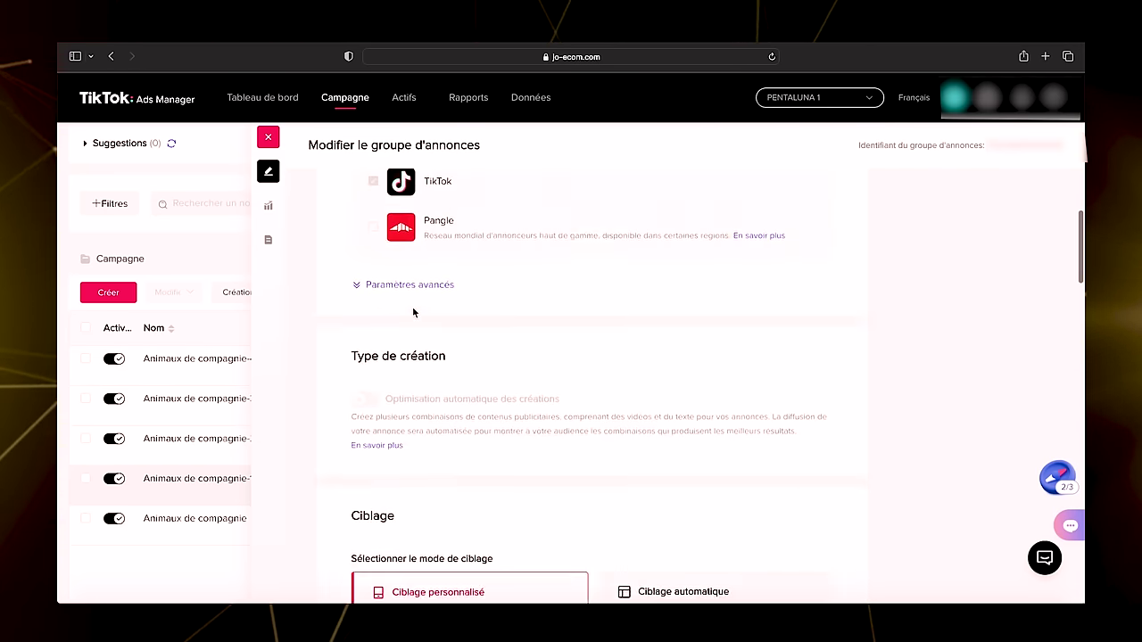
triple_click(477, 227)
key(ctrl+v)
scroll(527, 383, down, 5)
scroll(526, 384, down, 15)
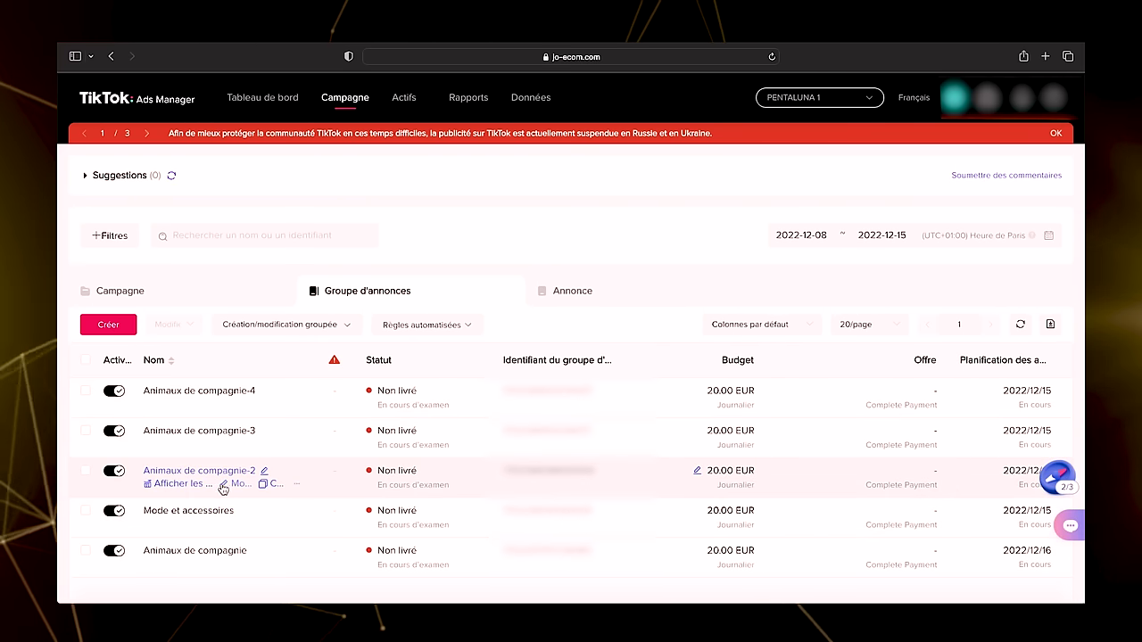
Step: Edit the Animaux de compagnie-2 ad group, replacing its targeted interest with Beauté et soins
click(231, 487)
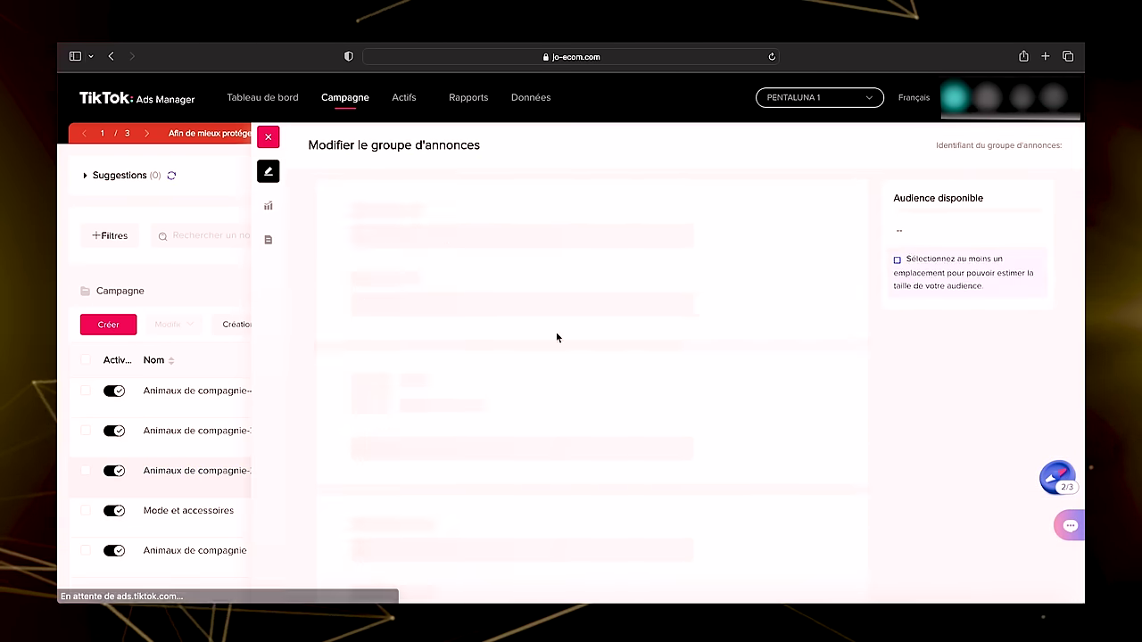
scroll(582, 457, down, 2)
scroll(582, 454, down, 20)
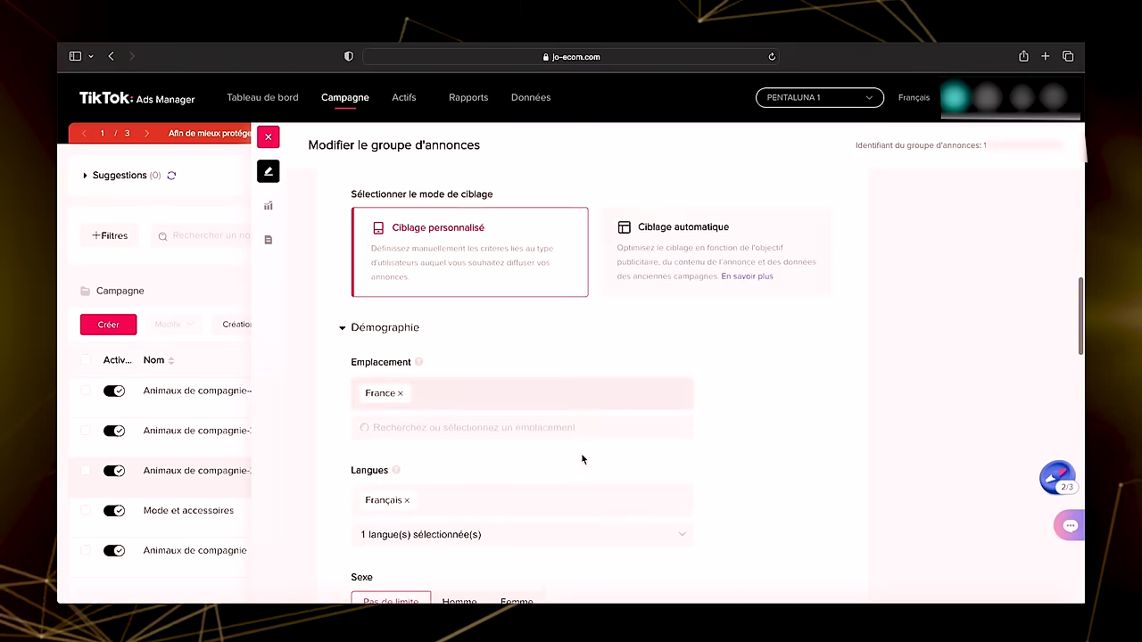
click(523, 378)
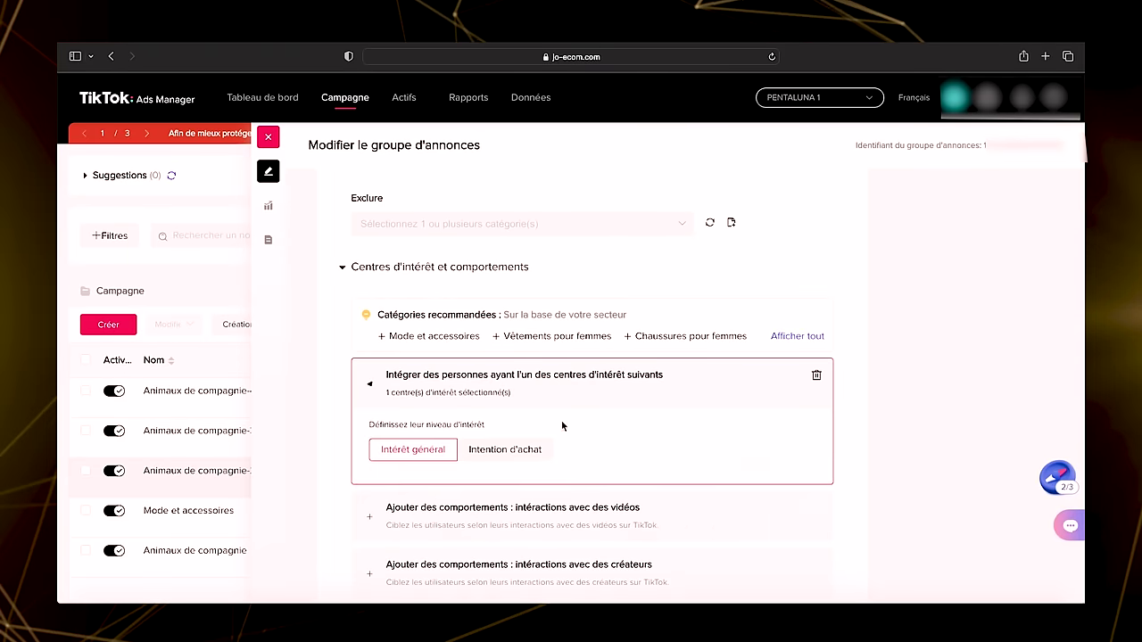
click(496, 531)
click(495, 524)
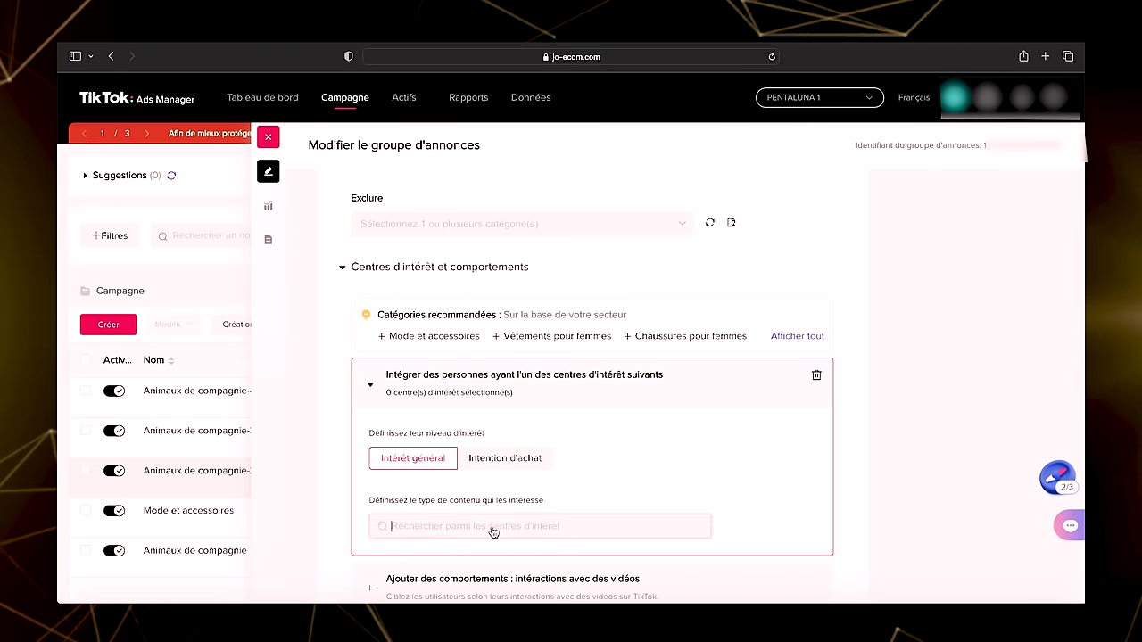
click(424, 455)
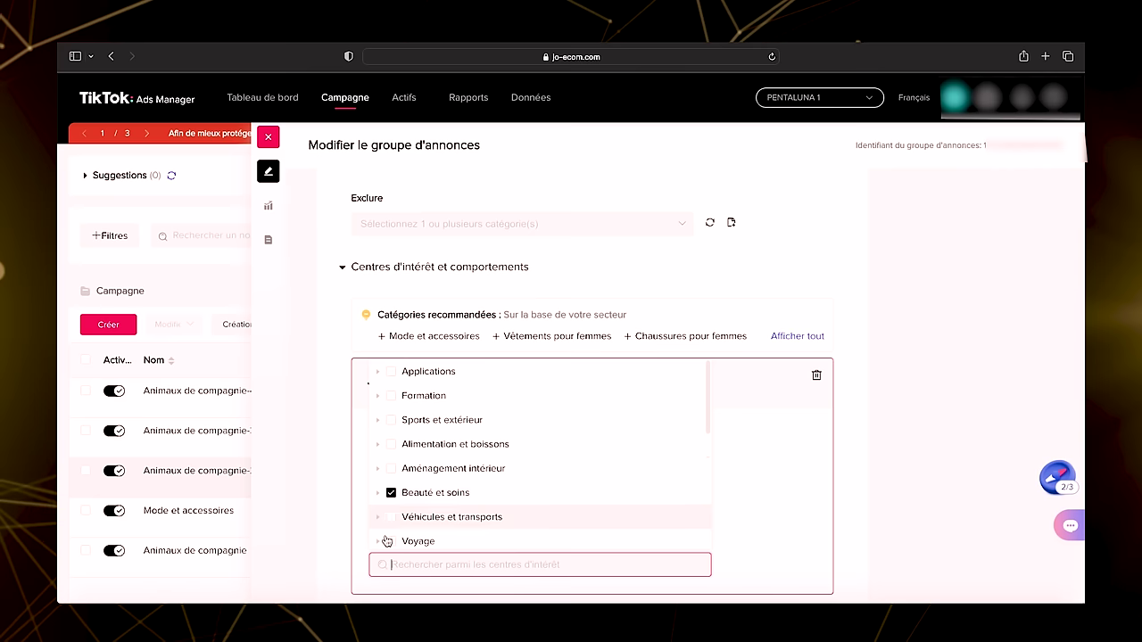
click(339, 558)
Step: Rename the ad group as Beauté et soins by copying its interest name, and save it
key(ctrl+c)
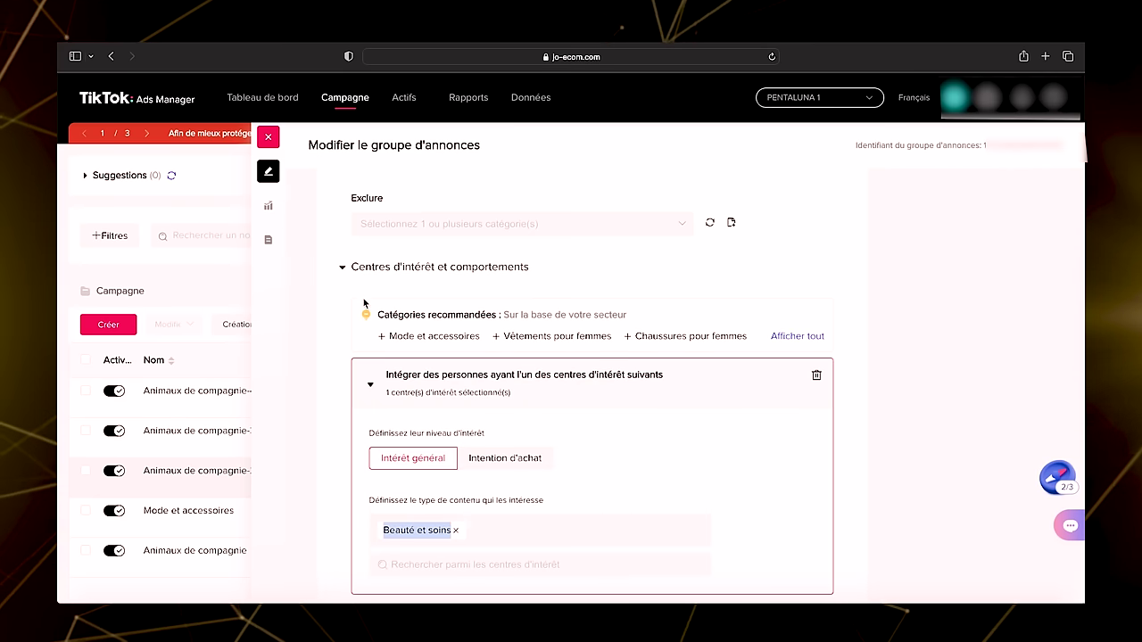
scroll(363, 298, up, 10)
triple_click(435, 229)
key(ctrl+v)
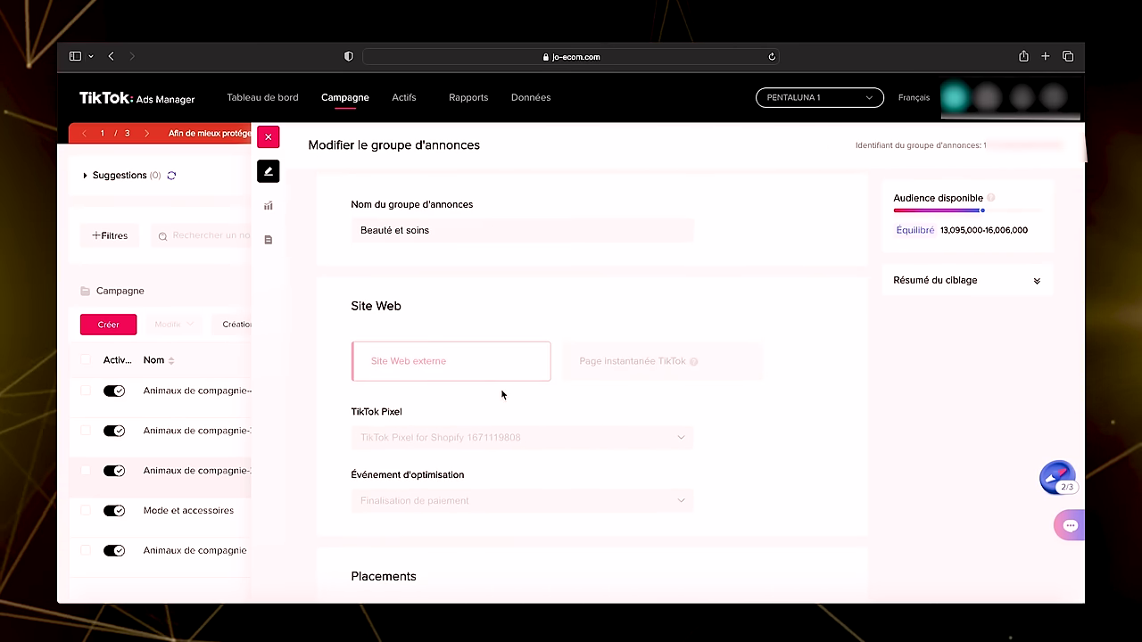
scroll(503, 392, down, 15)
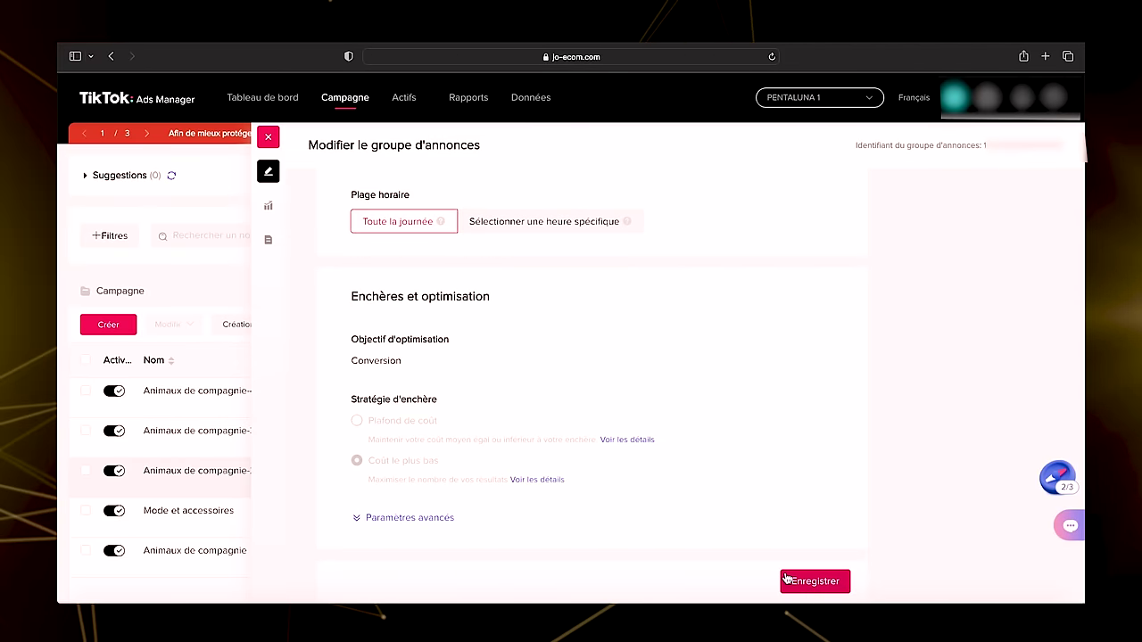
click(774, 580)
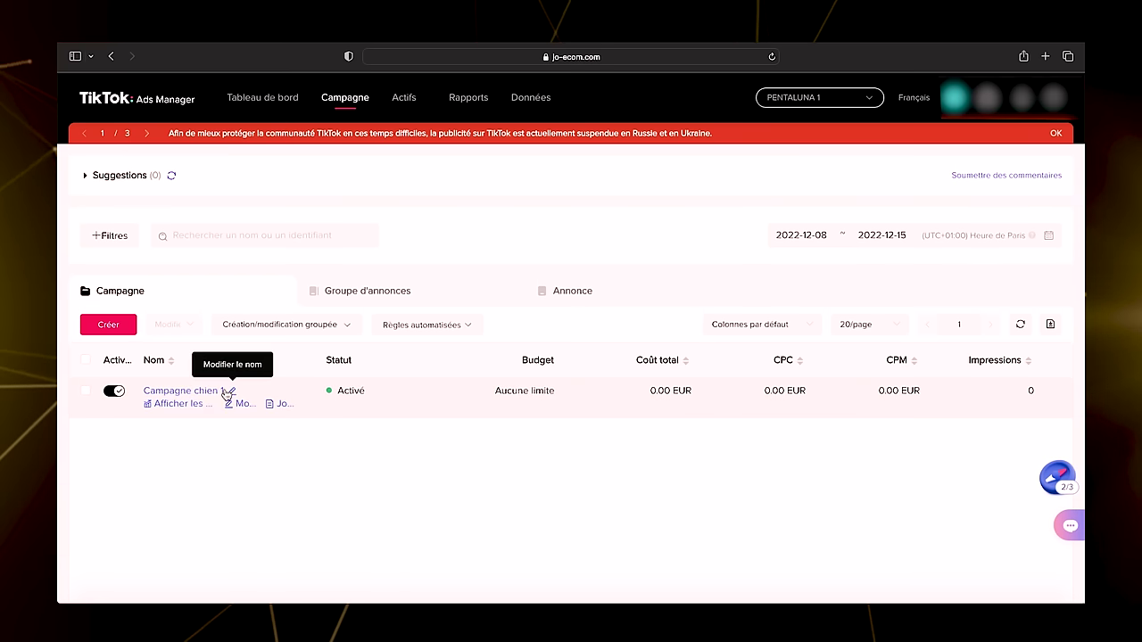
Step: Review the campaign's ad groups and the ads inside them
click(424, 295)
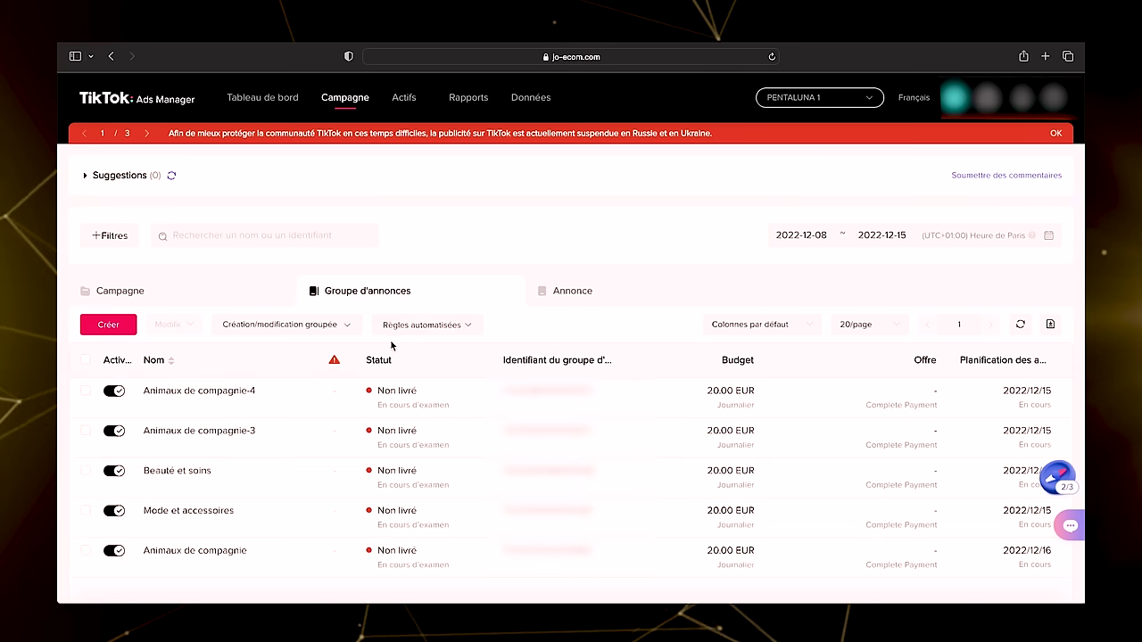
scroll(375, 317, down, 2)
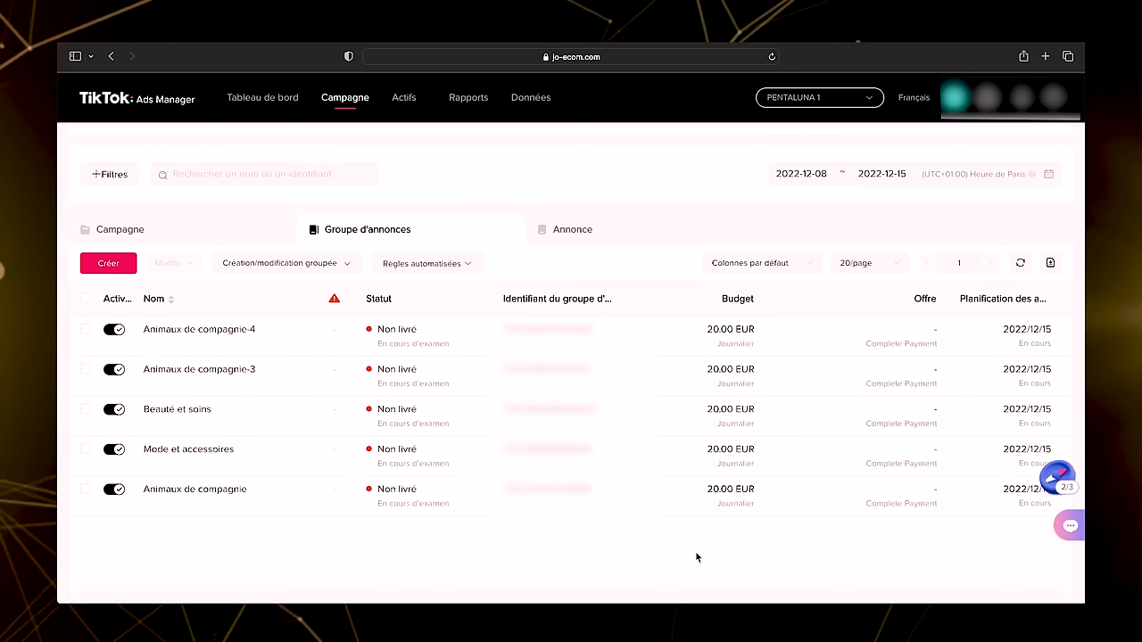
click(603, 229)
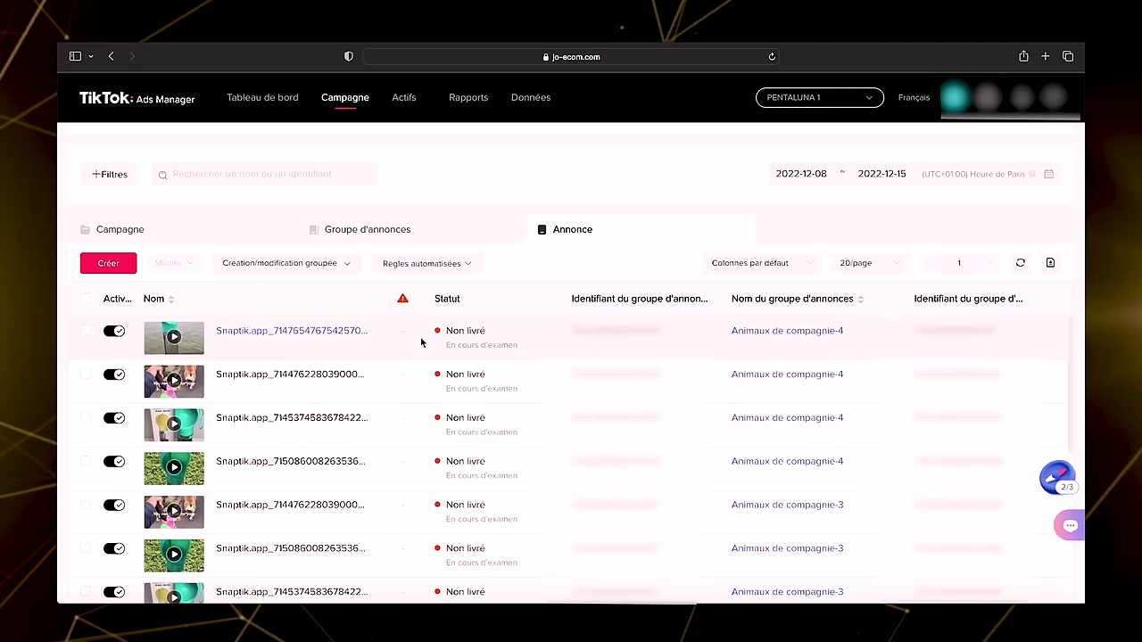
scroll(241, 499, down, 5)
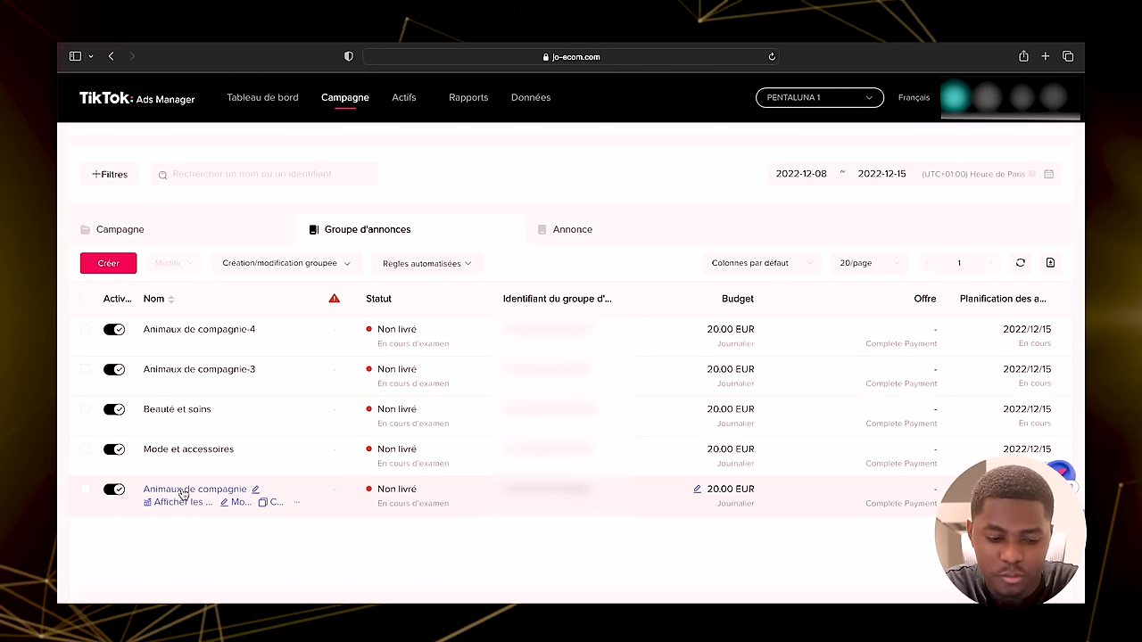
Step: Set the daily budget of the original Animaux de compagnie ad group to 24 EUR
click(698, 494)
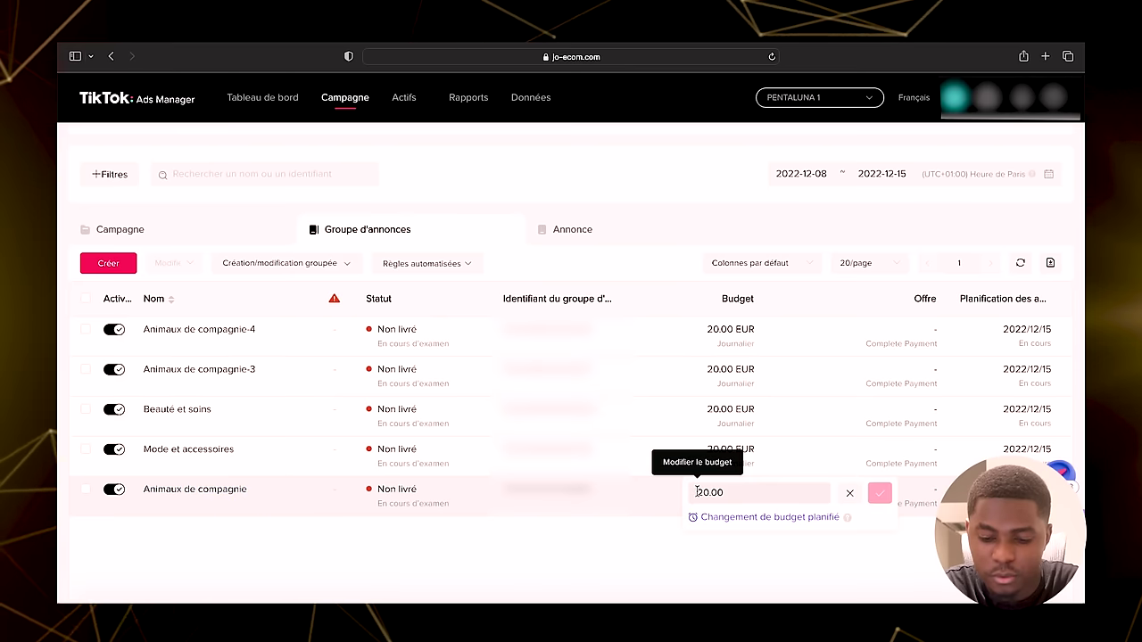
double_click(705, 494)
text(24)
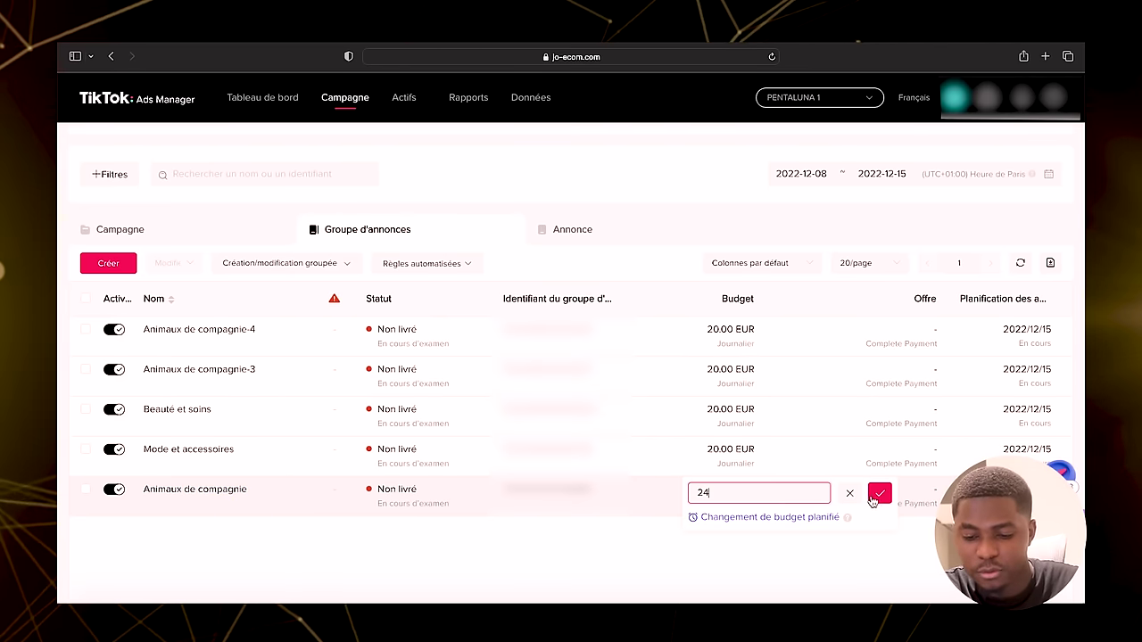
click(876, 499)
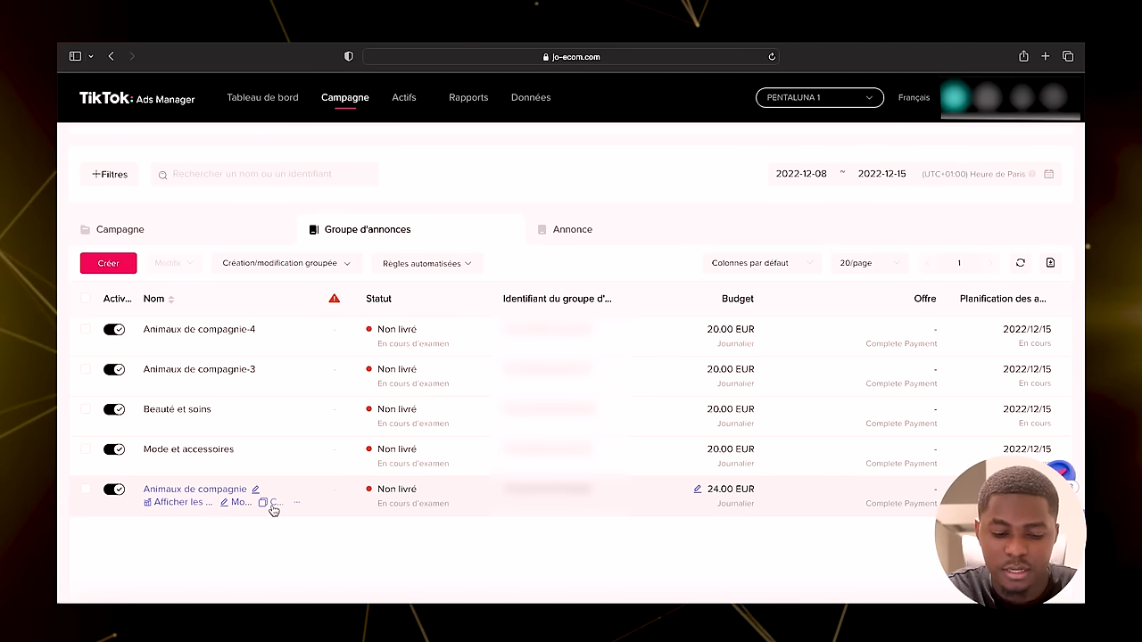
Step: Create one copy of the Animaux de compagnie ad group in Campagne chien 1 and check the copy's targeted interest and bidding settings
click(273, 504)
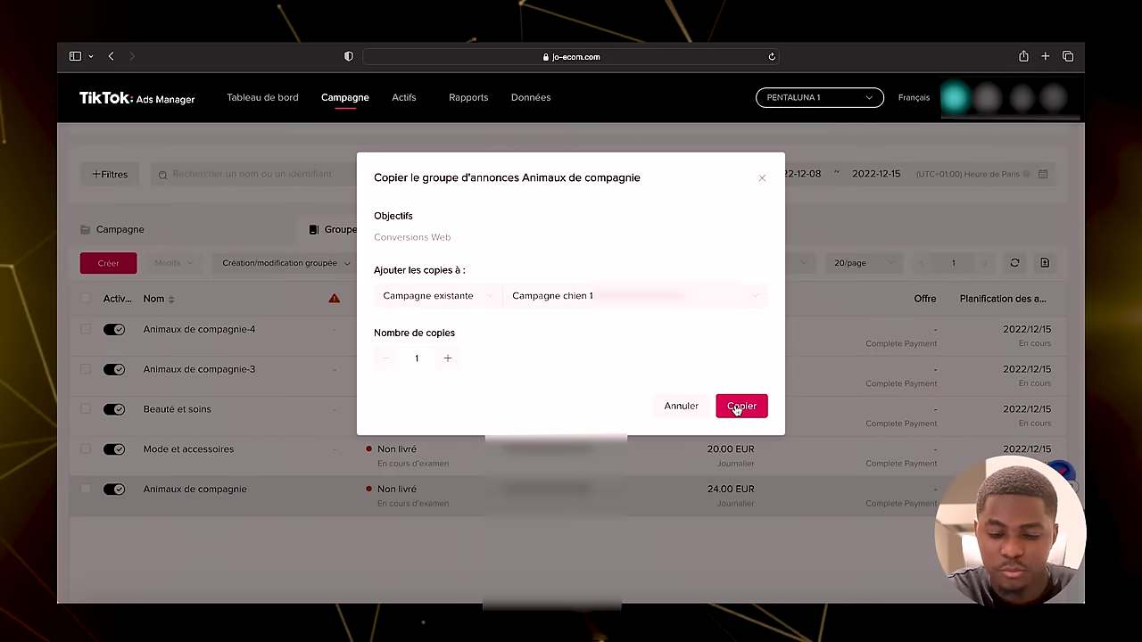
click(739, 407)
scroll(719, 389, down, 15)
scroll(719, 390, down, 5)
click(627, 328)
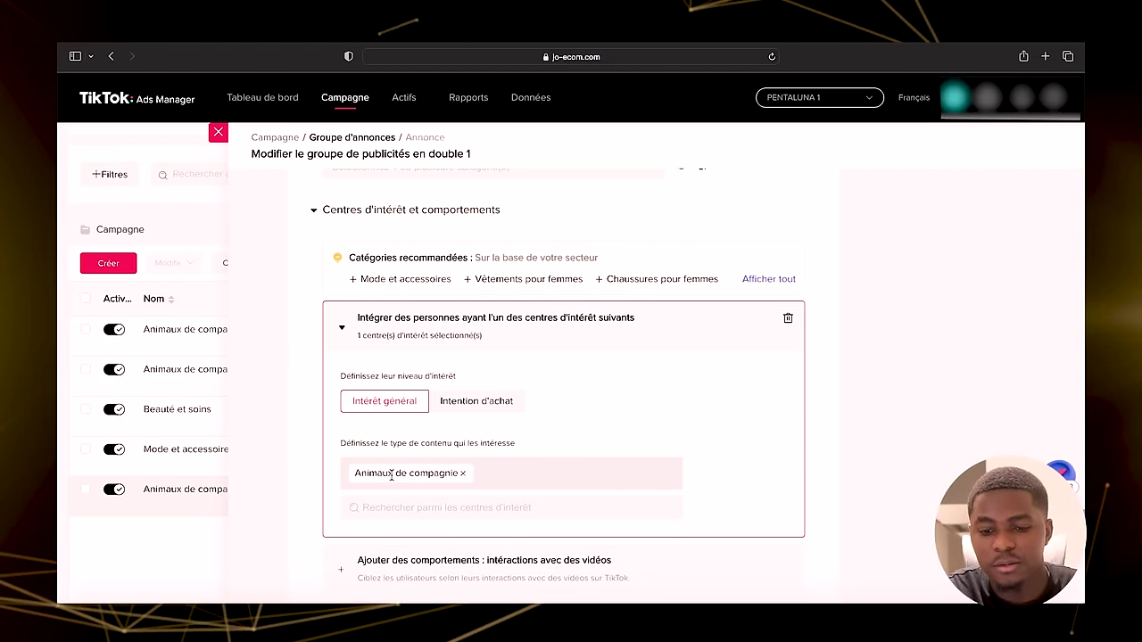
scroll(402, 478, down, 10)
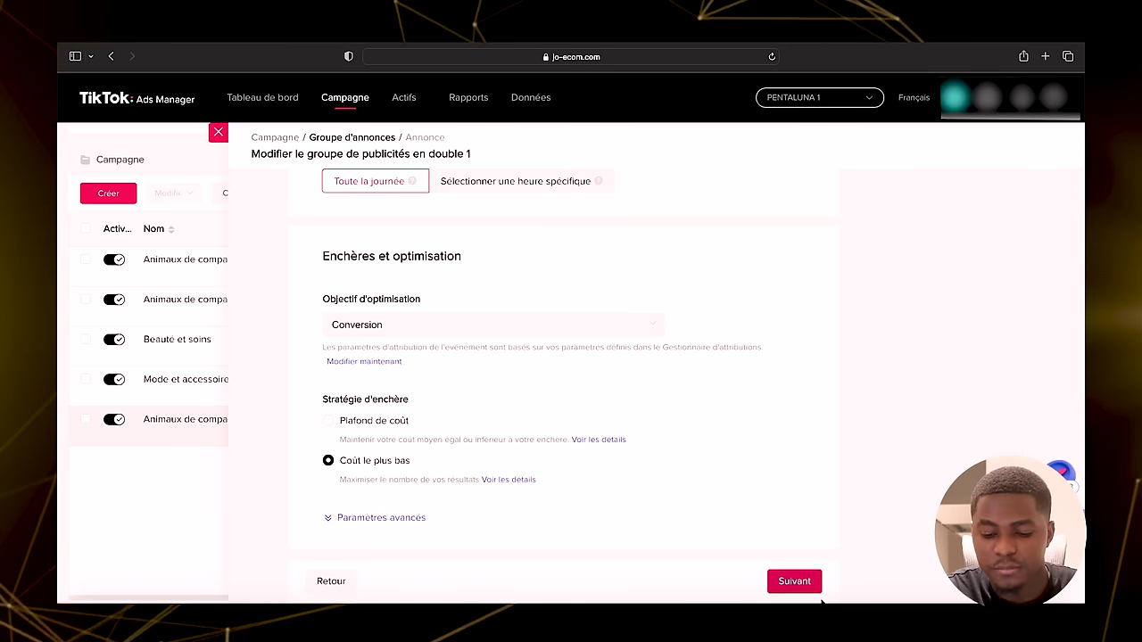